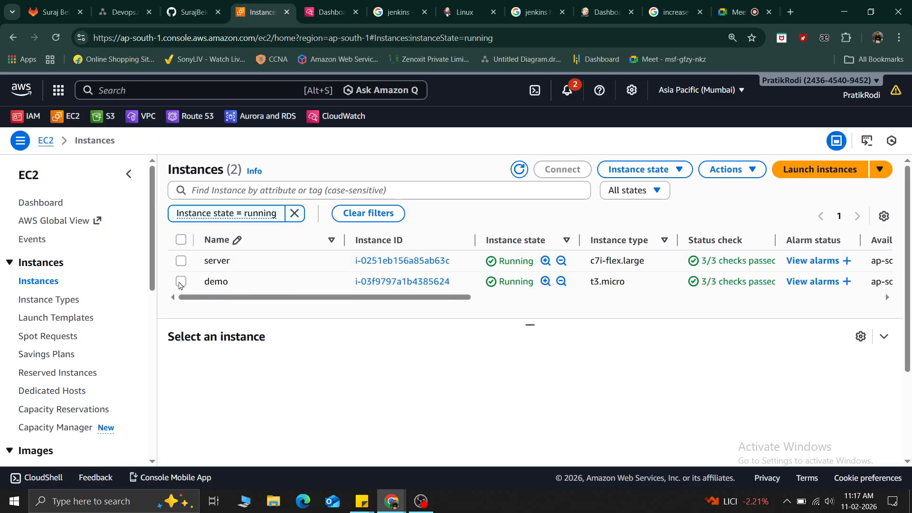
View the monitoring metrics of the demo EC2 instance and clear its selection.
left_click(180, 282)
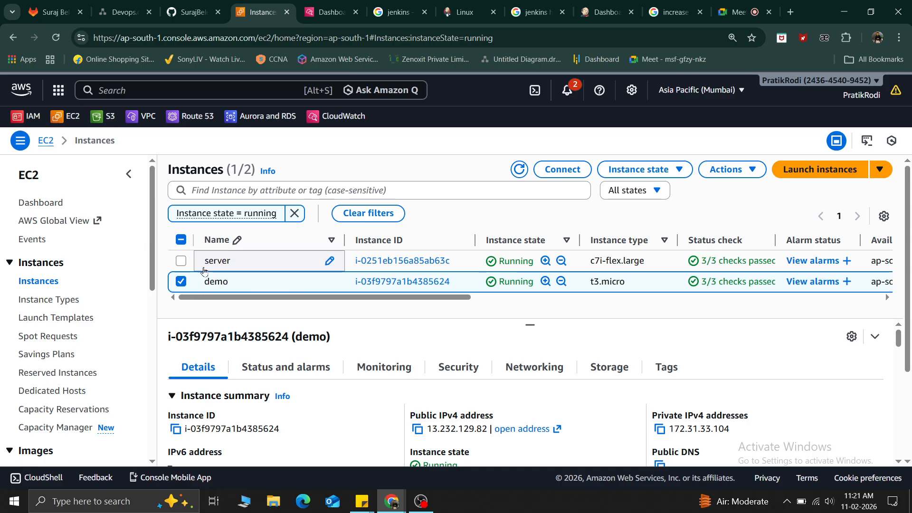
left_click(382, 374)
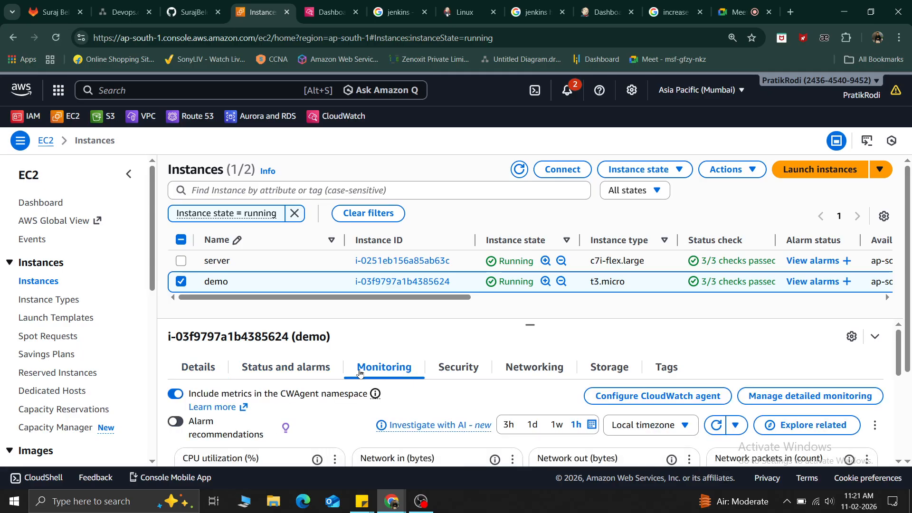
left_click(180, 281)
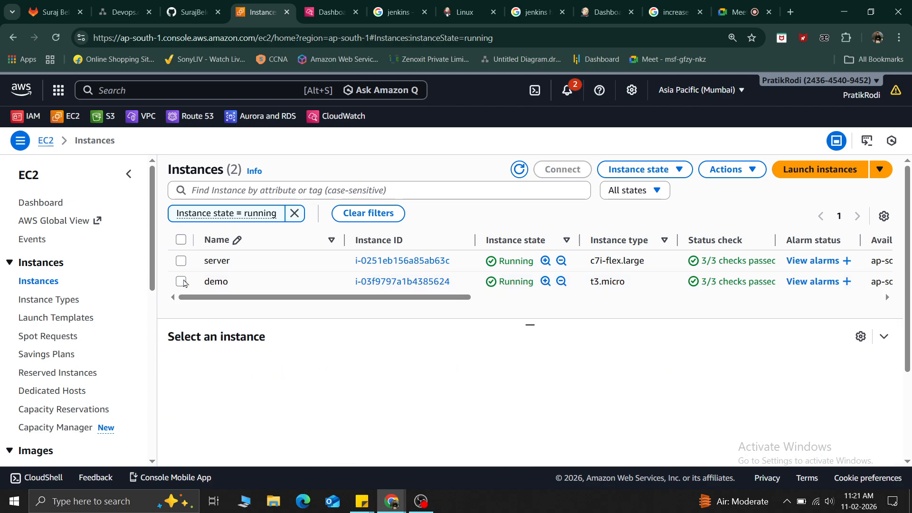
Examine the server instance's monitoring metrics, from the CPU and network graphs down to the last ones.
left_click(181, 260)
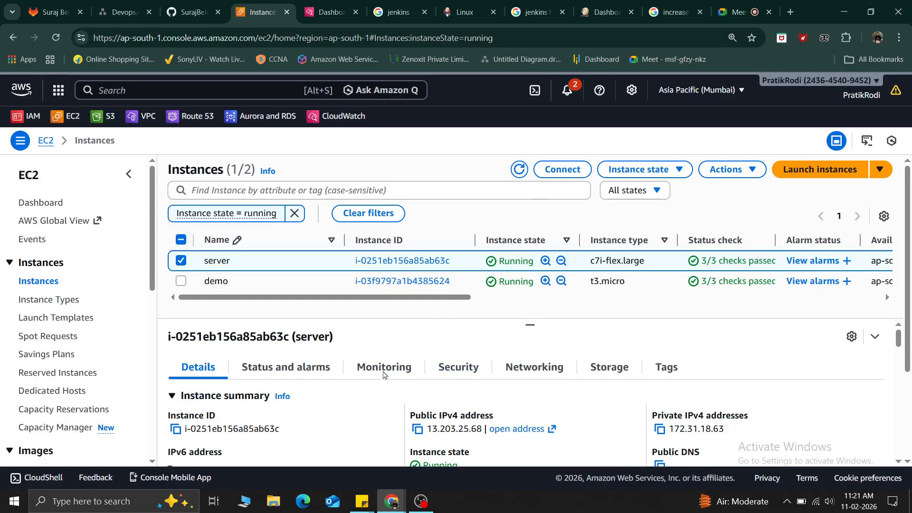
left_click(384, 372)
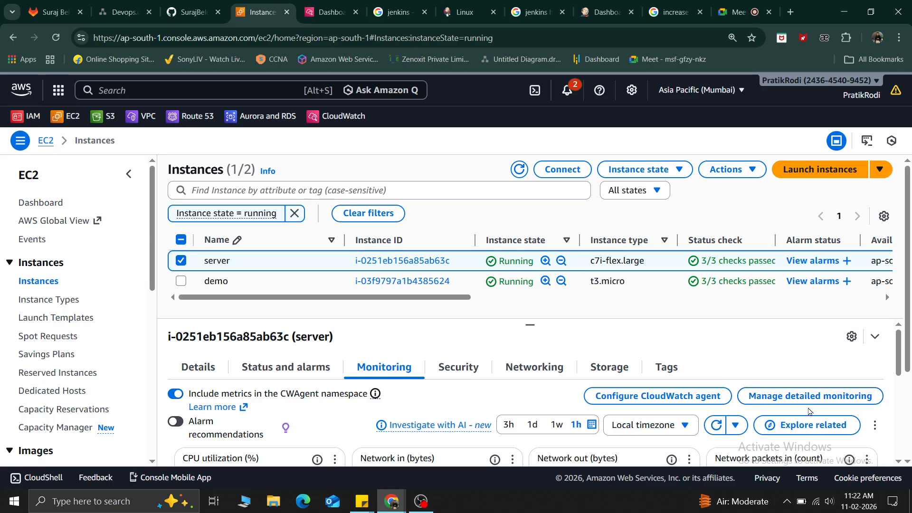
scroll(475, 400, "down", 1)
scroll(474, 400, "down", 3)
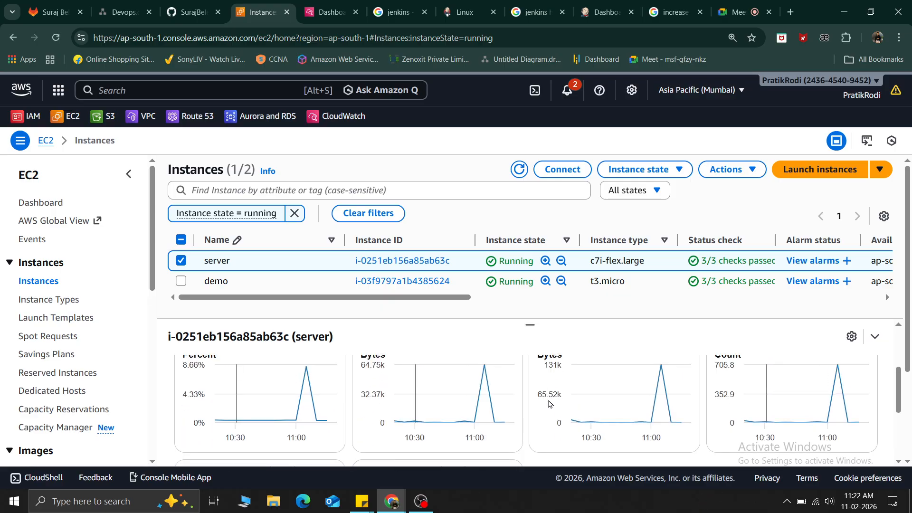
scroll(548, 403, "up", 3)
scroll(548, 403, "down", 1)
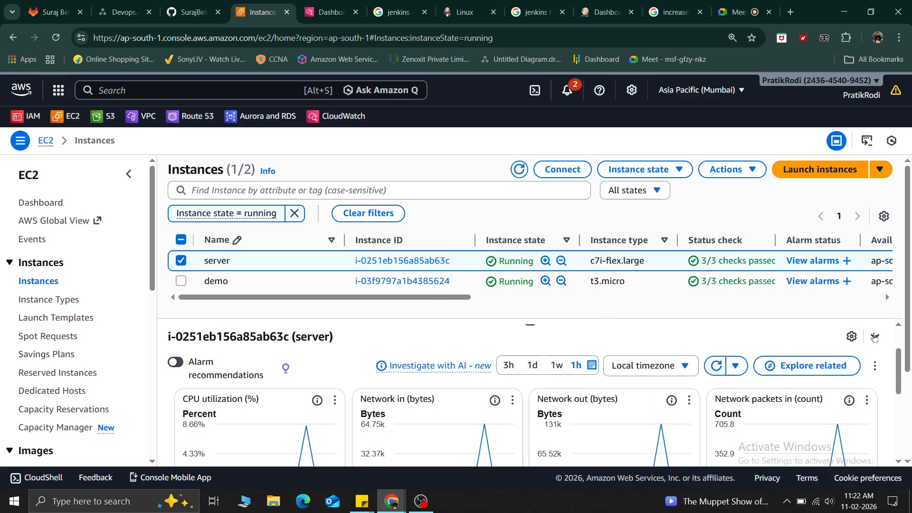
left_click(875, 335)
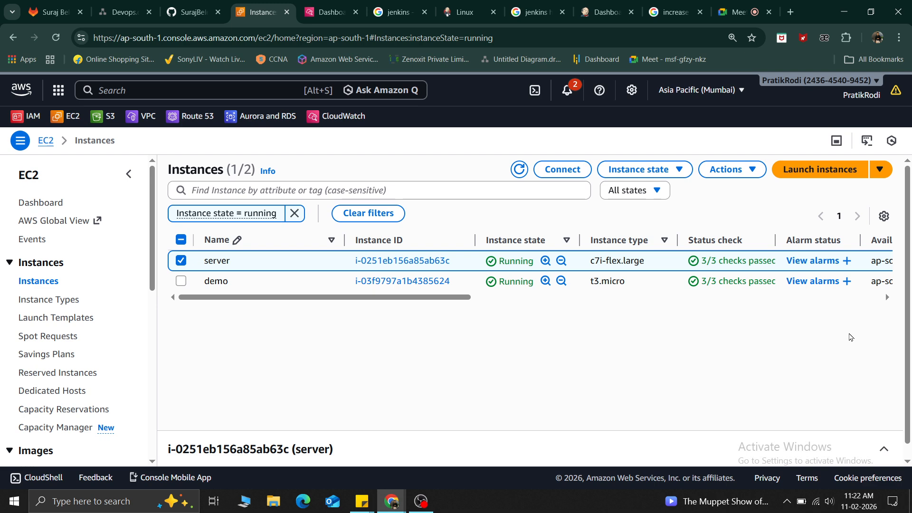
left_click(884, 447)
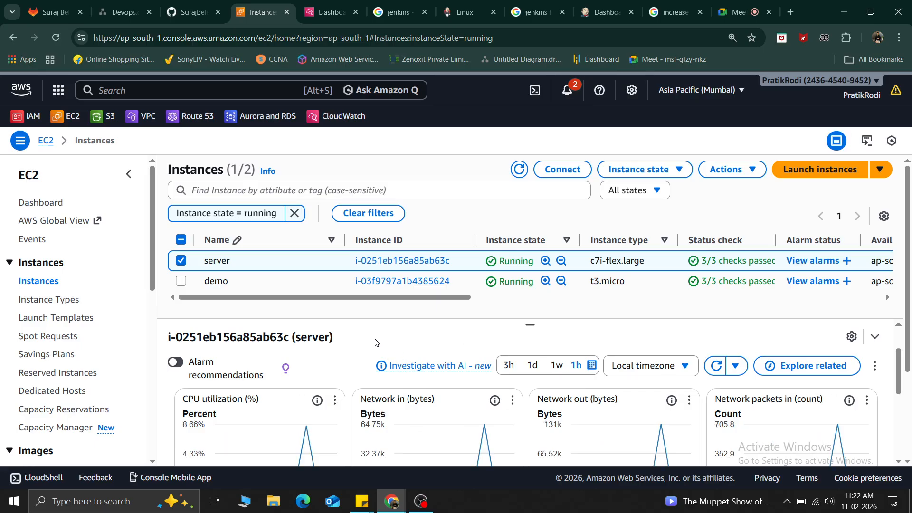
scroll(310, 342, "down", 1)
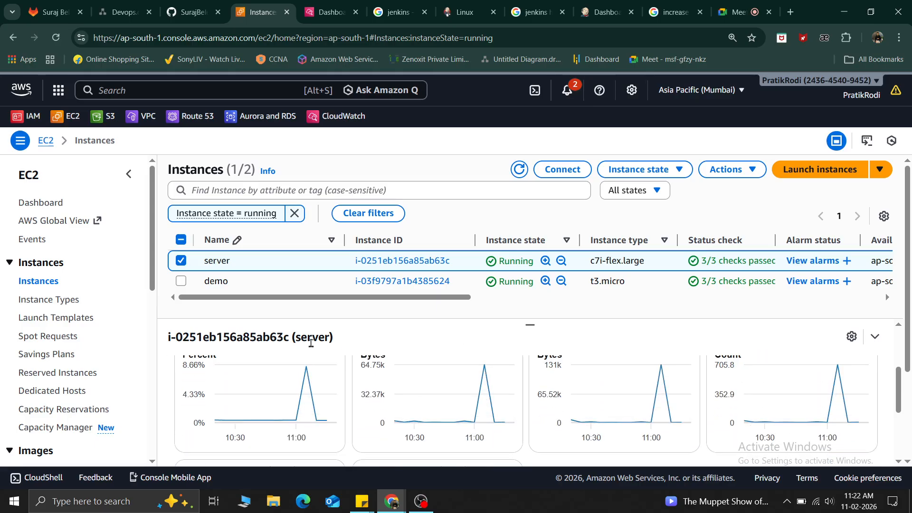
scroll(310, 342, "up", 1)
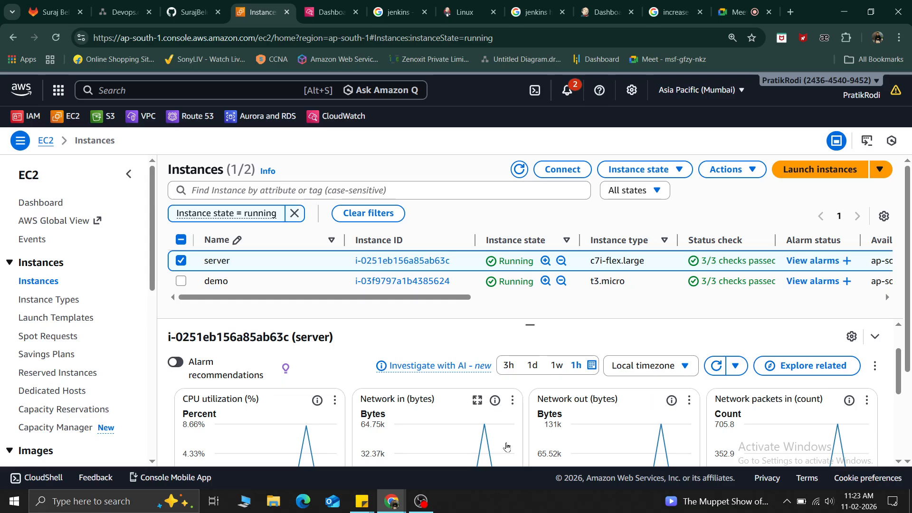
scroll(475, 436, "down", 5)
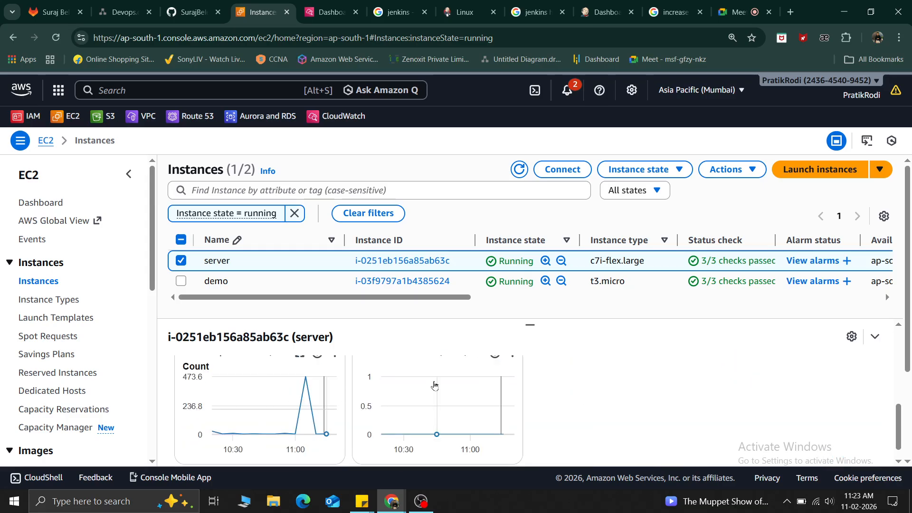
scroll(505, 414, "down", 1)
scroll(506, 412, "down", 1)
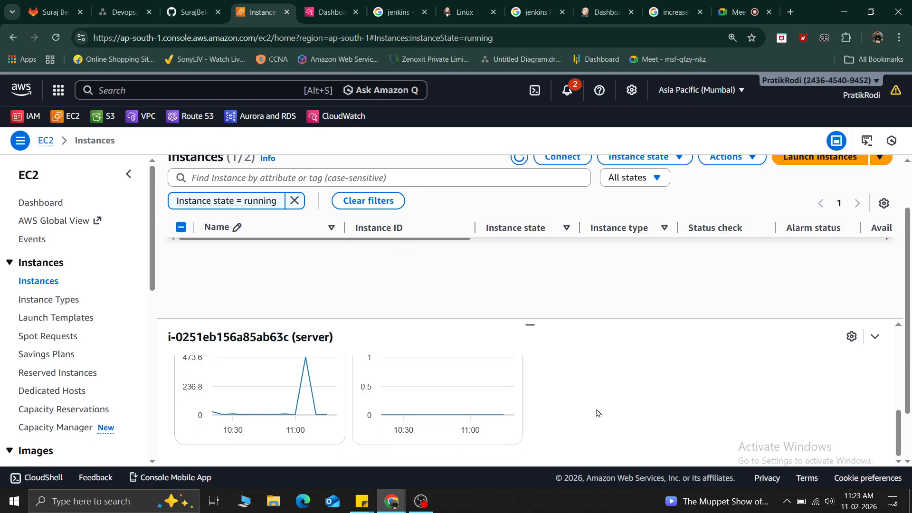
scroll(597, 413, "up", 10)
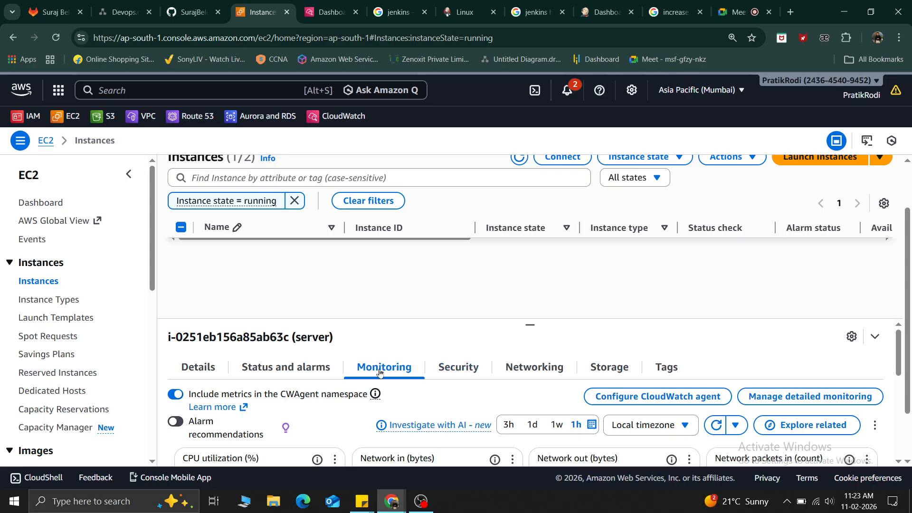
scroll(201, 285, "up", 1)
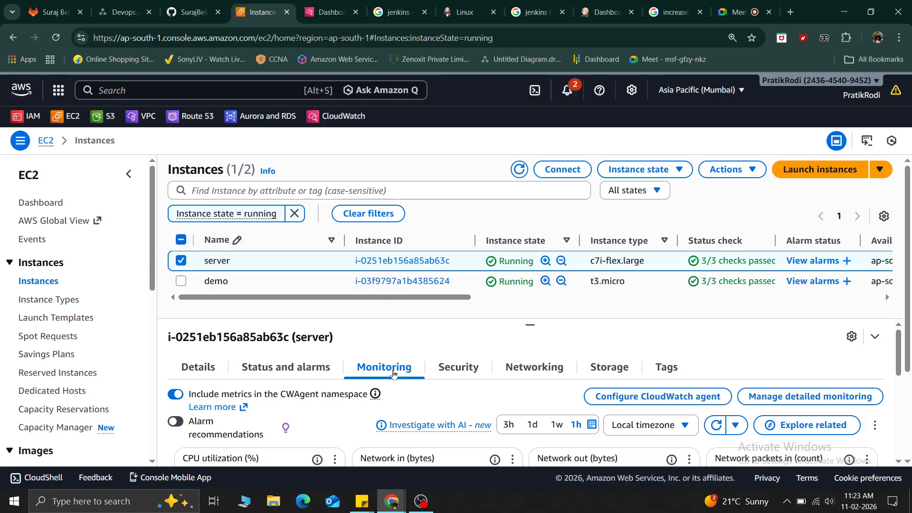
Select only the demo instance in place of server and show its monitoring metrics.
left_click(181, 261)
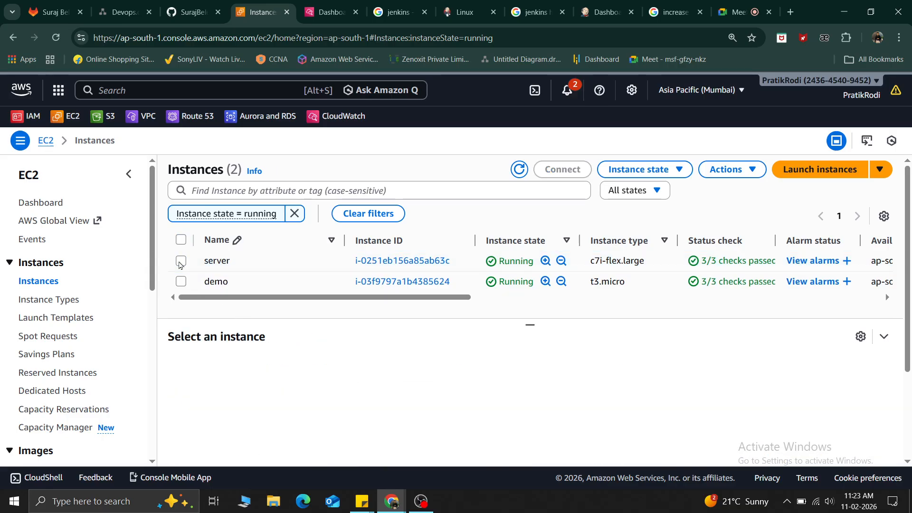
left_click(205, 282)
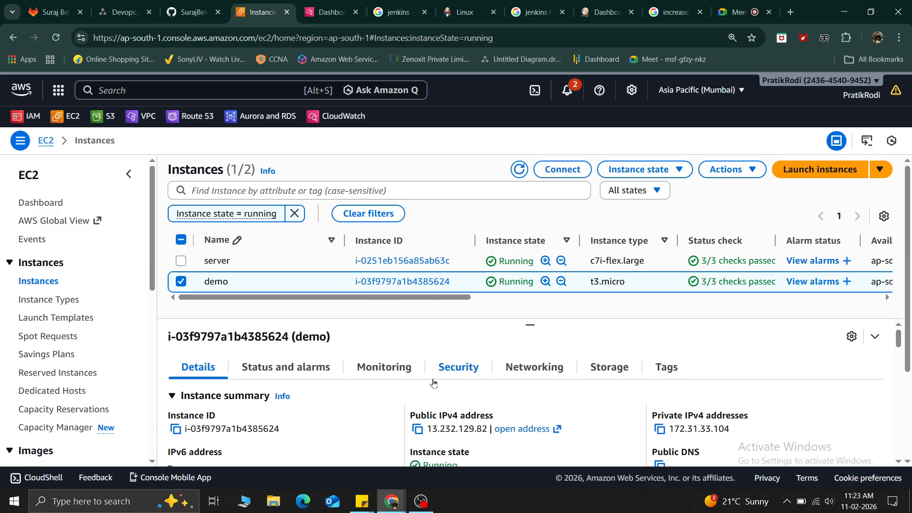
left_click(375, 370)
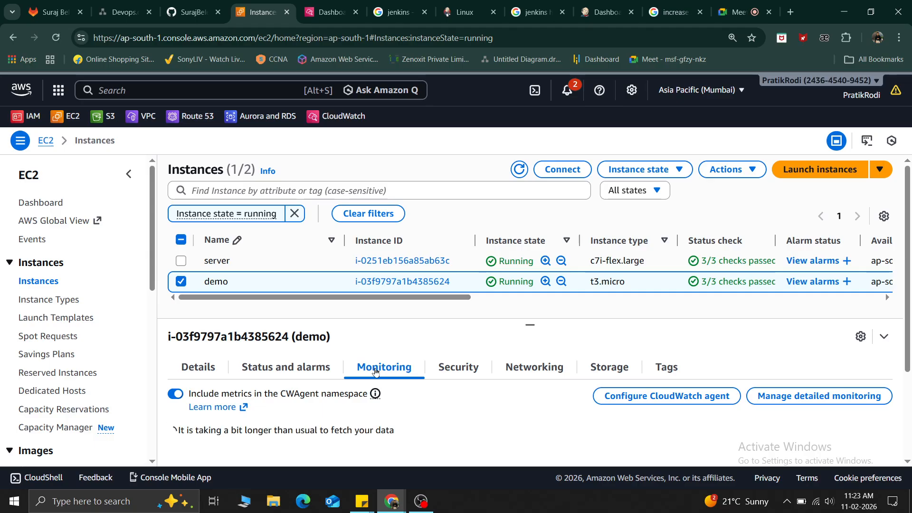
Open the S3 console in a new browser tab and select the spider-women-1234 bucket.
right_click(109, 118)
left_click(170, 131)
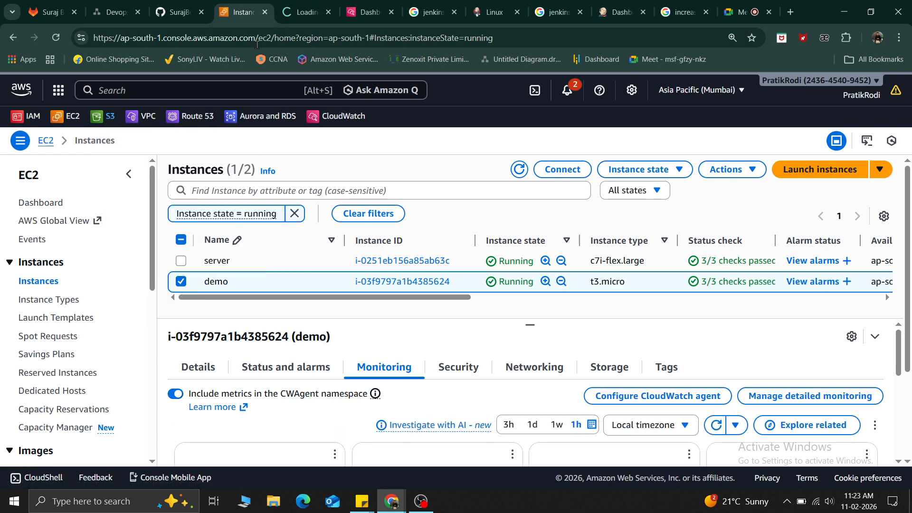
key("ctrl+Tab")
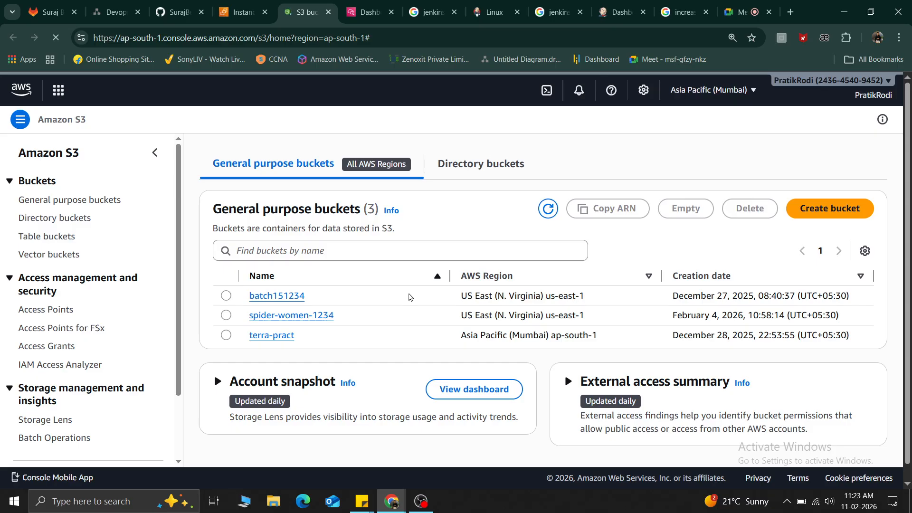
left_click(227, 316)
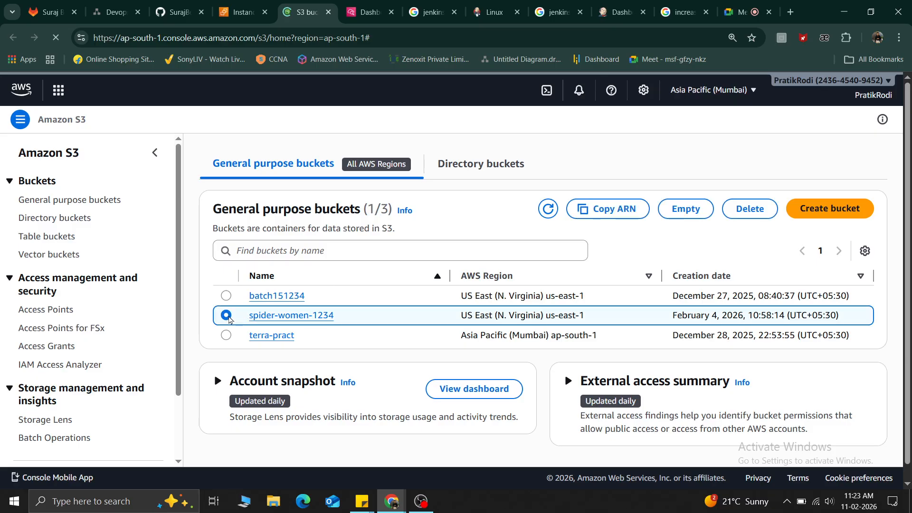
Open the spider-women-1234 bucket and view its bucket metrics.
left_click(249, 6)
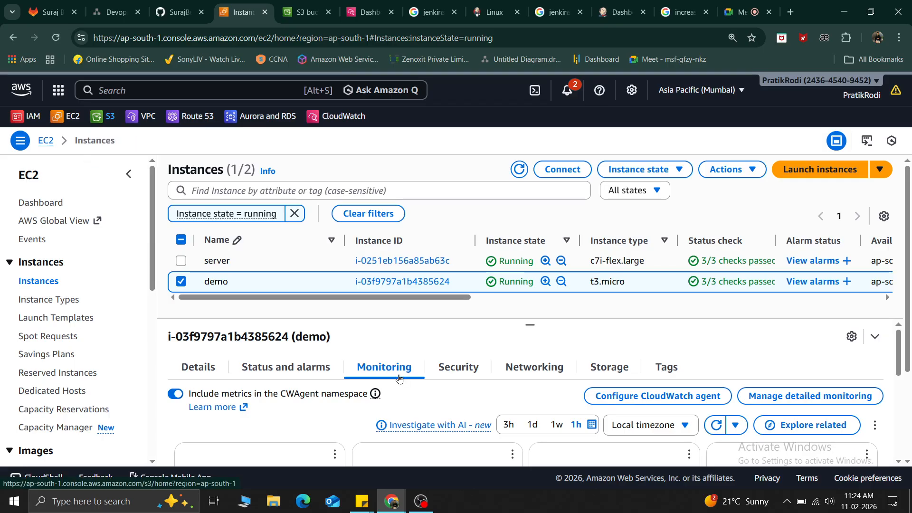
left_click(304, 12)
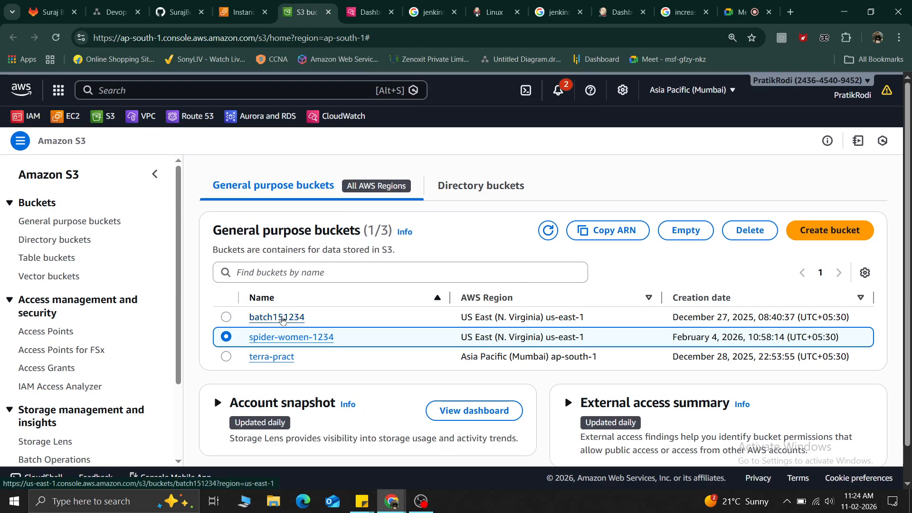
left_click(319, 342)
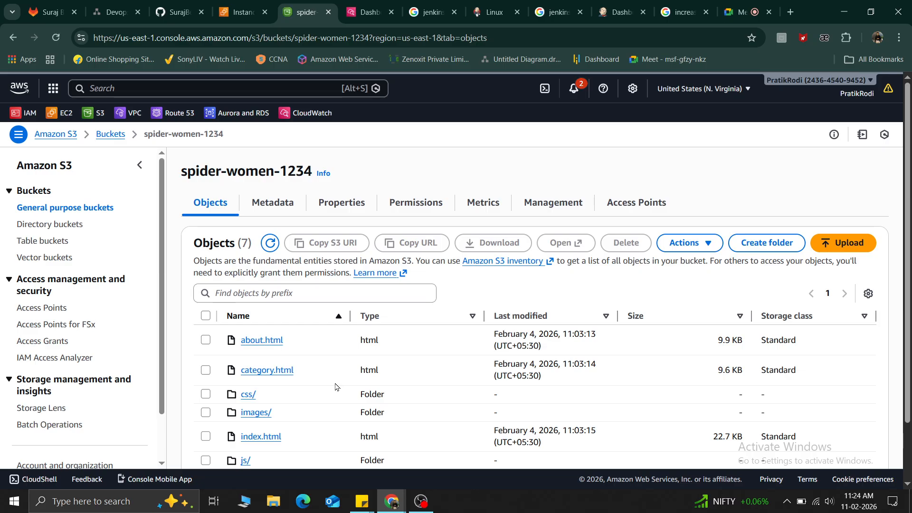
left_click(485, 209)
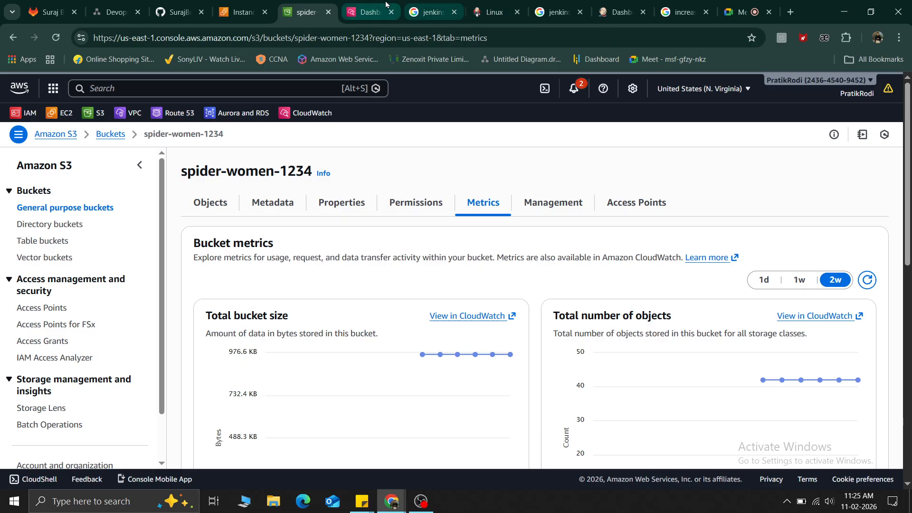
Switch to the CloudWatch console, open its Overview page and look through the available logs and metrics sections.
left_click(368, 5)
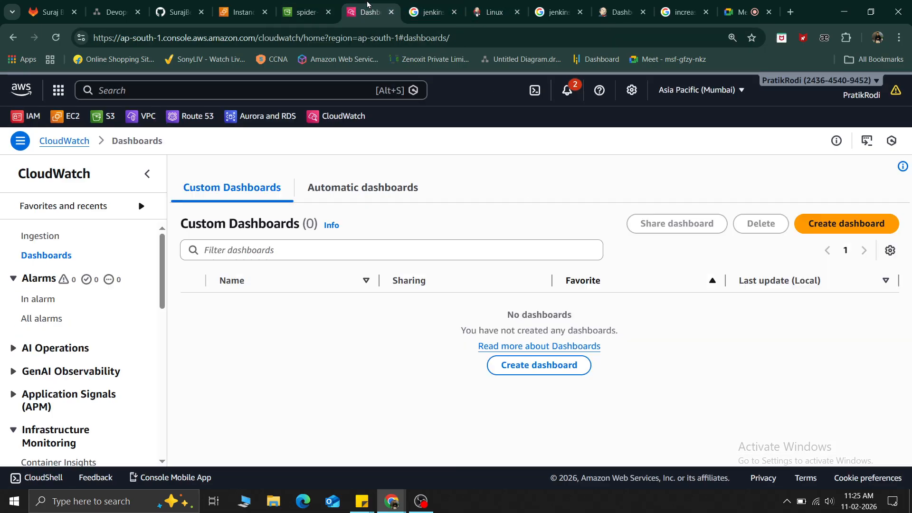
left_click(339, 115)
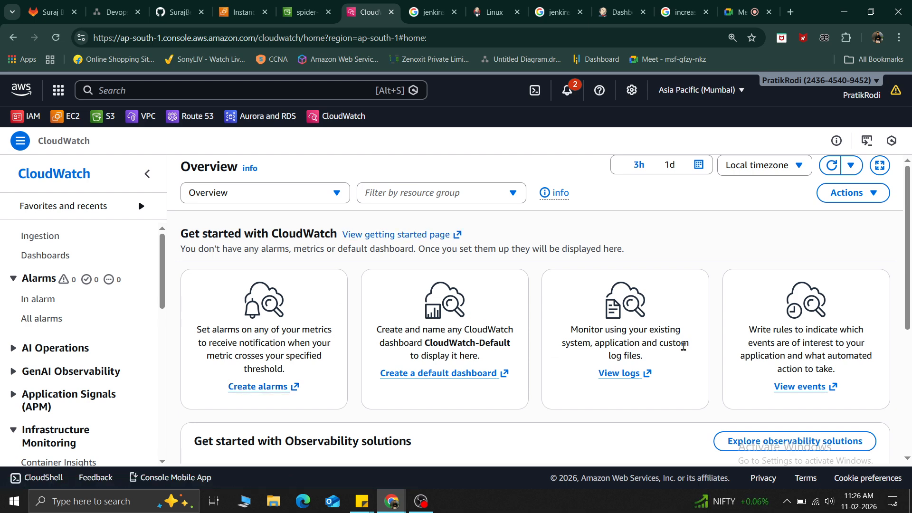
scroll(138, 380, "down", 5)
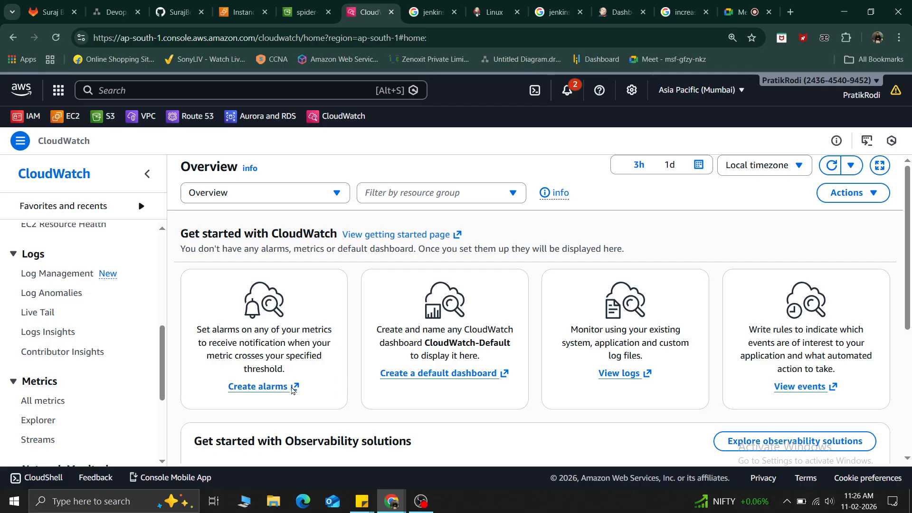
scroll(118, 352, "up", 5)
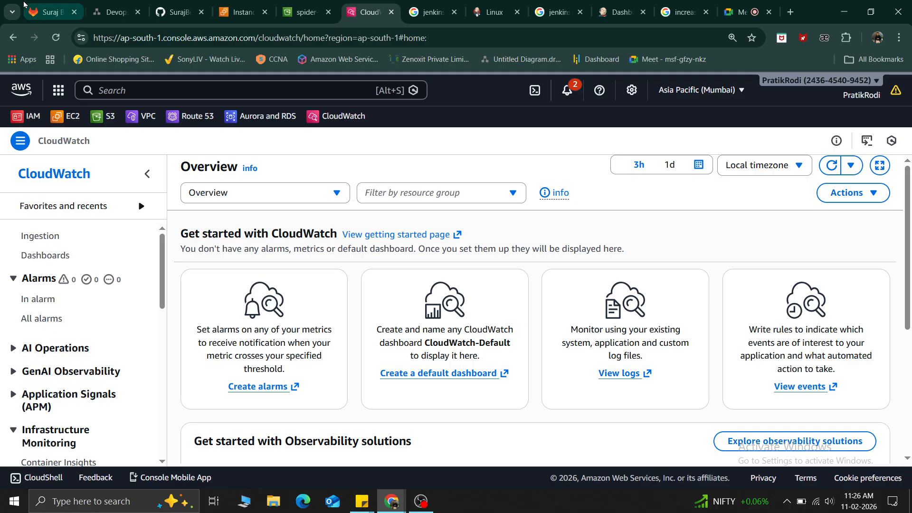
Revisit the EC2 instances, return to the CloudWatch dashboards and examine the list of automatic dashboards down to its end.
left_click(242, 12)
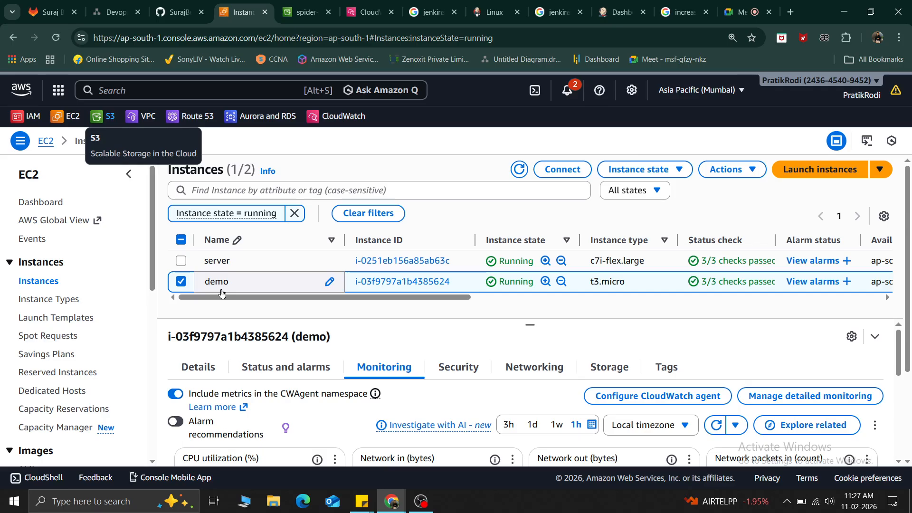
left_click(369, 12)
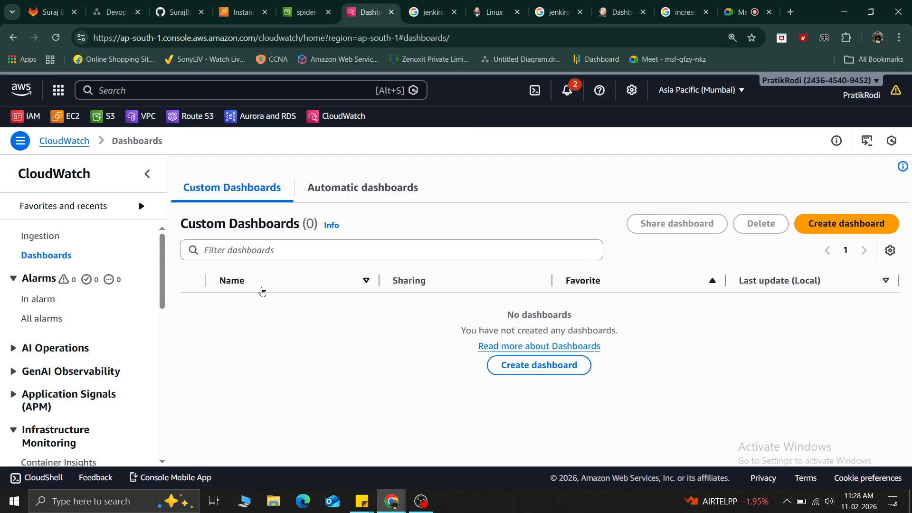
left_click(327, 190)
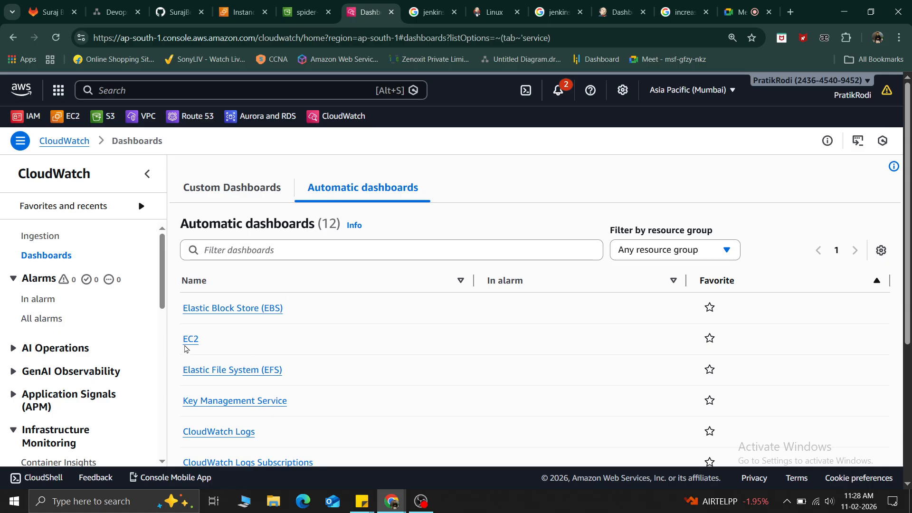
scroll(269, 376, "down", 1)
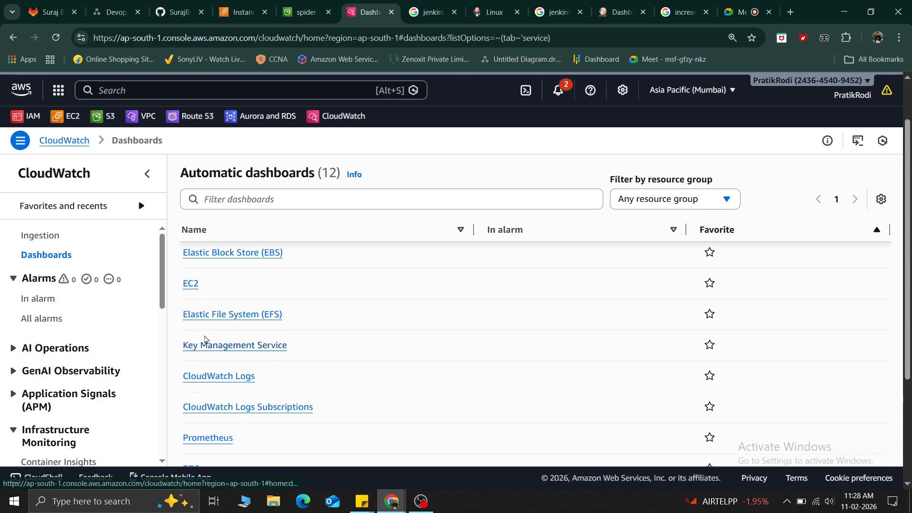
scroll(245, 370, "down", 2)
scroll(257, 347, "down", 2)
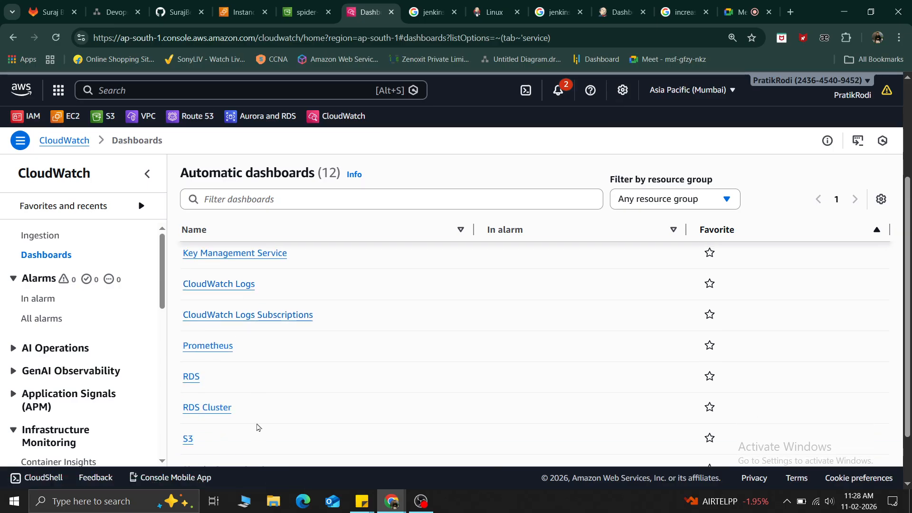
scroll(216, 398, "down", 1)
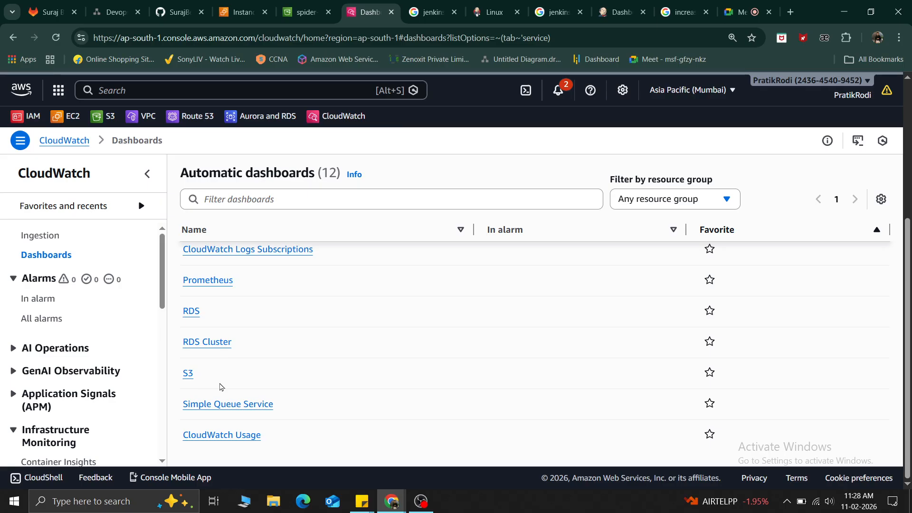
Open the automatic EC2 dashboard in CloudWatch and compare its CPU graph with the demo instance's monitoring graphs in the EC2 console.
scroll(219, 387, "up", 4)
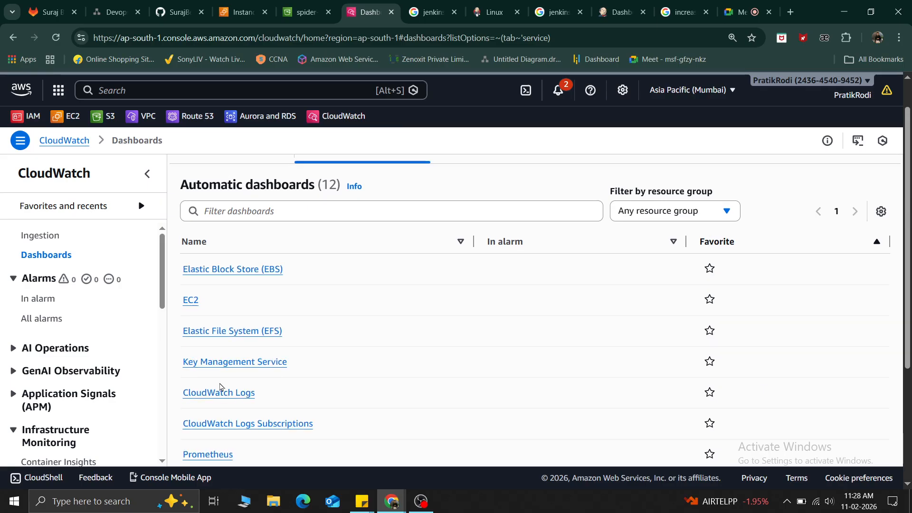
left_click(191, 301)
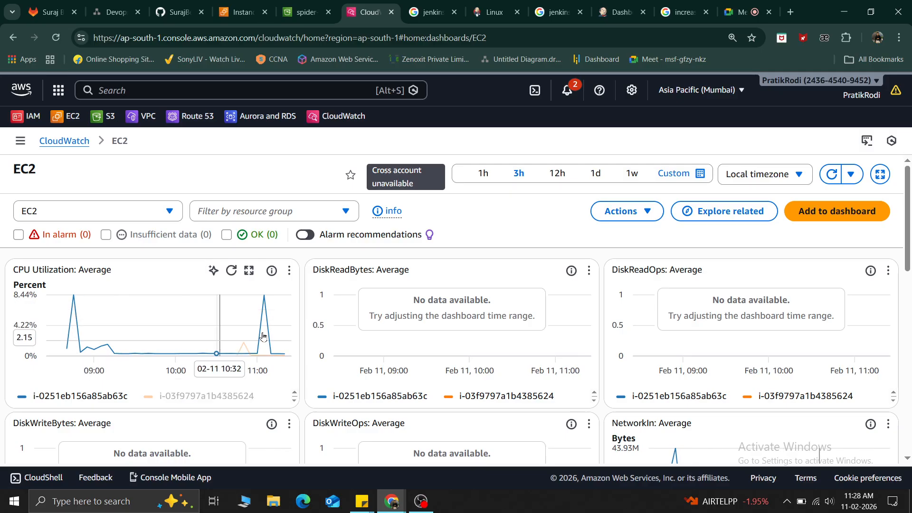
left_click(270, 4)
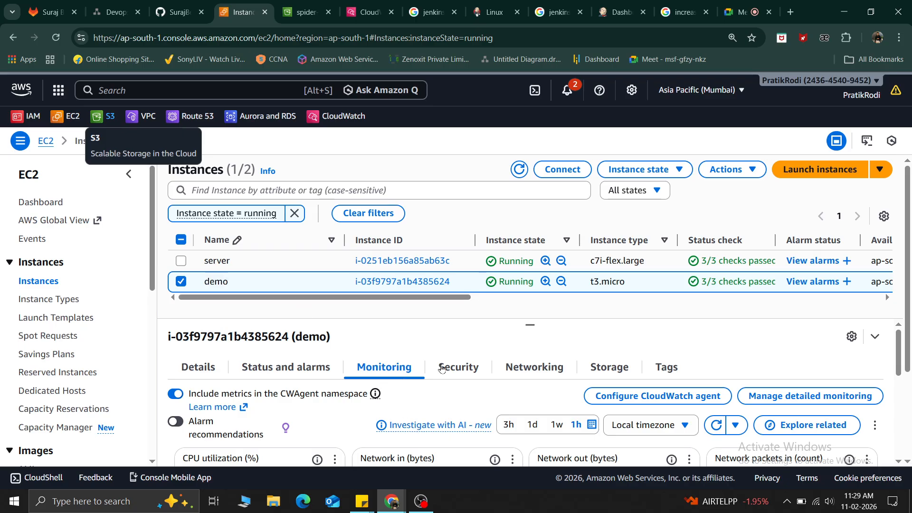
scroll(334, 412, "down", 1)
scroll(334, 411, "down", 2)
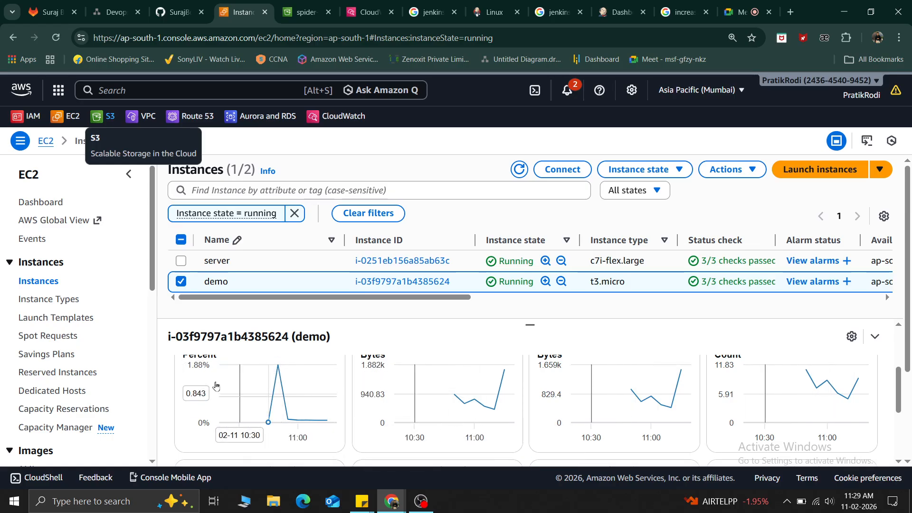
Select only the server instance instead of demo and view its monitoring graphs.
left_click(181, 280)
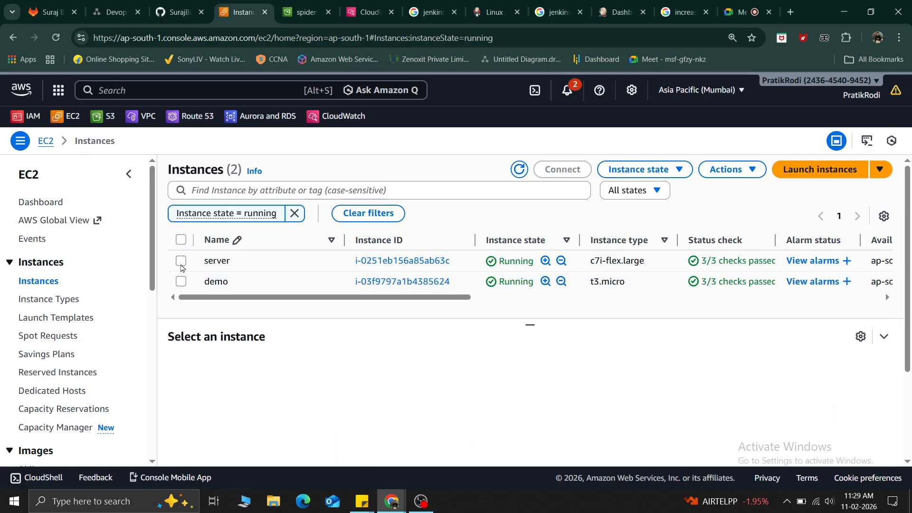
left_click(181, 262)
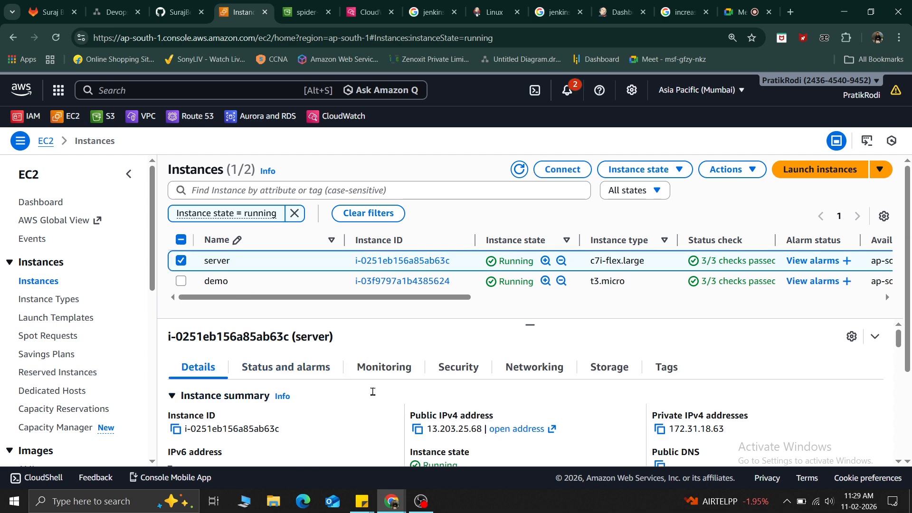
left_click(368, 370)
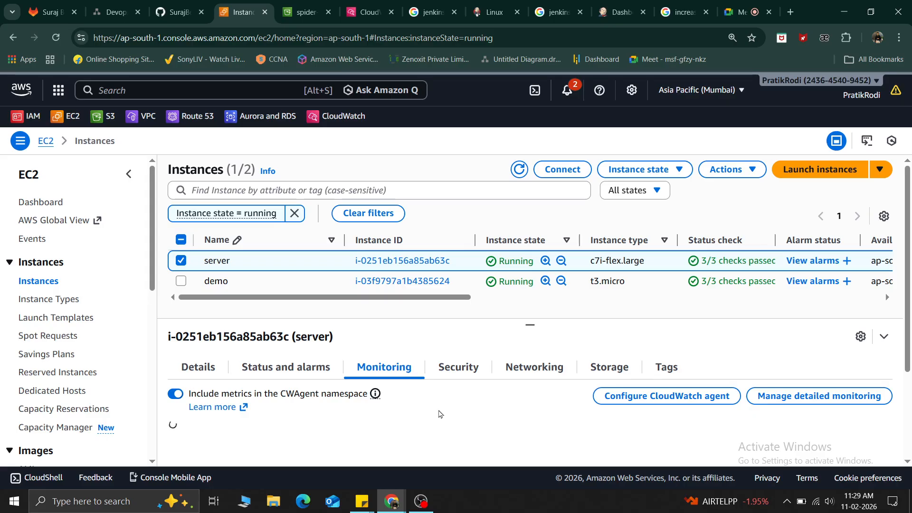
scroll(440, 414, "down", 3)
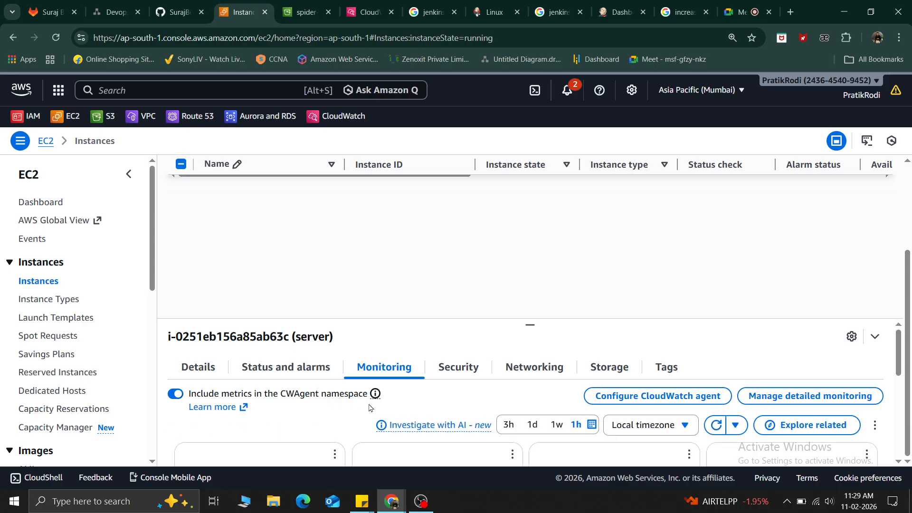
scroll(369, 407, "down", 3)
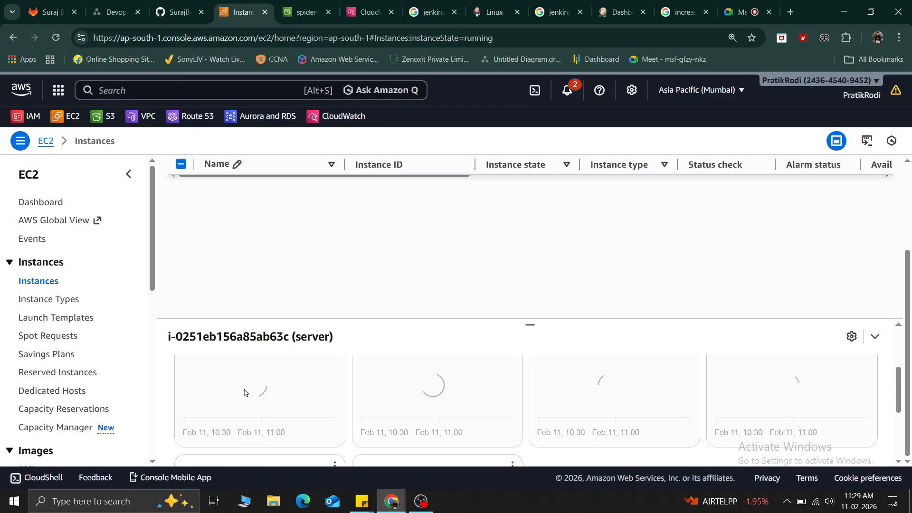
scroll(245, 392, "up", 1)
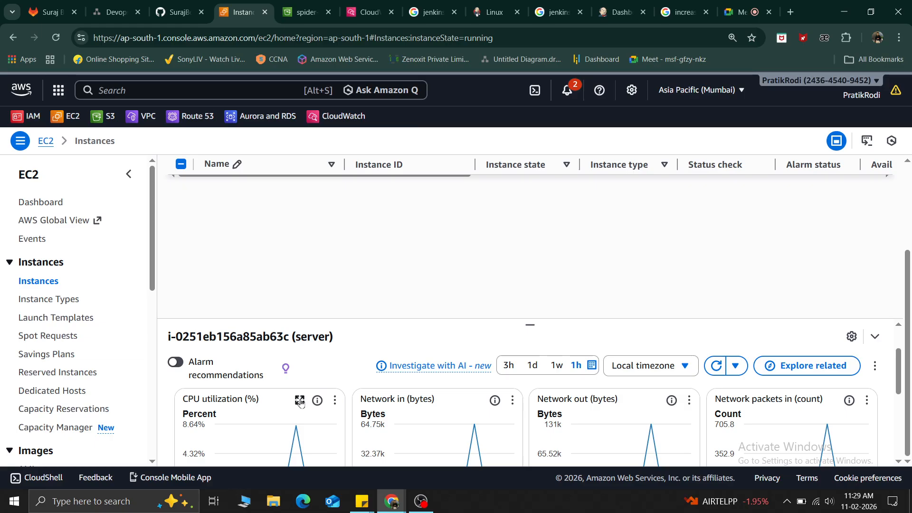
Enlarge the server instance's CPU utilization graph and open it in CloudWatch Metrics.
left_click(335, 400)
scroll(337, 408, "down", 3)
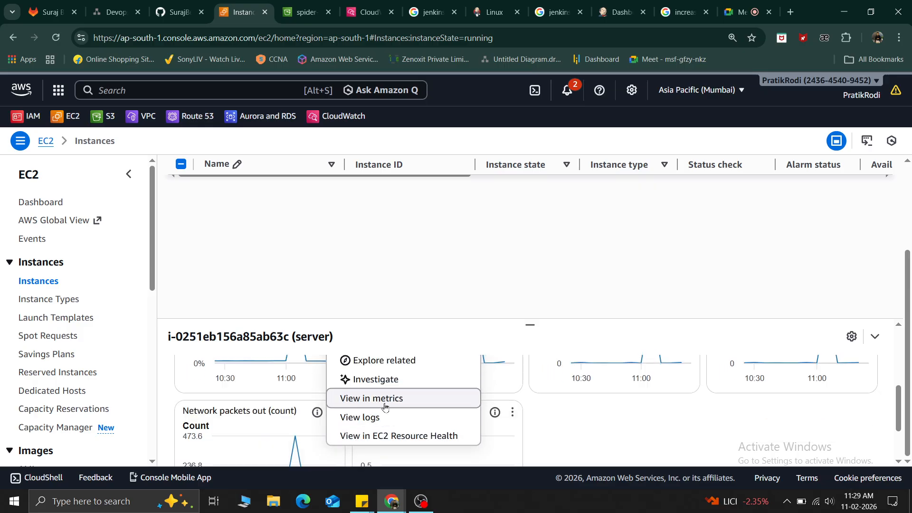
scroll(379, 397, "up", 3)
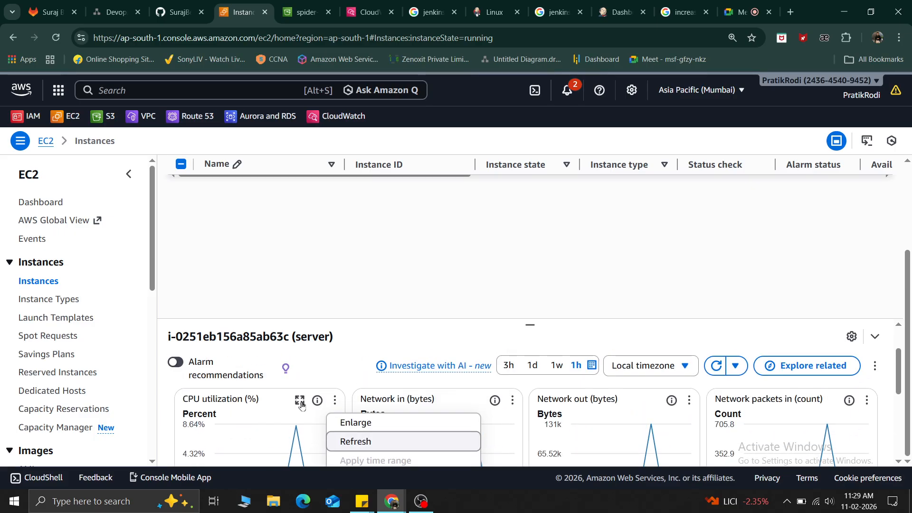
left_click(300, 401)
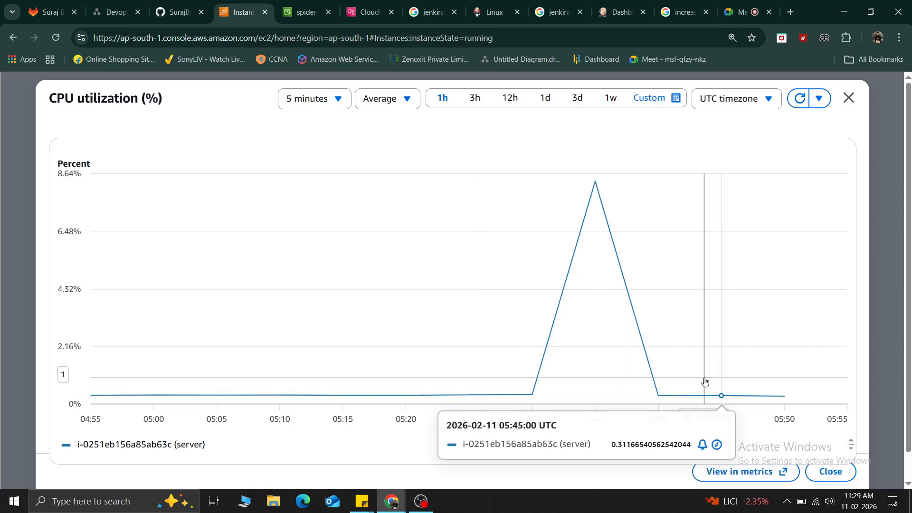
left_click(743, 472)
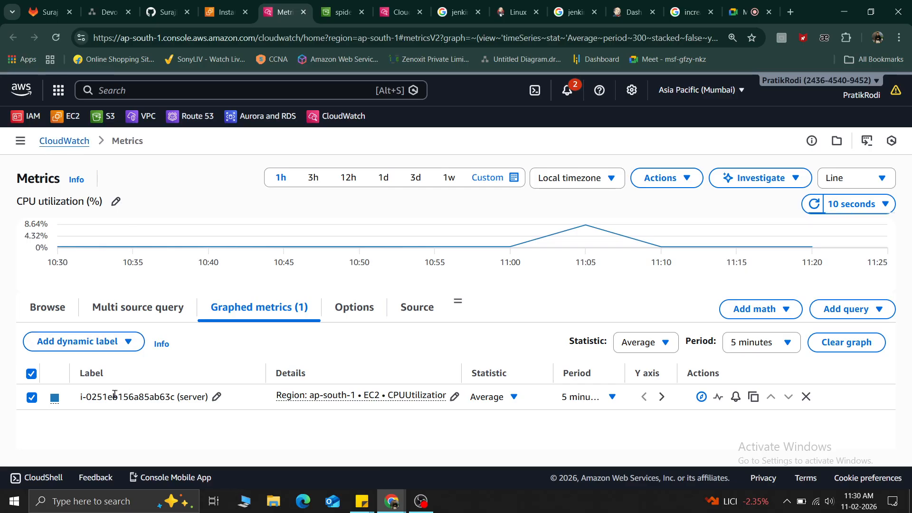
Examine the server metric's label, the timezone choices and the options for adding the CPU graph to a dashboard, without adding it.
left_click_drag(76, 402, 209, 398)
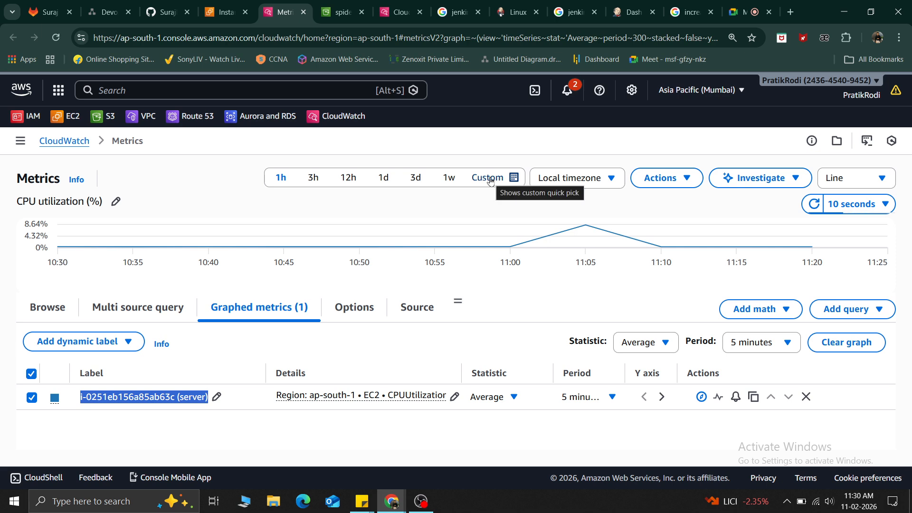
left_click(584, 178)
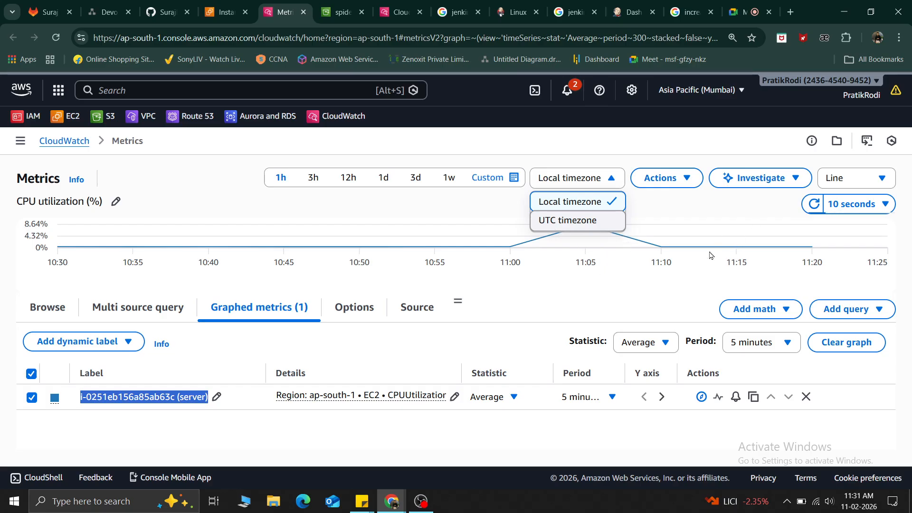
left_click(670, 185)
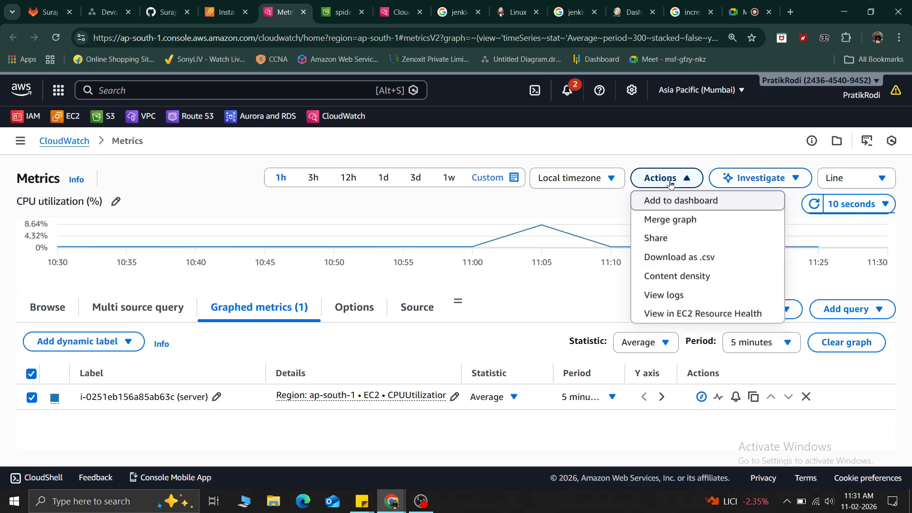
left_click(709, 203)
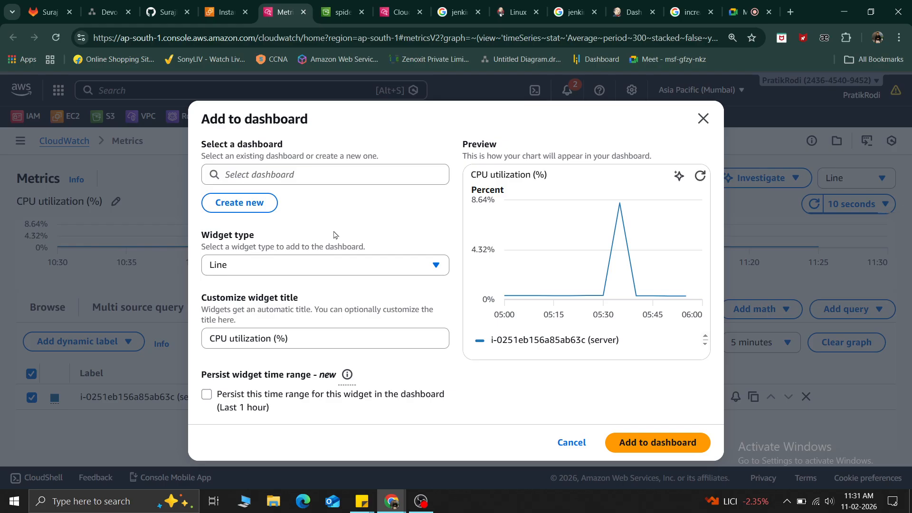
left_click(571, 442)
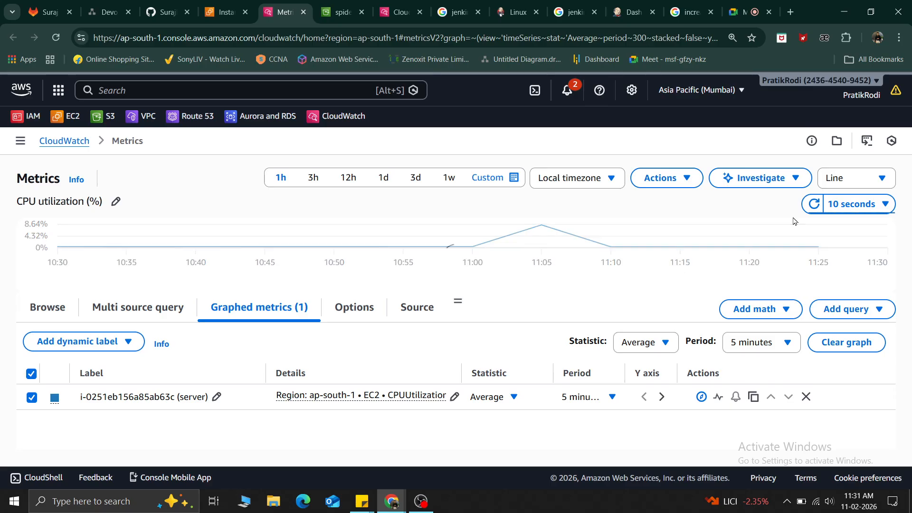
Look through the available auto-refresh intervals and metric periods for the CPU utilization graph.
left_click(861, 204)
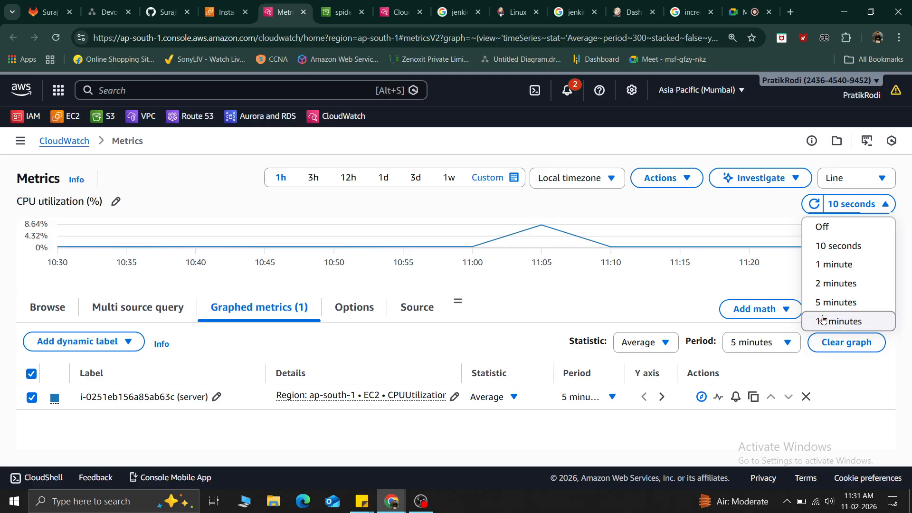
left_click(776, 229)
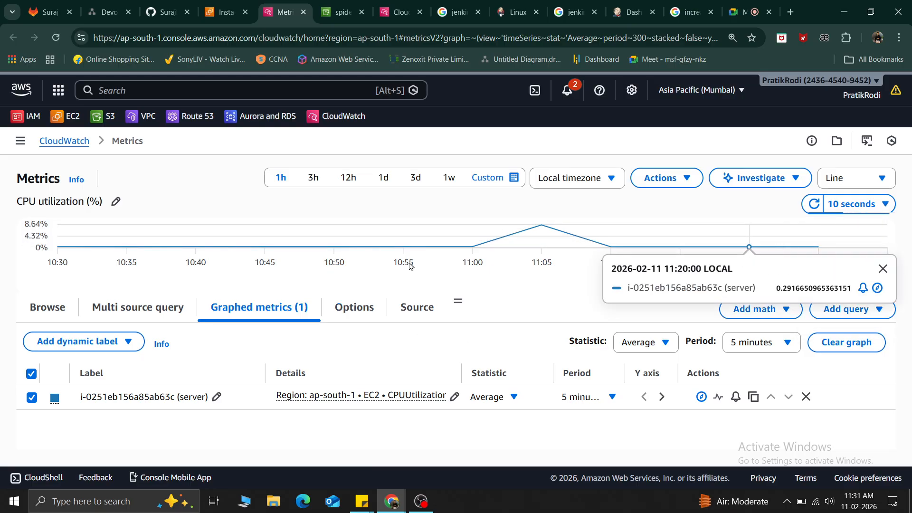
left_click(570, 289)
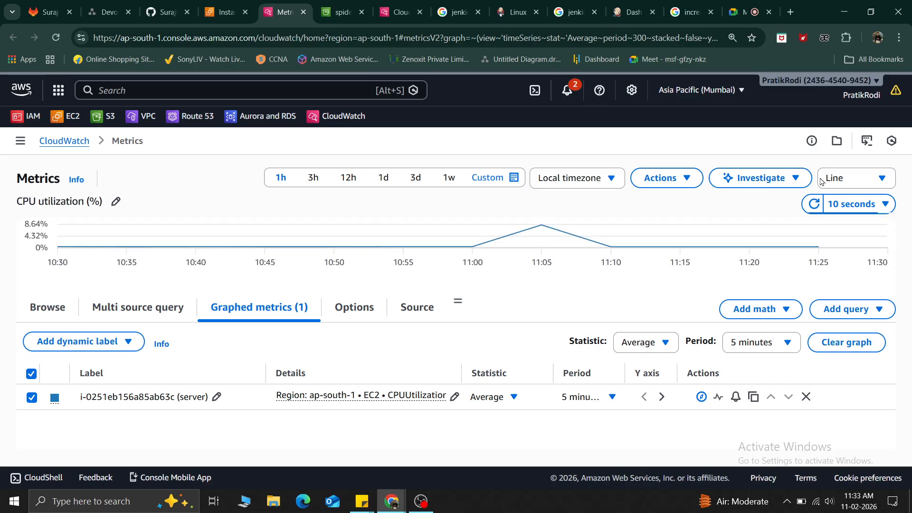
left_click(743, 351)
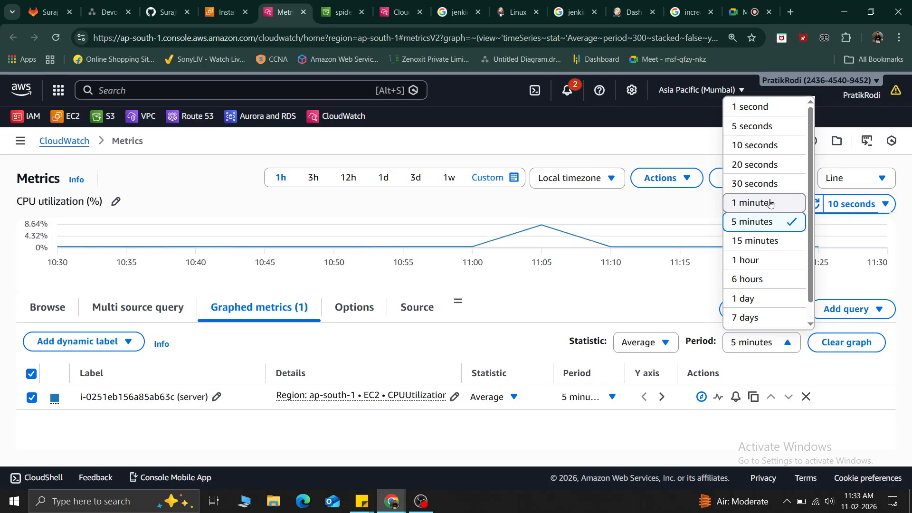
Close the enlarged CPU graph in the EC2 console and enable detailed monitoring for the server instance.
left_click(225, 4)
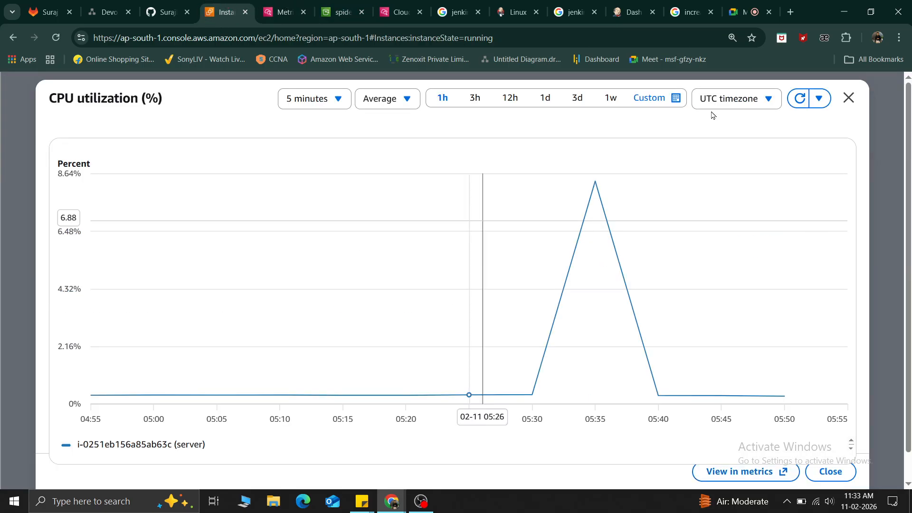
left_click(848, 98)
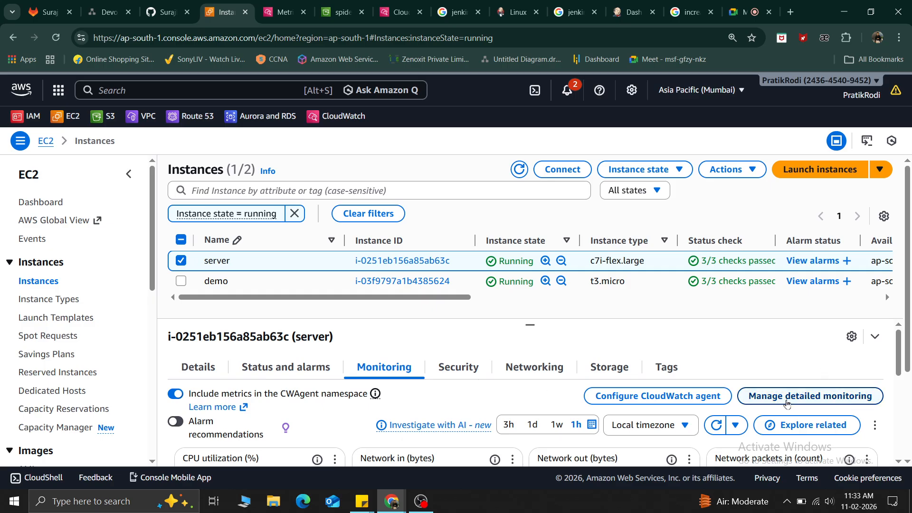
left_click(810, 402)
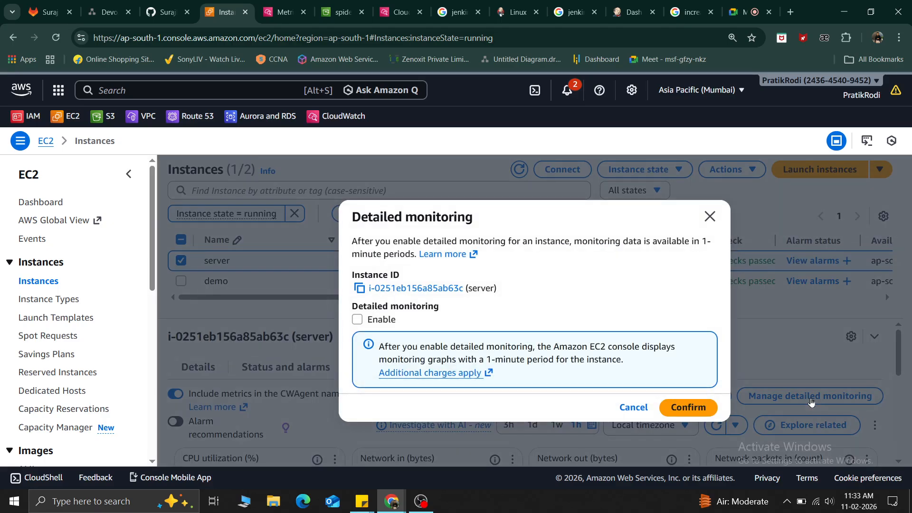
left_click(369, 325)
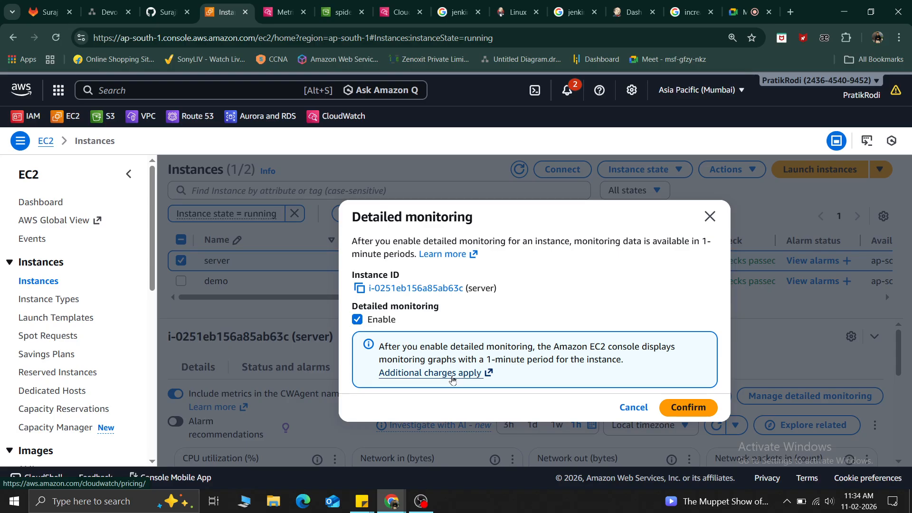
left_click(684, 408)
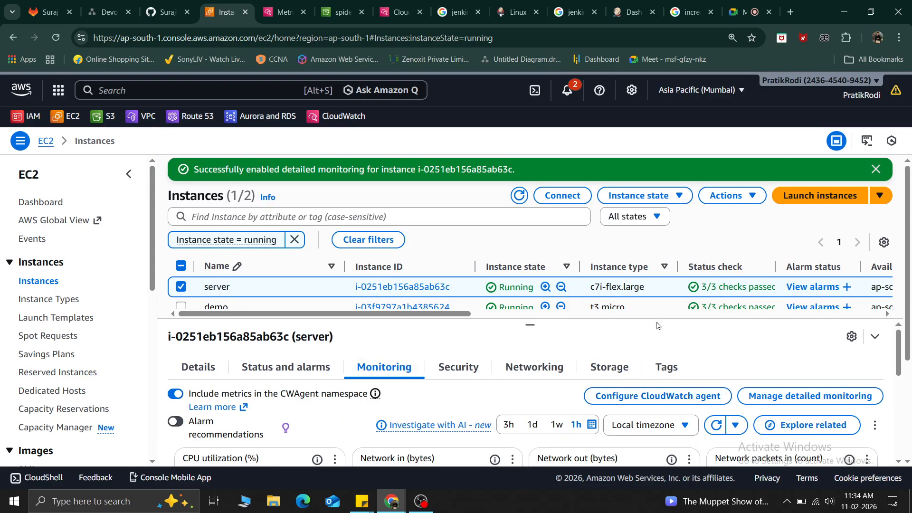
Return to CloudWatch from the metrics page and open its list of custom dashboards.
left_click(274, 8)
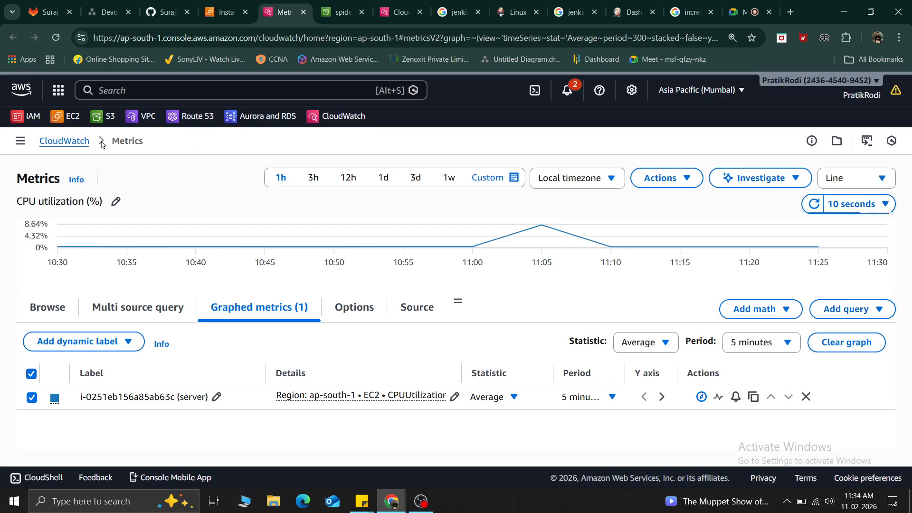
left_click(52, 143)
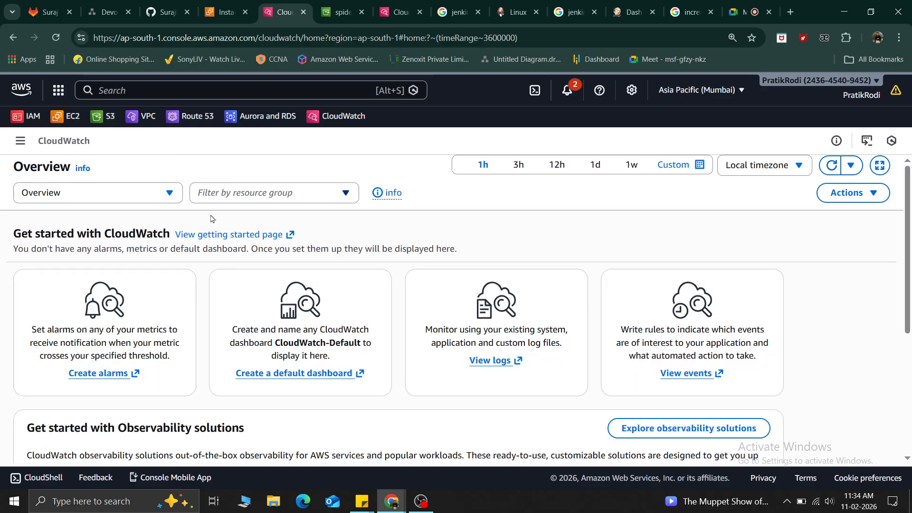
left_click(20, 141)
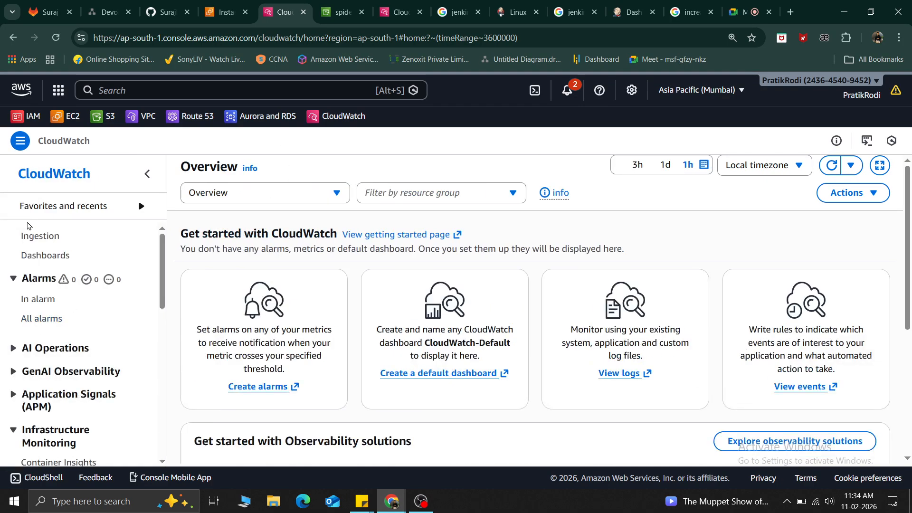
left_click(47, 259)
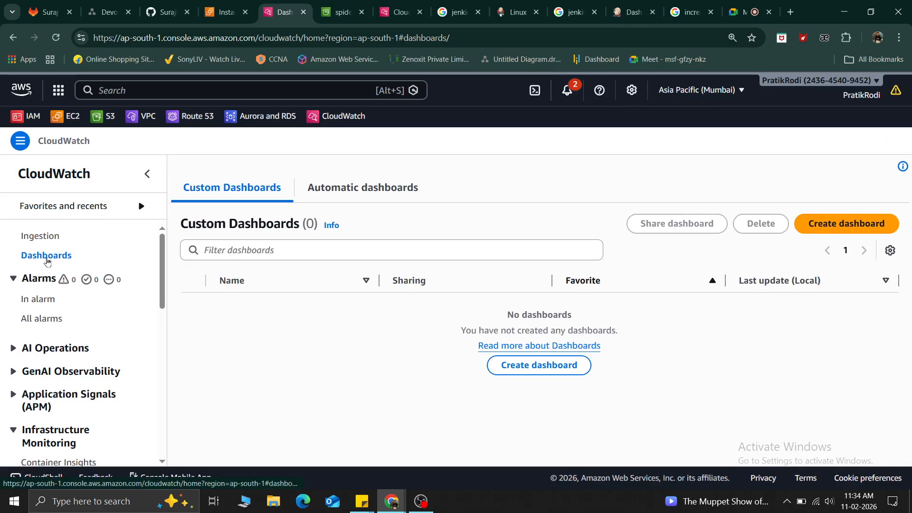
Review the CloudWatch EC2 dashboard, return to the EC2 instances and enlarge the instance list to show both server and demo.
left_click(394, 7)
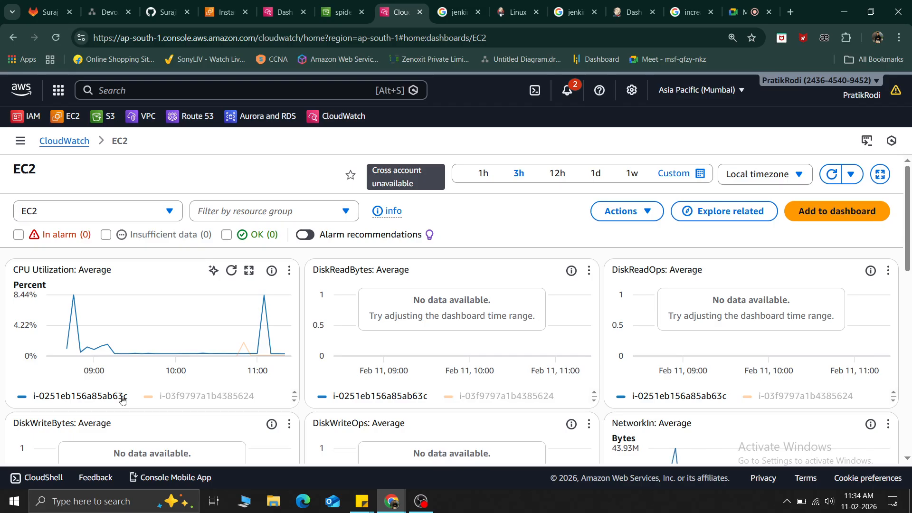
left_click(224, 12)
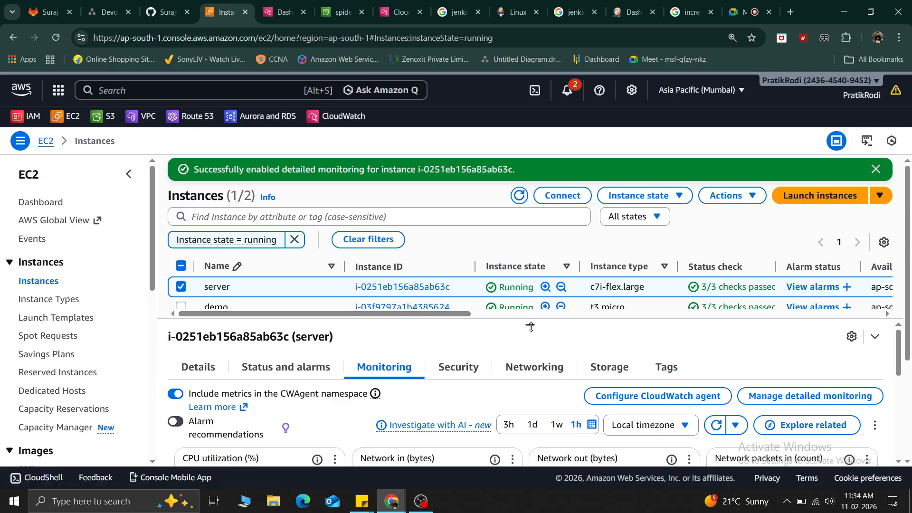
left_click_drag(530, 327, 531, 362)
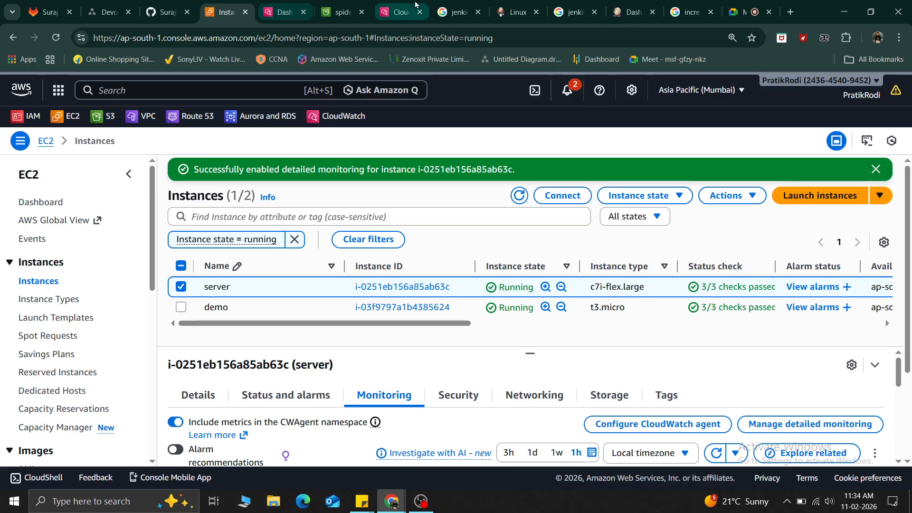
Return to the CloudWatch EC2 dashboard and examine its CPU, disk, network and status check graphs and the instance table.
left_click(395, 6)
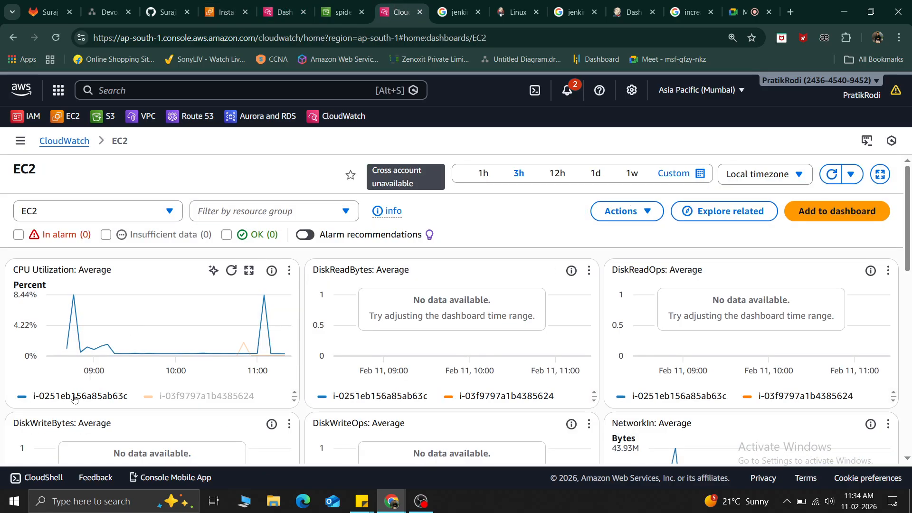
mouse_move(79, 286)
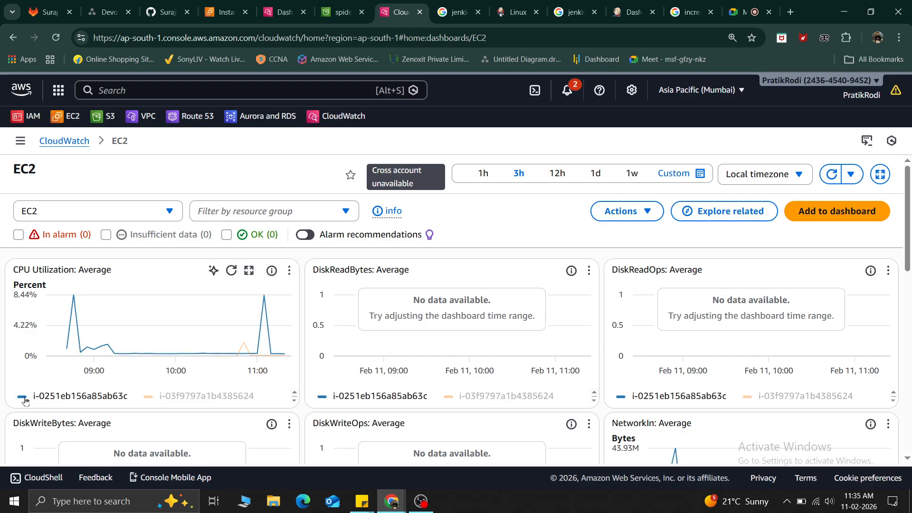
mouse_move(69, 314)
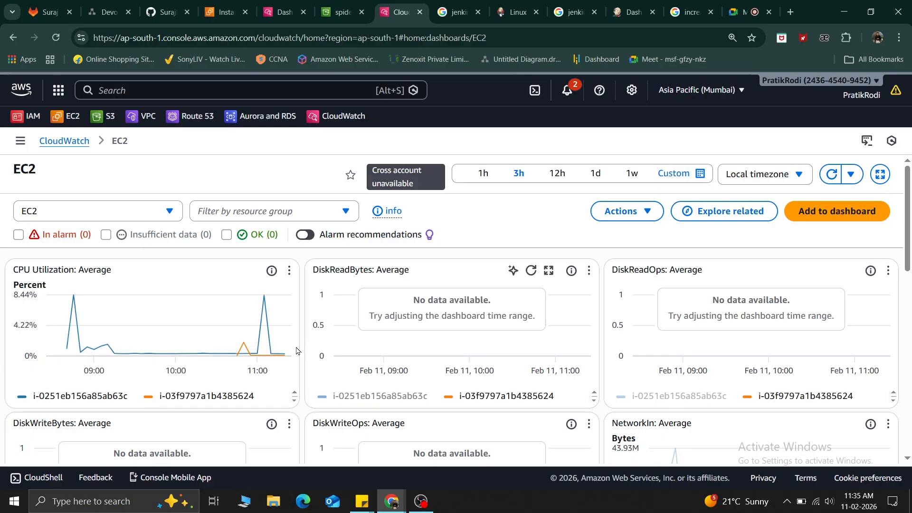
mouse_move(244, 352)
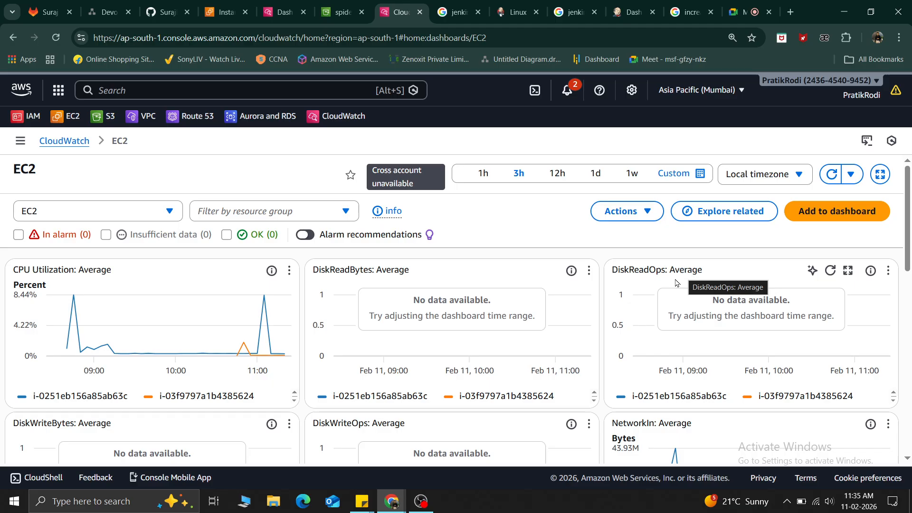
scroll(59, 426, "down", 1)
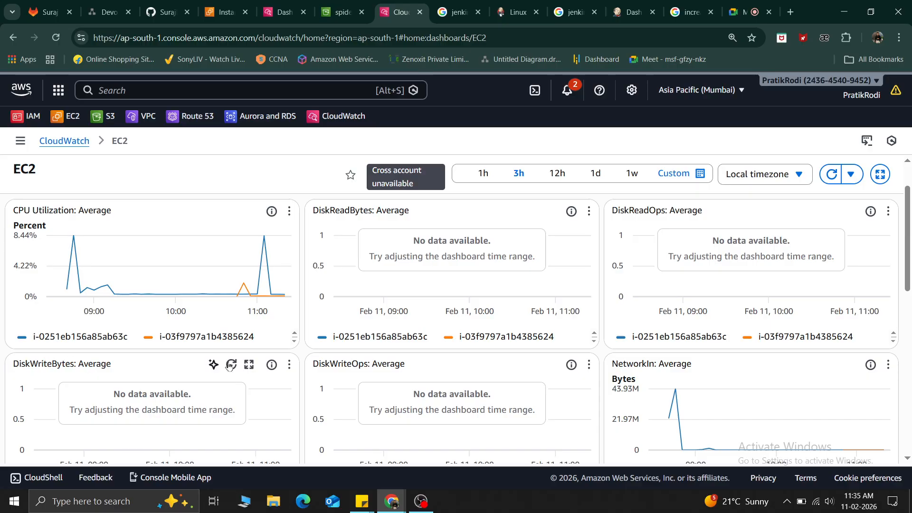
scroll(328, 332, "down", 2)
scroll(317, 283, "down", 1)
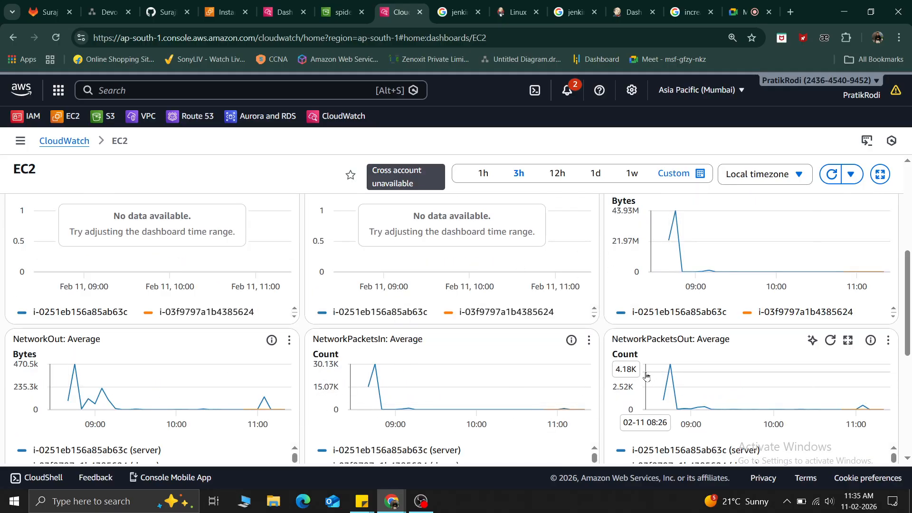
scroll(631, 370, "down", 3)
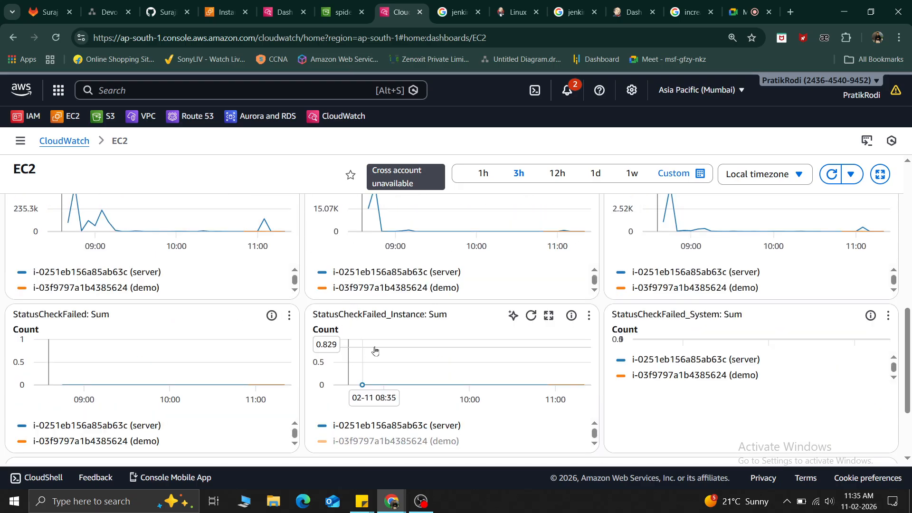
scroll(307, 383, "down", 2)
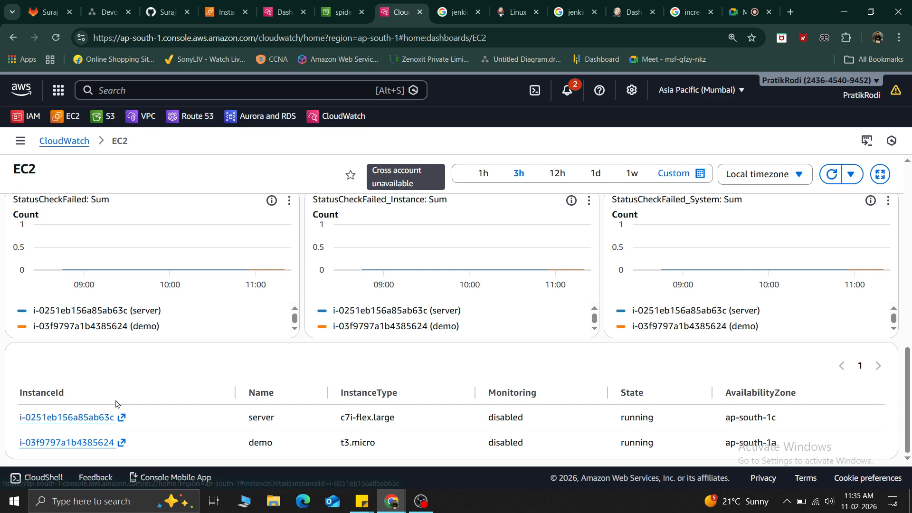
scroll(237, 291, "up", 10)
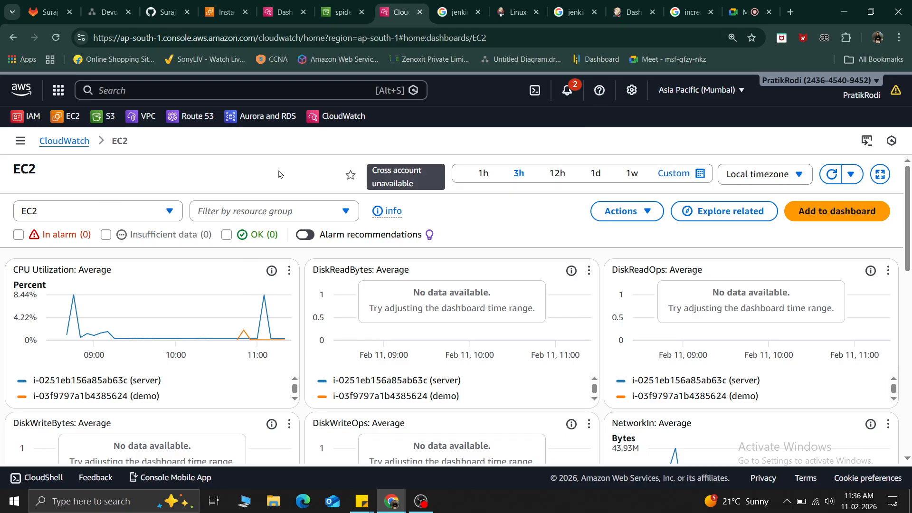
Go back to the CloudWatch dashboards list and open the automatic EC2 dashboard.
left_click(76, 147)
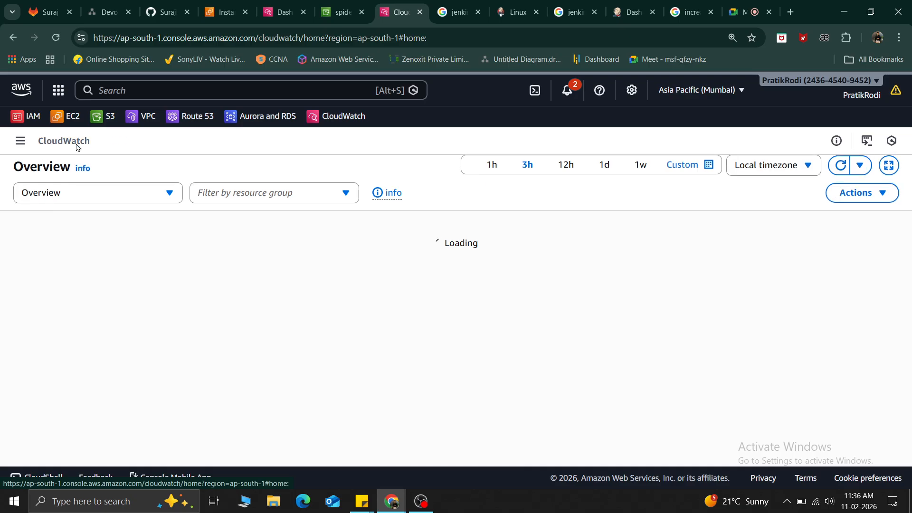
left_click(21, 141)
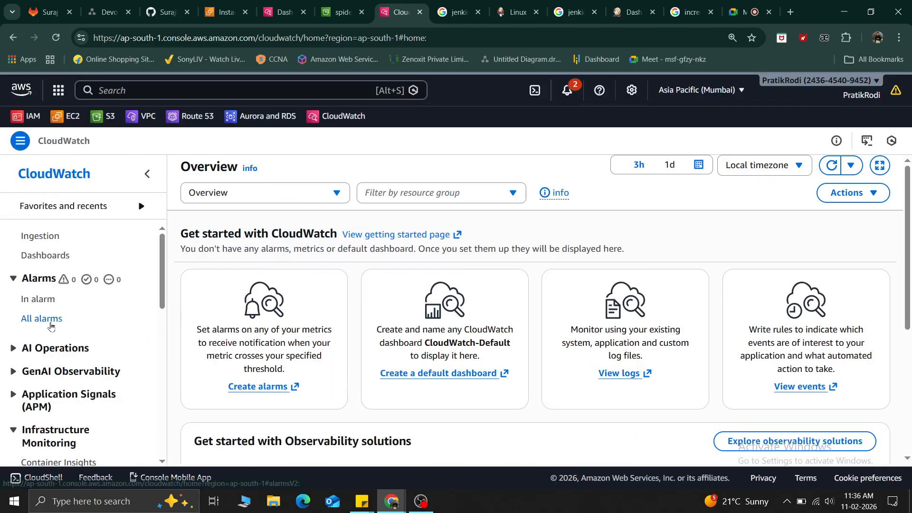
left_click(47, 257)
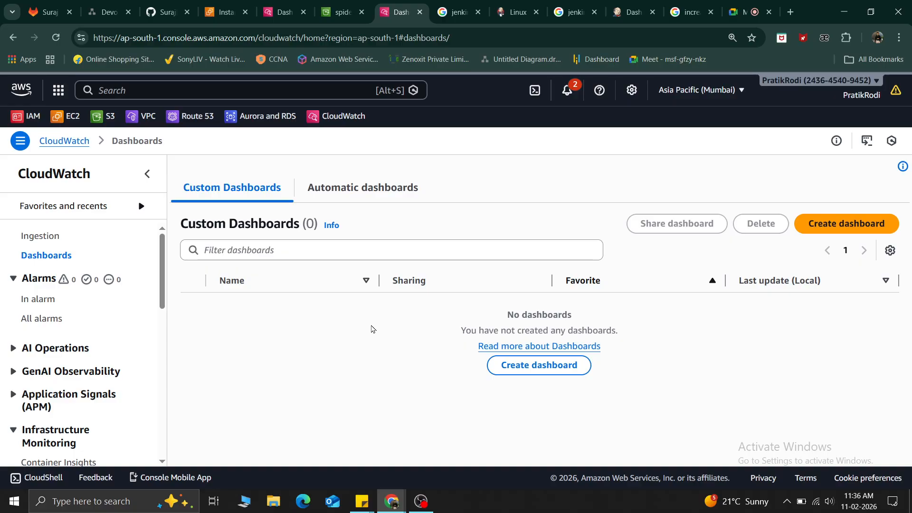
left_click(383, 192)
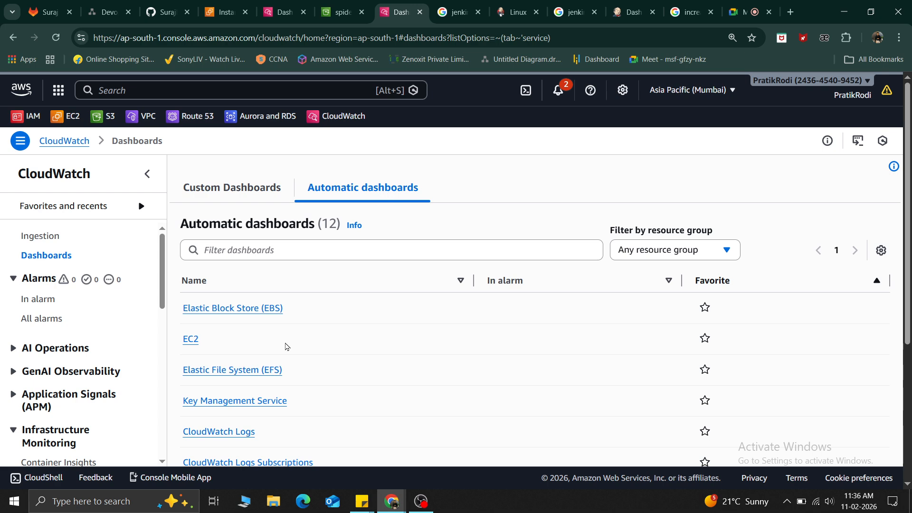
left_click(190, 339)
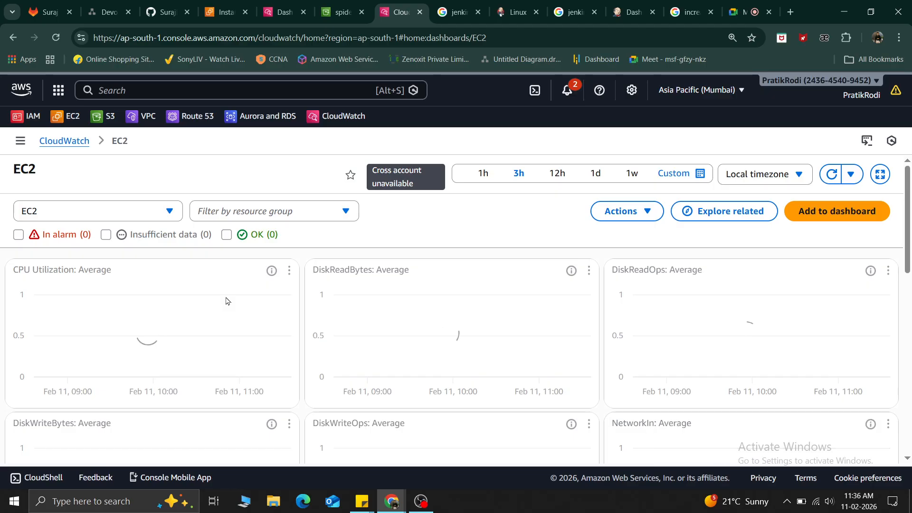
Return to the CloudWatch overview and open the page for browsing all metrics.
left_click(64, 141)
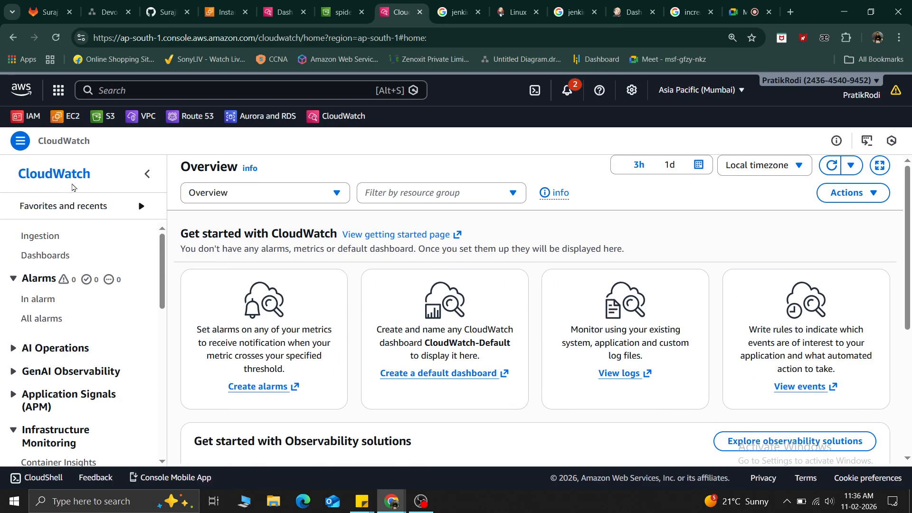
left_click(63, 263)
scroll(63, 262, "down", 10)
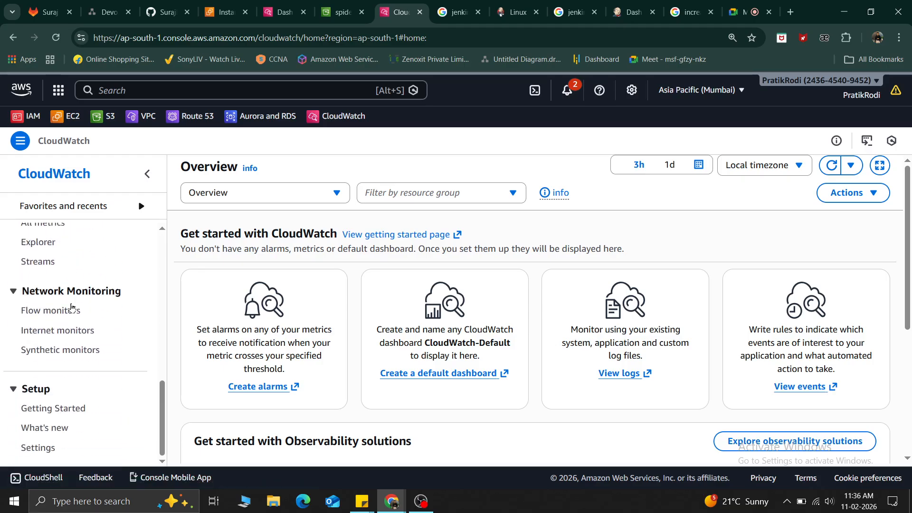
scroll(71, 307, "up", 1)
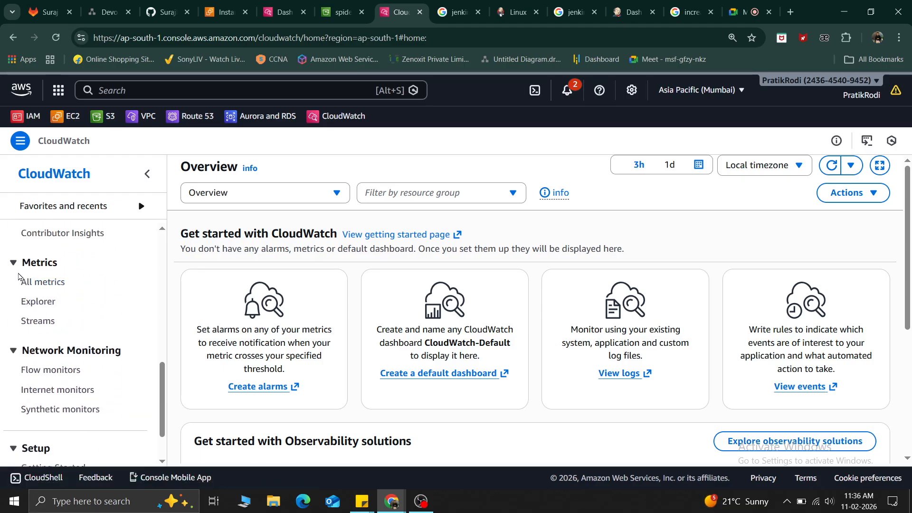
left_click(58, 283)
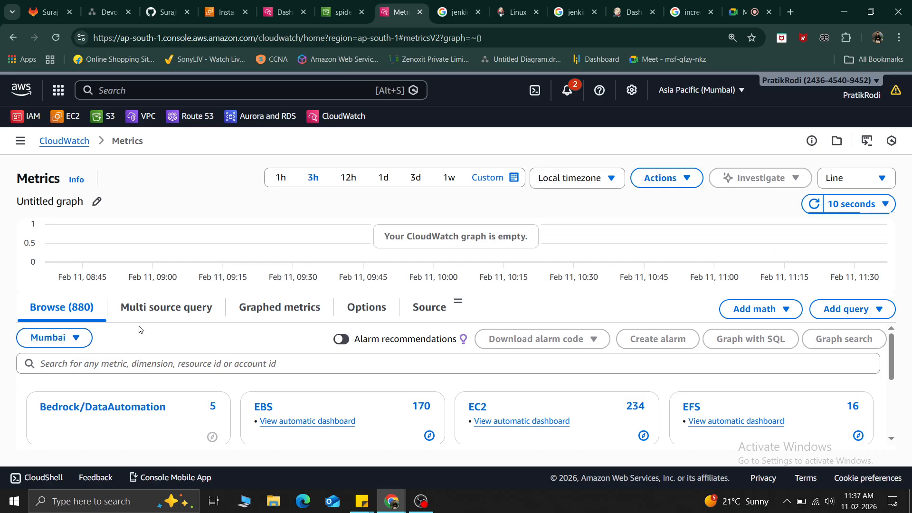
Browse into the EC2 namespace and open its Per-Instance Metrics.
scroll(140, 331, "down", 1)
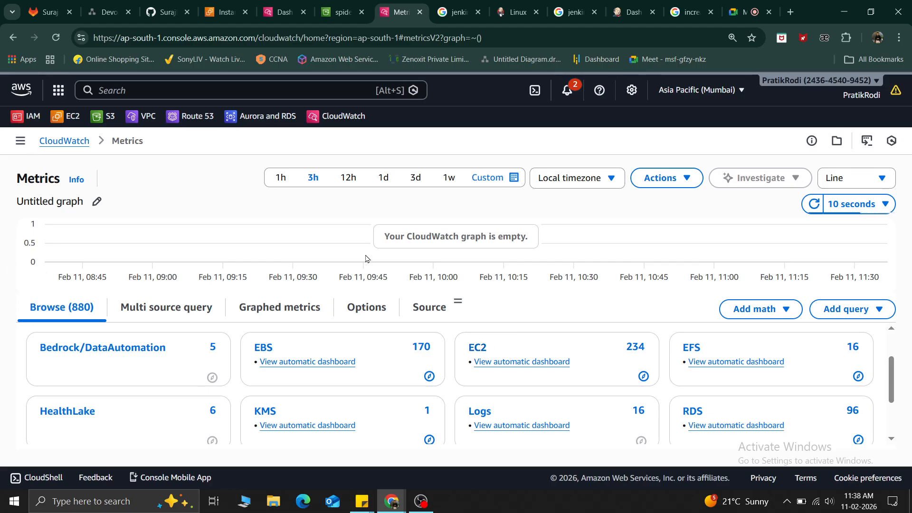
left_click(479, 350)
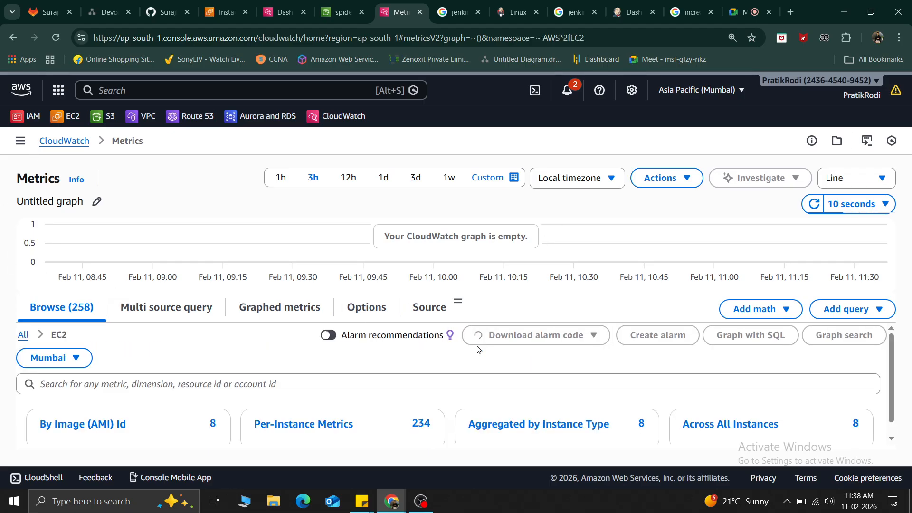
left_click_drag(388, 236, 535, 243)
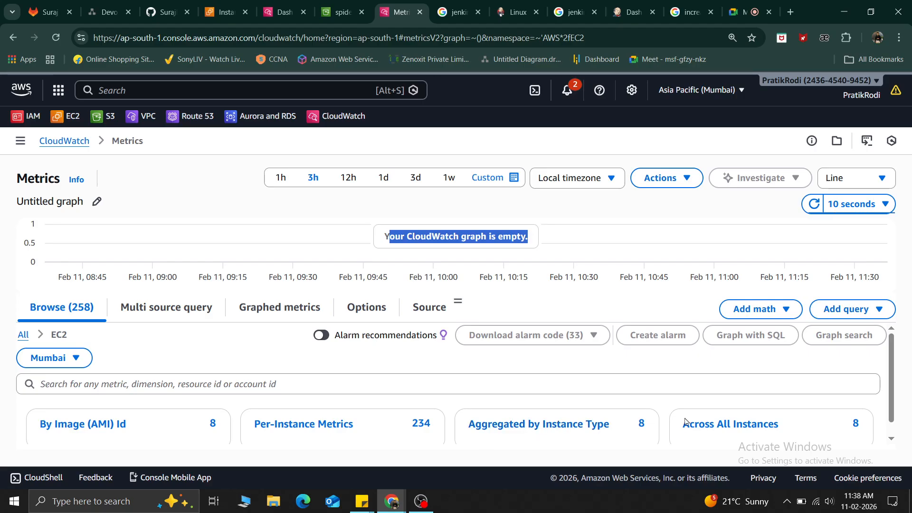
scroll(751, 433, "down", 1)
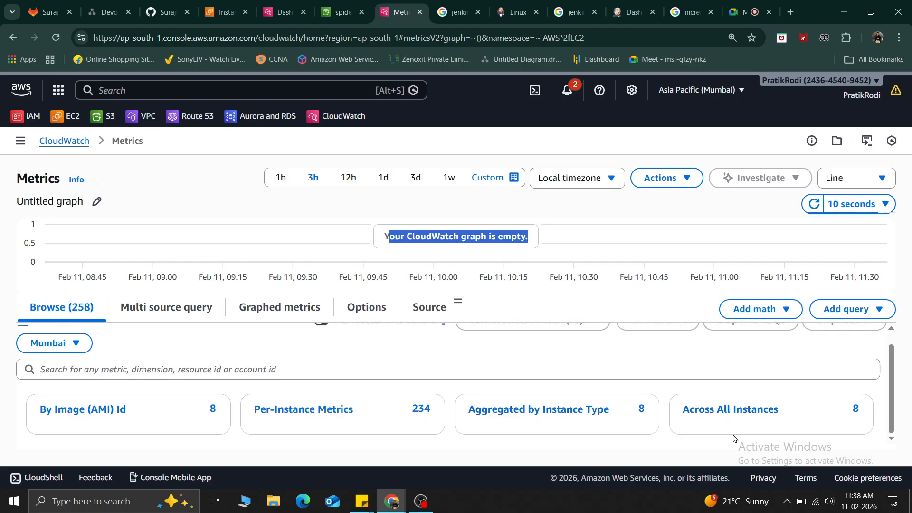
left_click(300, 417)
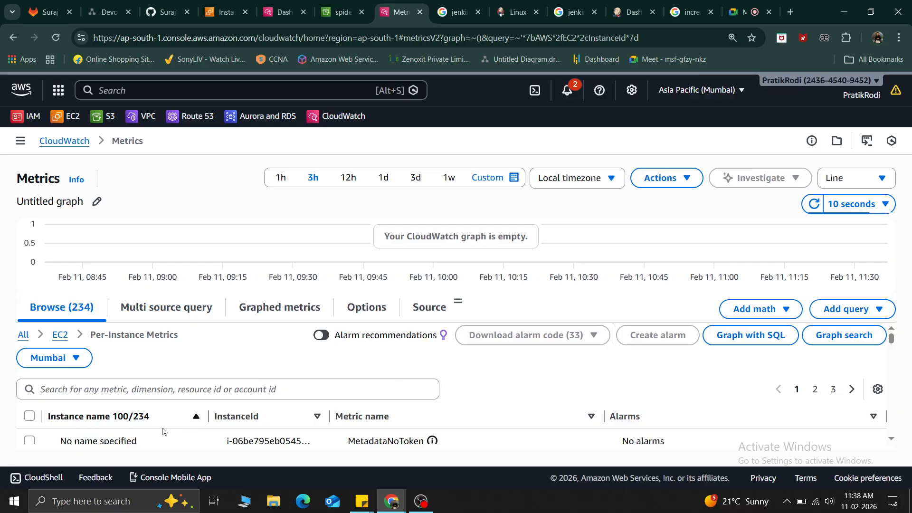
Look through the per-instance EC2 metrics, checking which instance IDs and metric names can be graphed.
scroll(535, 392, "down", 2)
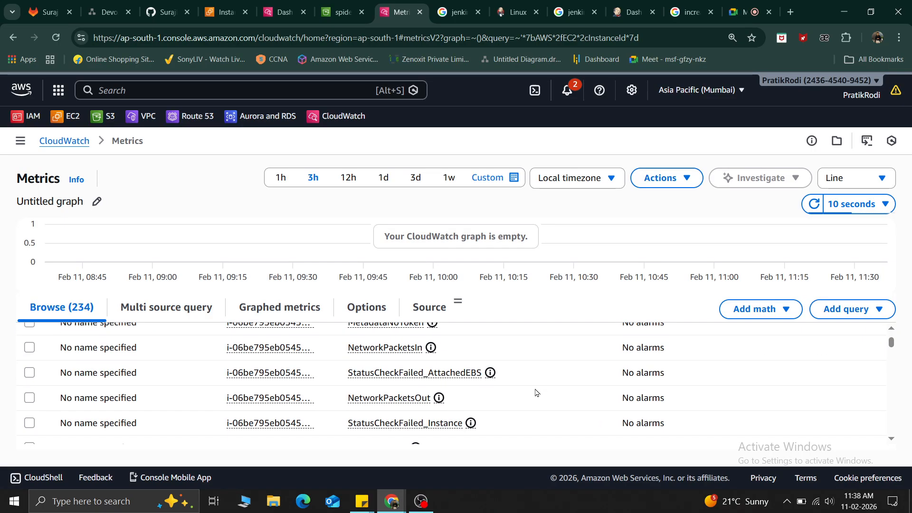
scroll(519, 387, "up", 1)
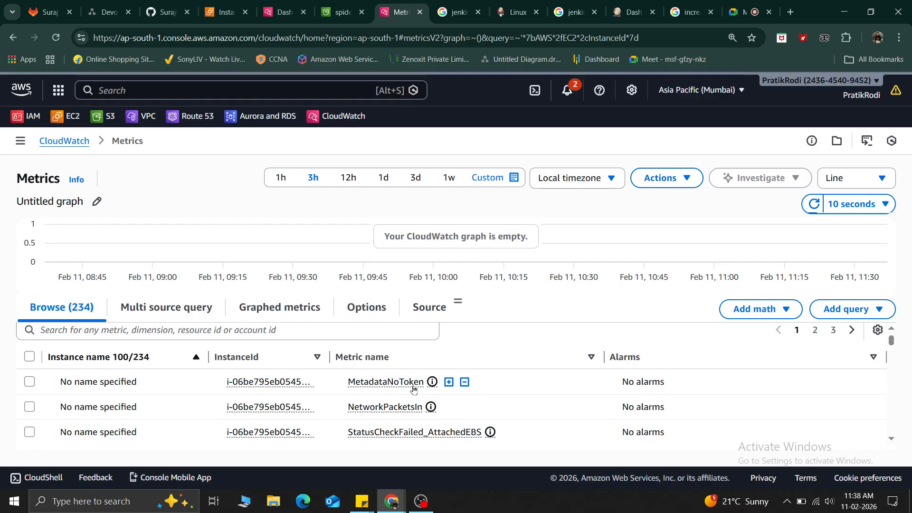
scroll(413, 389, "down", 1)
scroll(637, 377, "up", 2)
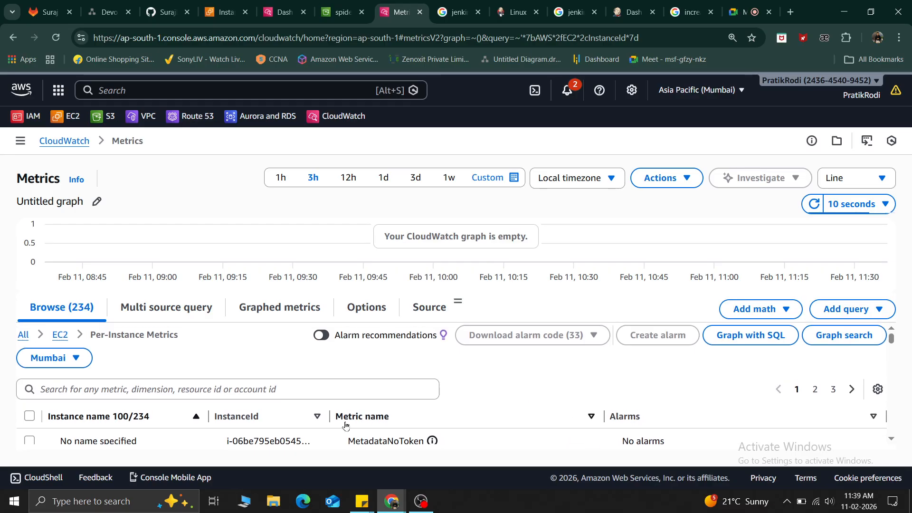
scroll(234, 425, "down", 1)
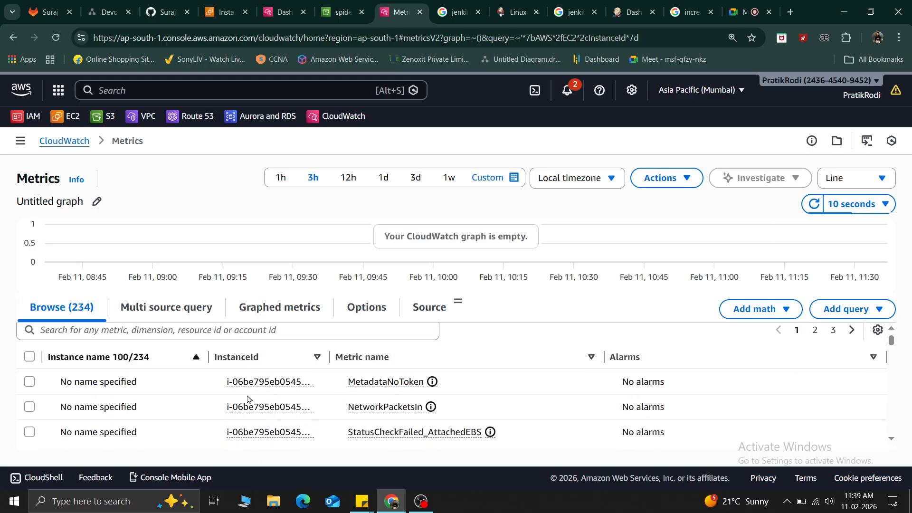
scroll(101, 427, "down", 2)
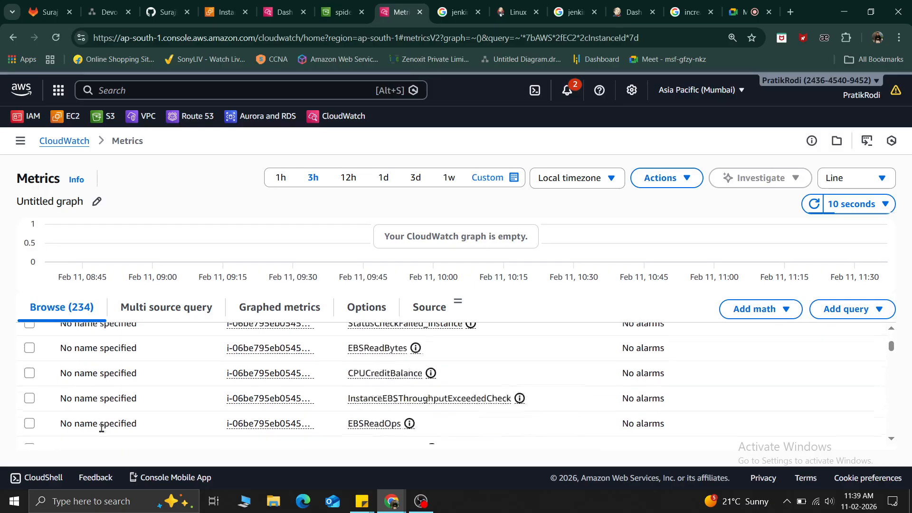
scroll(101, 427, "down", 4)
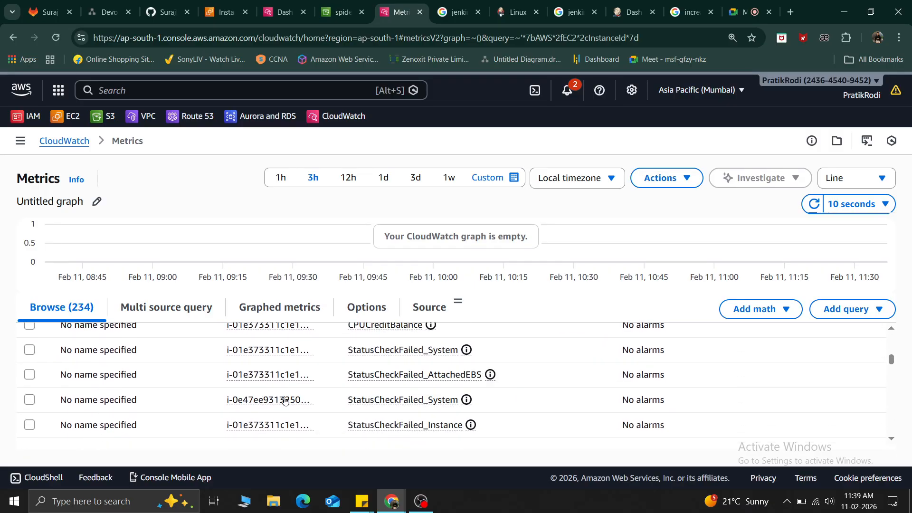
scroll(390, 356, "up", 1)
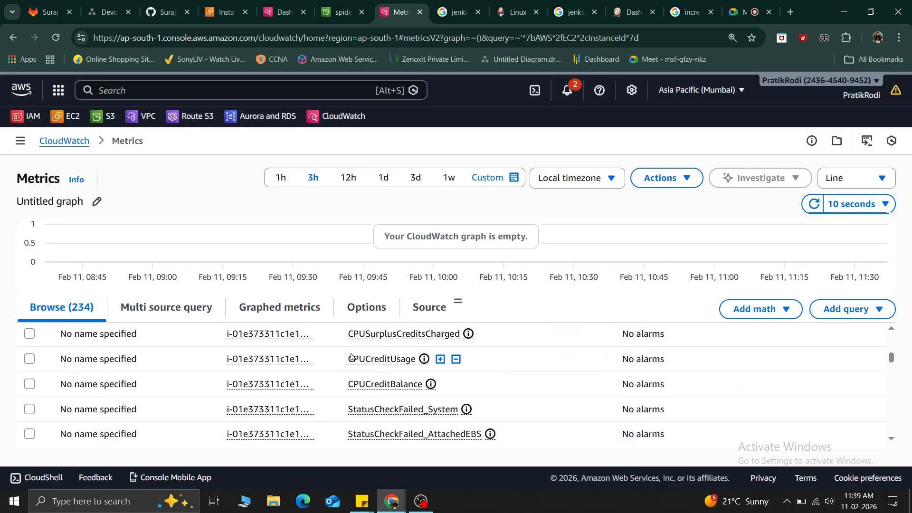
scroll(390, 373, "up", 1)
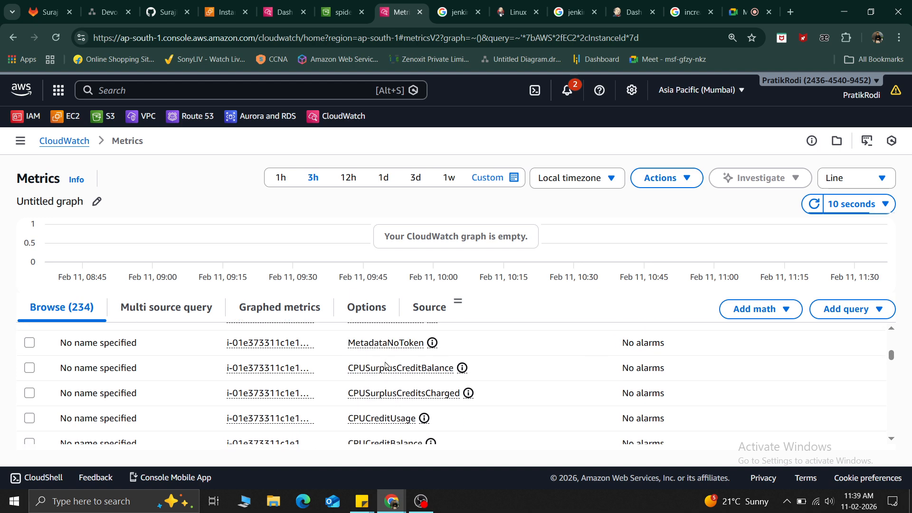
scroll(388, 375, "up", 1)
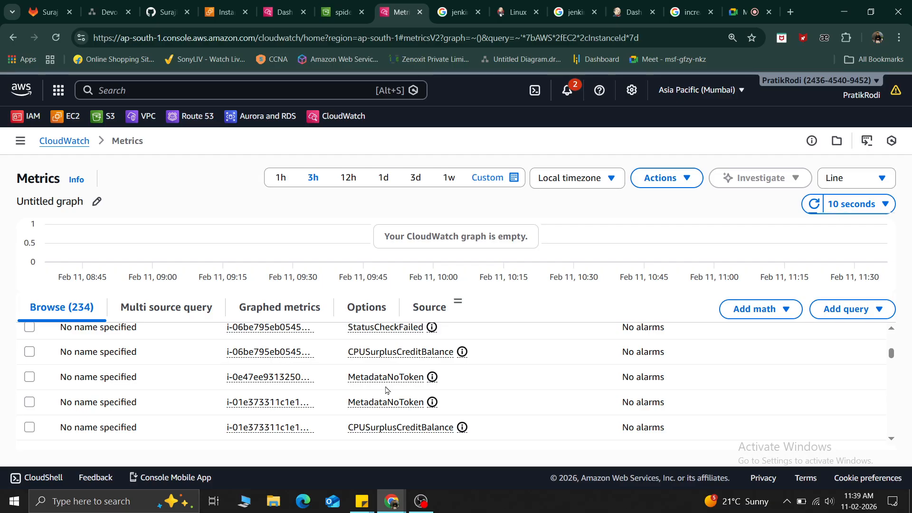
Add the CPUUtilization metric of the unnamed instance starting with i-01e373311c1e1 to the graph.
scroll(386, 390, "down", 5)
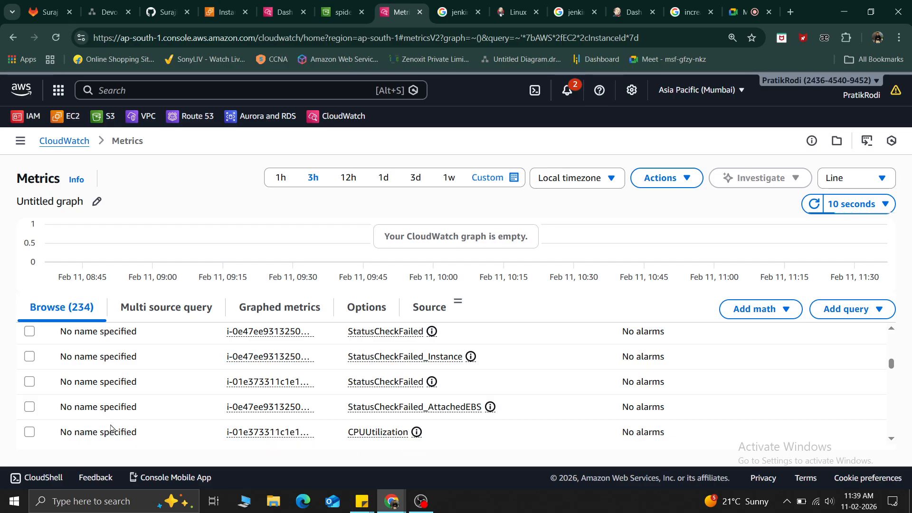
left_click(30, 433)
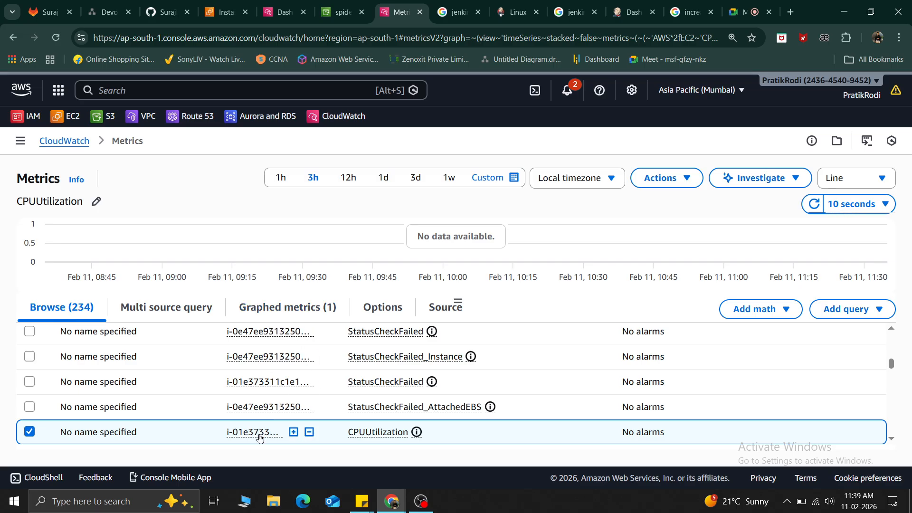
scroll(414, 385, "down", 1)
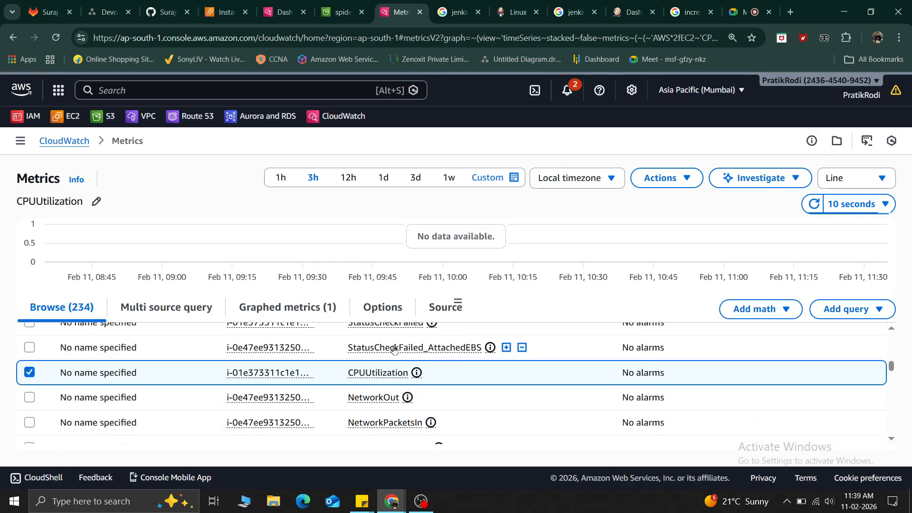
Sort the per-instance metrics by InstanceId and widen that column to show the full instance IDs.
scroll(413, 368, "up", 5)
scroll(361, 370, "up", 5)
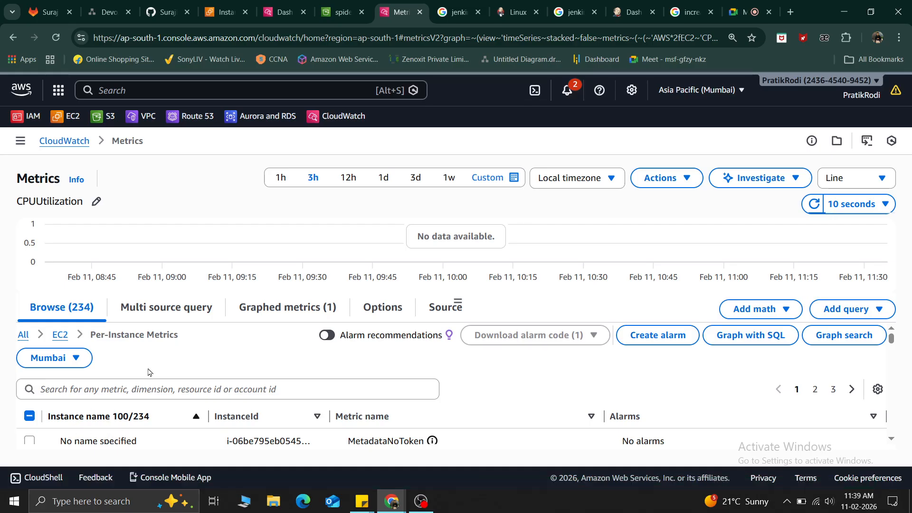
left_click(314, 421)
scroll(342, 365, "down", 5)
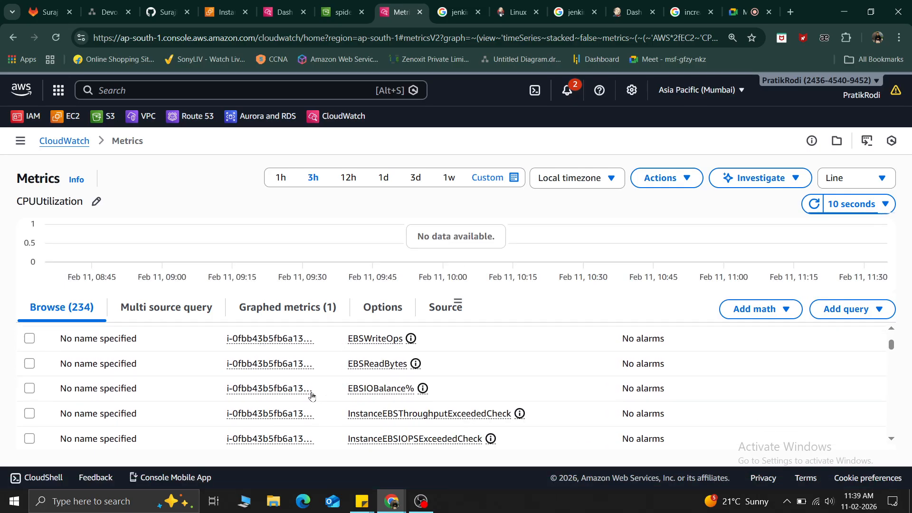
scroll(312, 396, "up", 3)
scroll(300, 380, "down", 2)
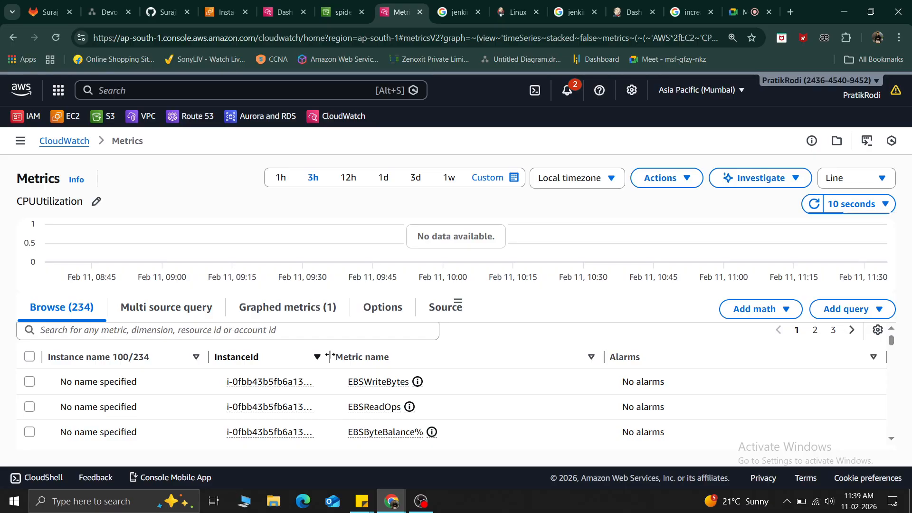
left_click_drag(374, 352, 425, 355)
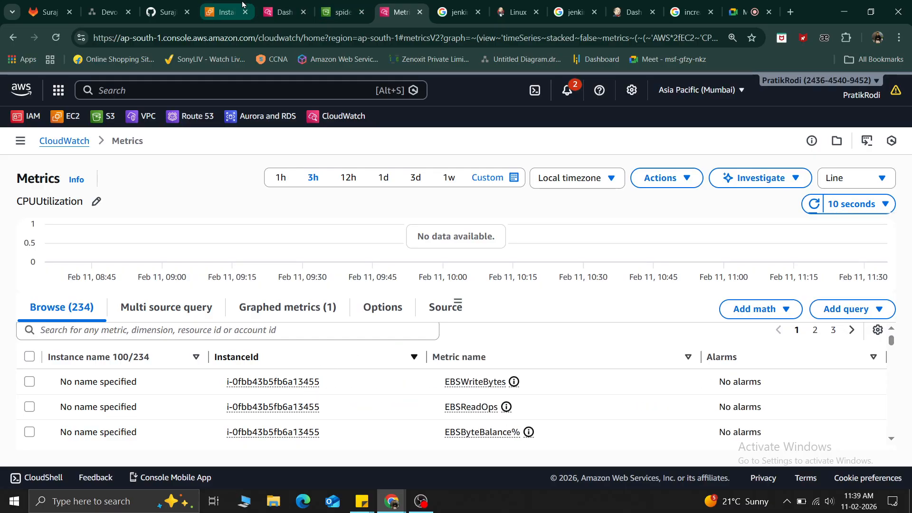
left_click(227, 11)
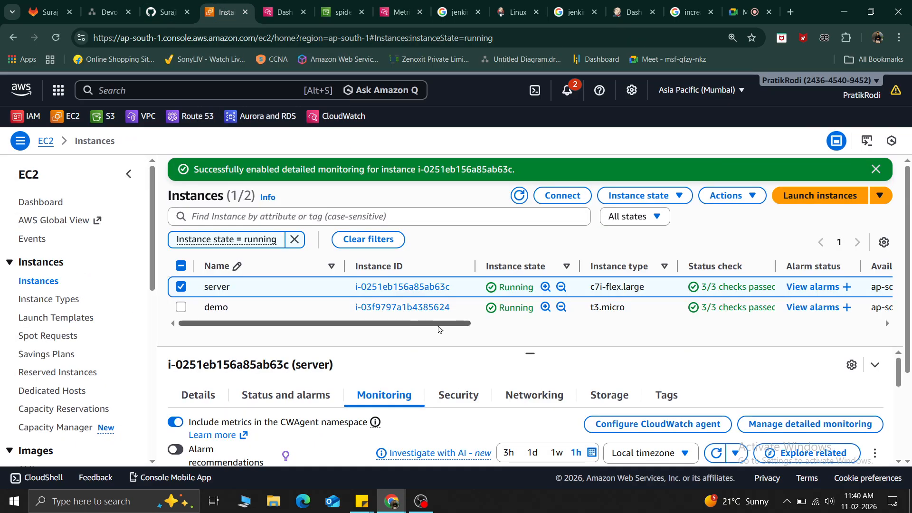
left_click(274, 6)
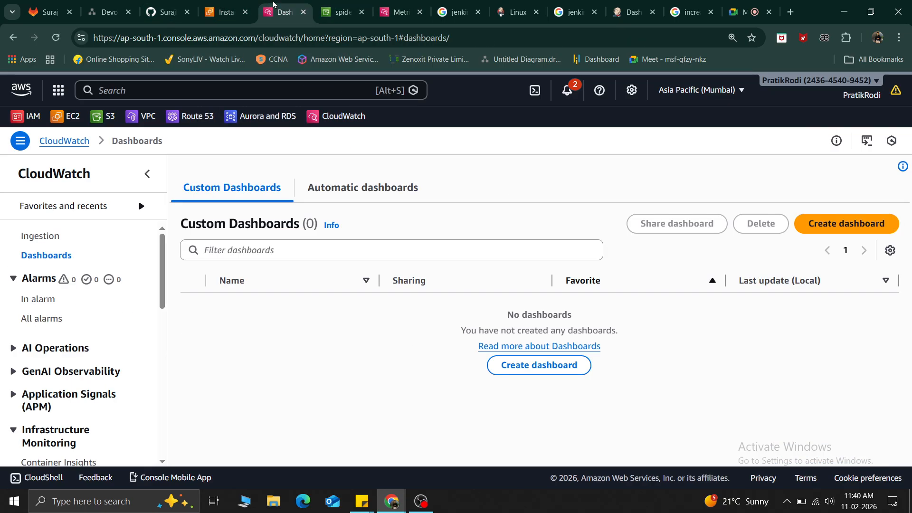
left_click(342, 10)
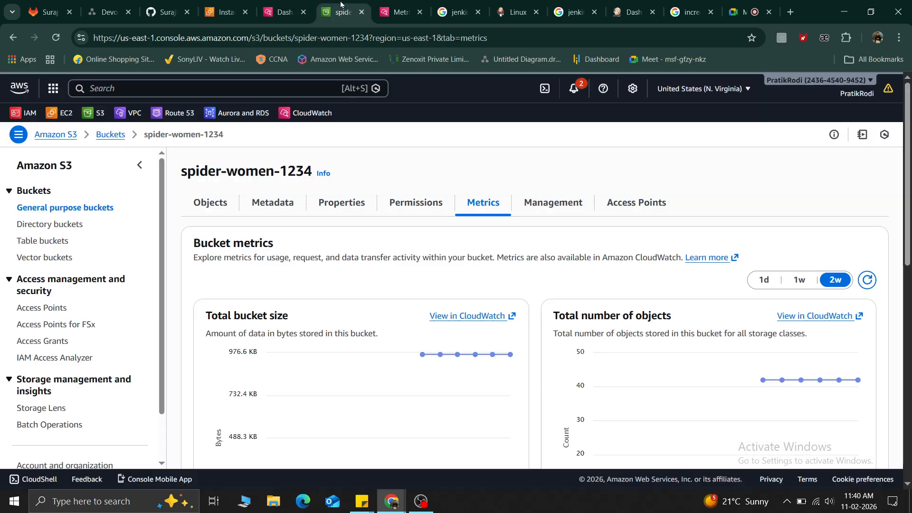
left_click(394, 7)
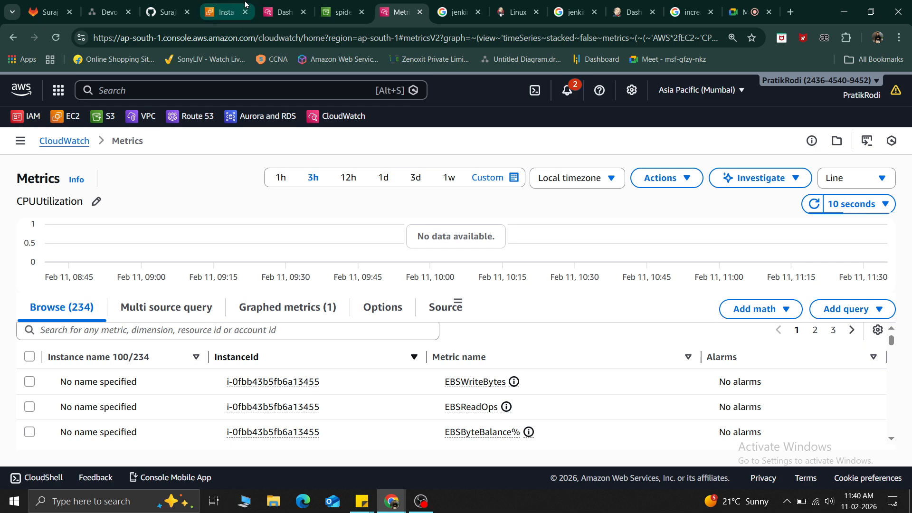
Copy the instance ID of server from the EC2 instances list and filter the CloudWatch per-instance metrics by i-0251eb156a85ab63c.
left_click(226, 4)
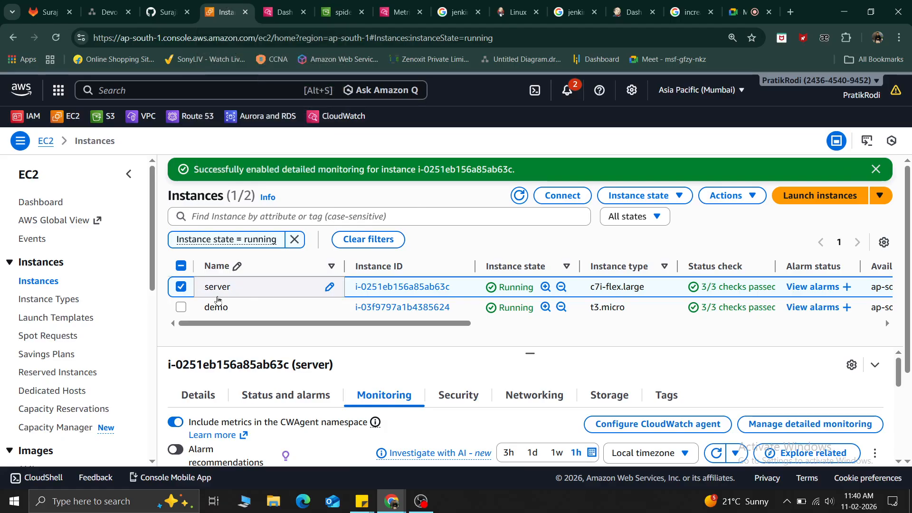
left_click_drag(455, 285, 354, 291)
key("ctrl+c")
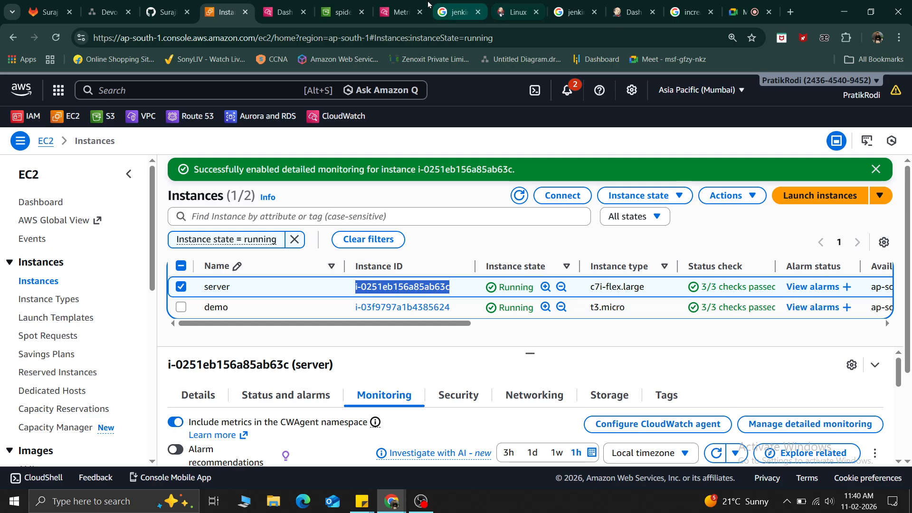
left_click(398, 5)
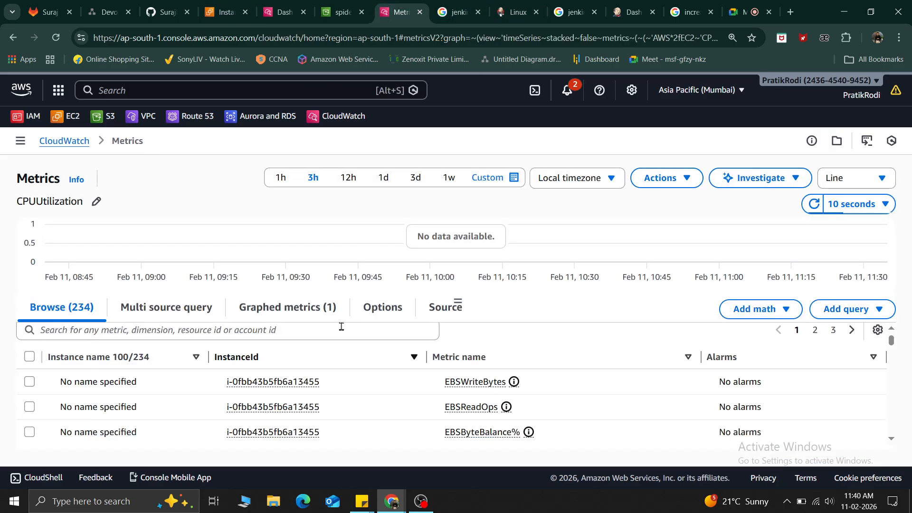
left_click(190, 330)
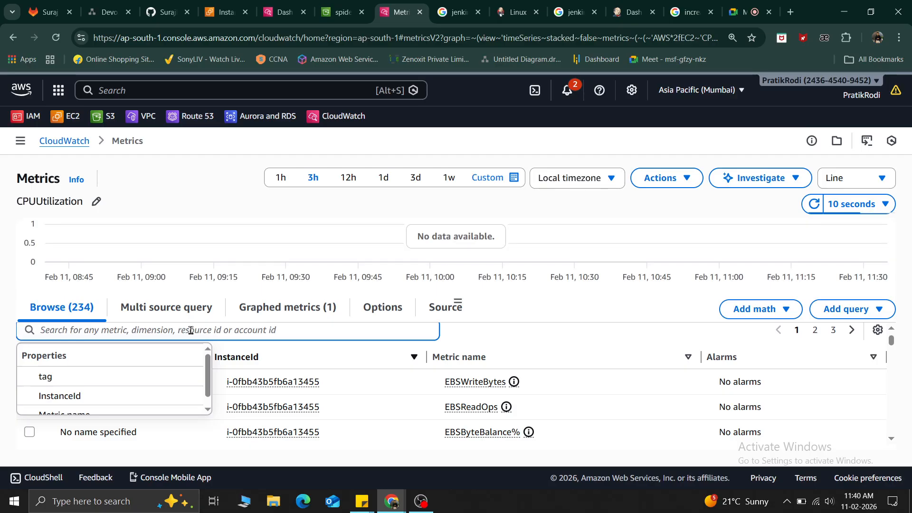
key("ctrl+v")
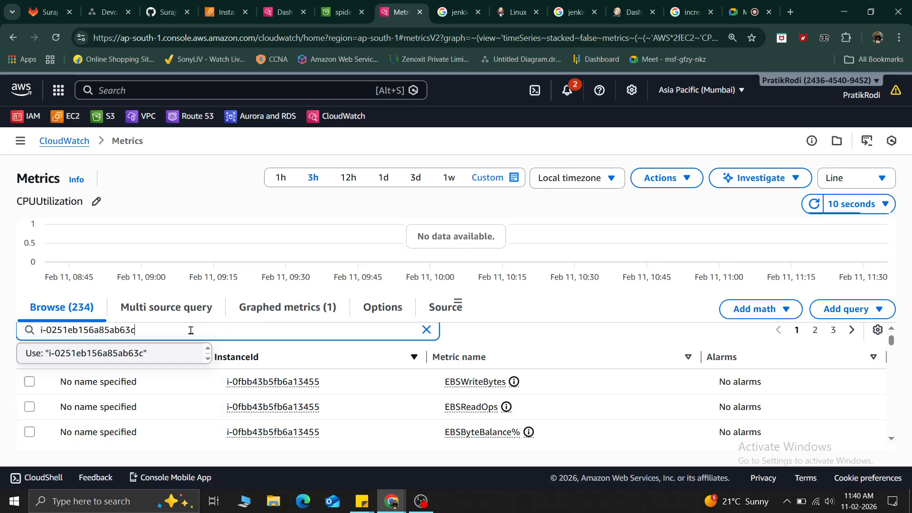
left_click(135, 354)
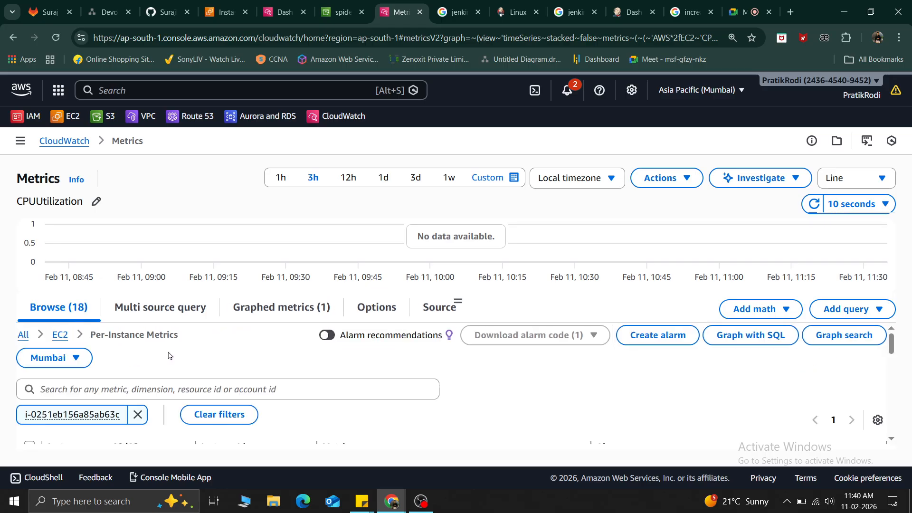
Add the CPUUtilization metric of the server instance to the graph.
scroll(179, 353, "down", 3)
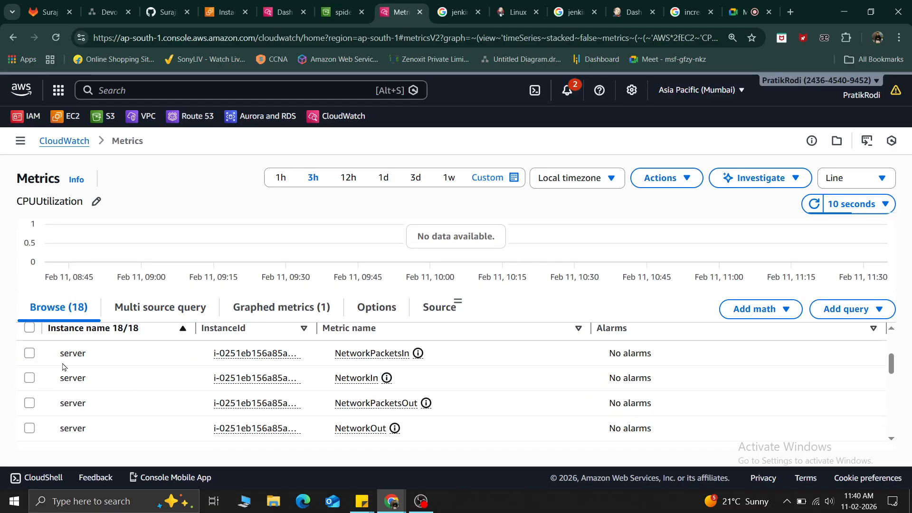
scroll(327, 412, "down", 3)
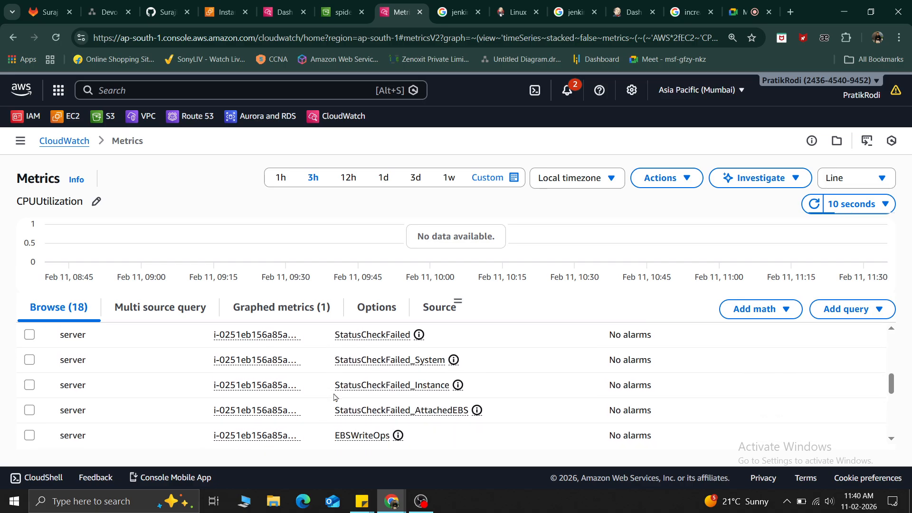
scroll(327, 398, "down", 4)
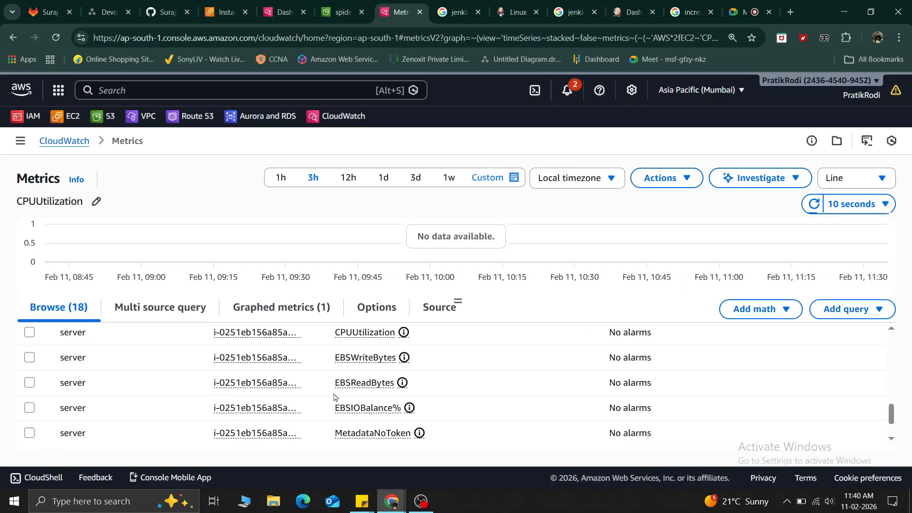
scroll(293, 400, "up", 1)
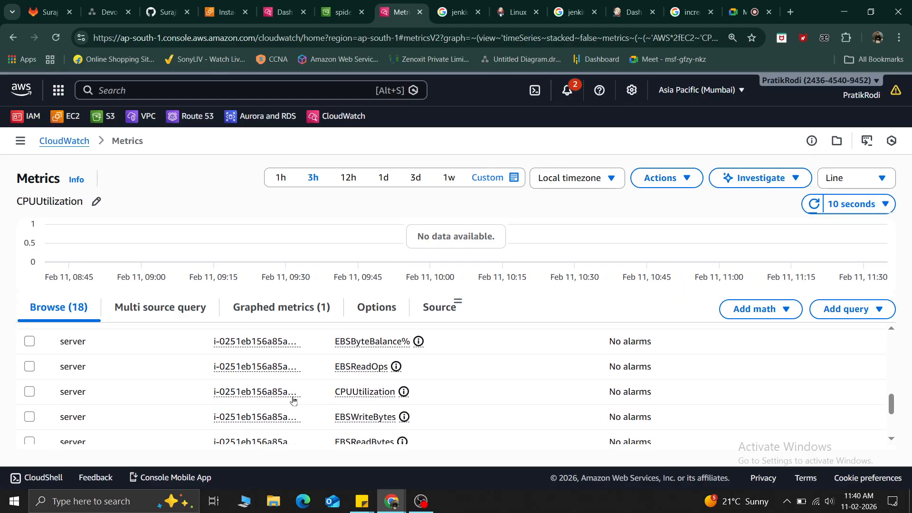
left_click(29, 392)
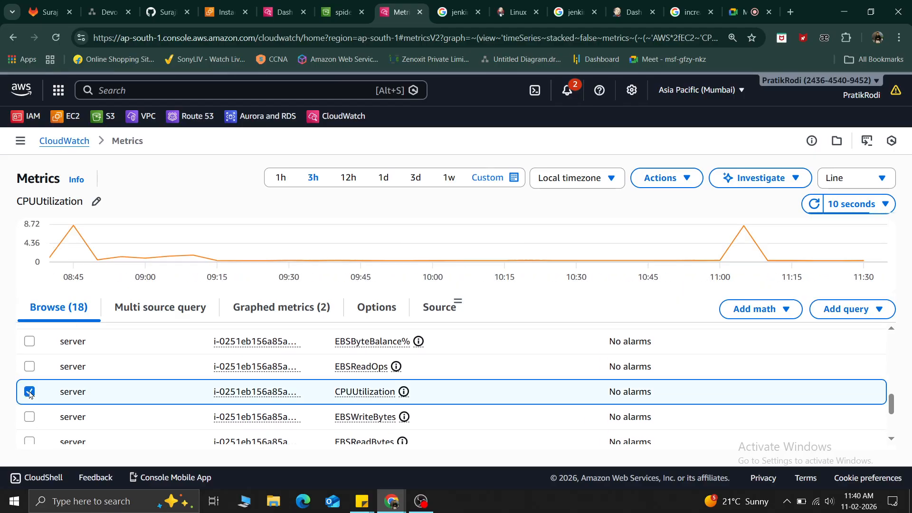
Inspect points along the CPUUtilization line, and display the metrics as a Data table in an enlarged graph area.
mouse_move(60, 240)
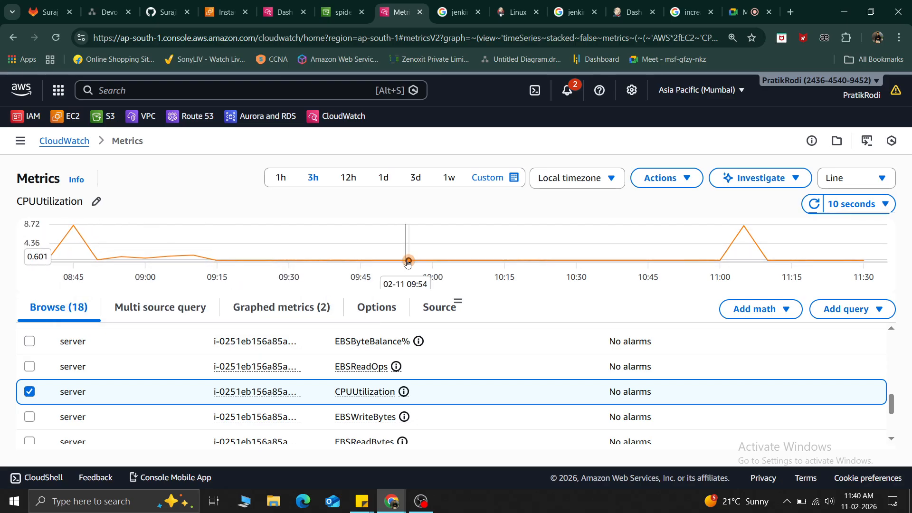
mouse_move(250, 269)
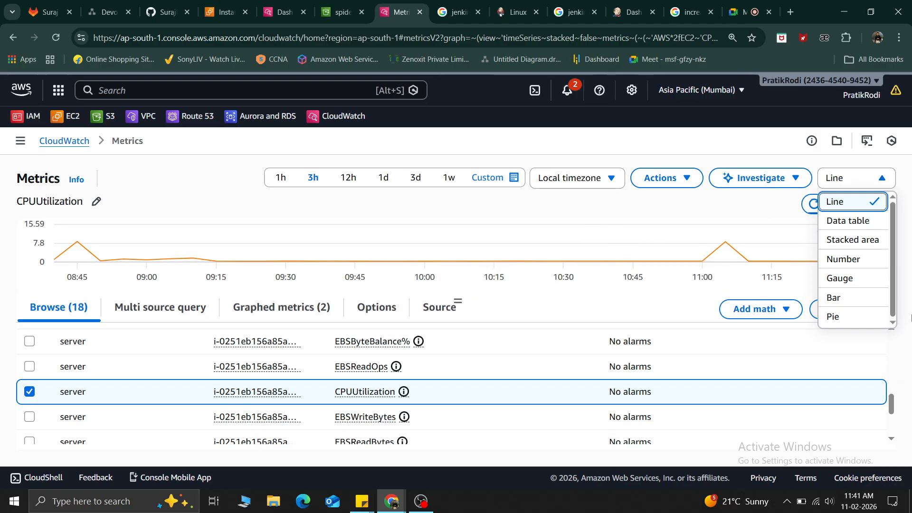
left_click(906, 284)
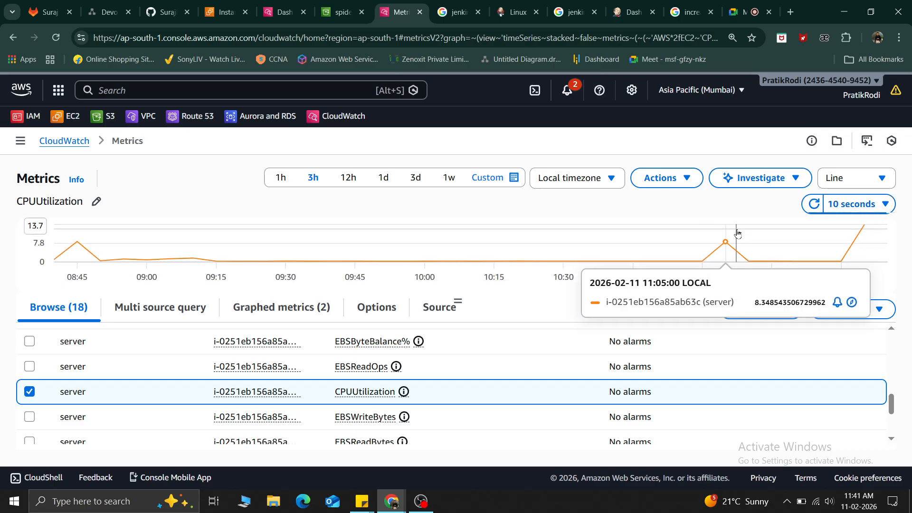
left_click(850, 179)
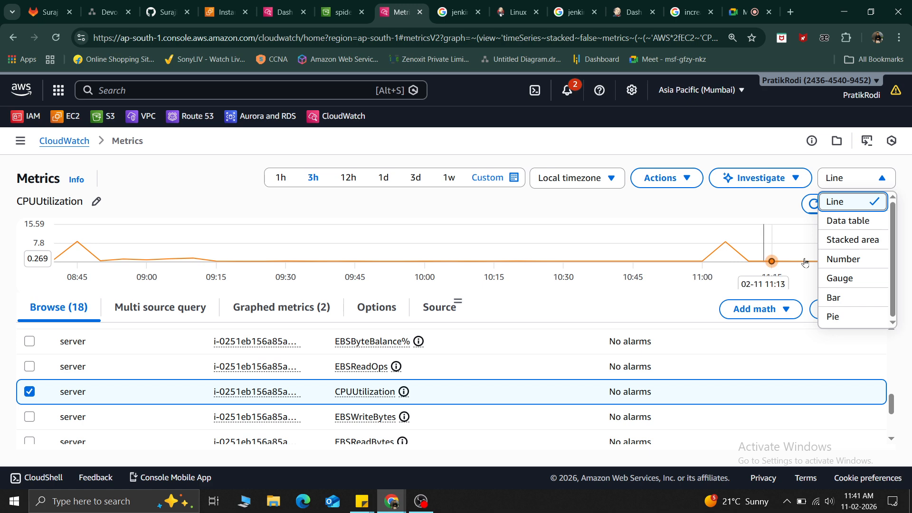
left_click(836, 222)
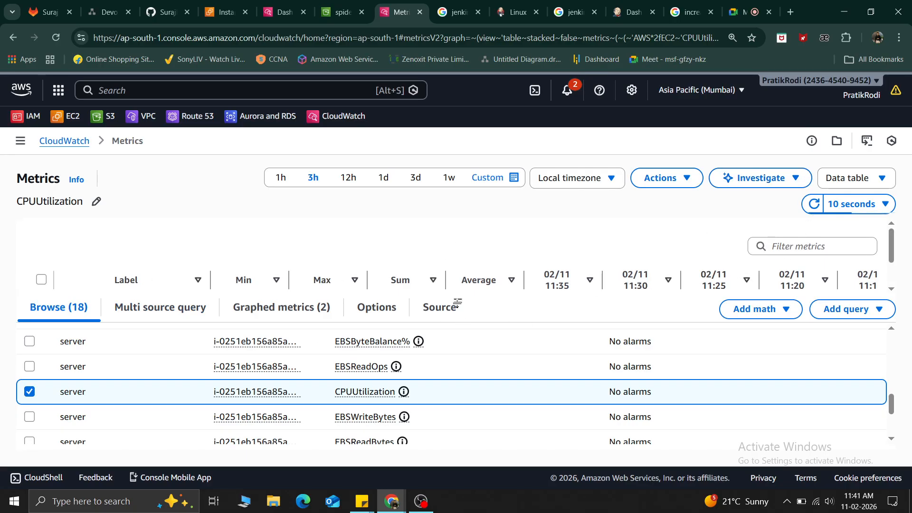
left_click_drag(457, 300, 454, 399)
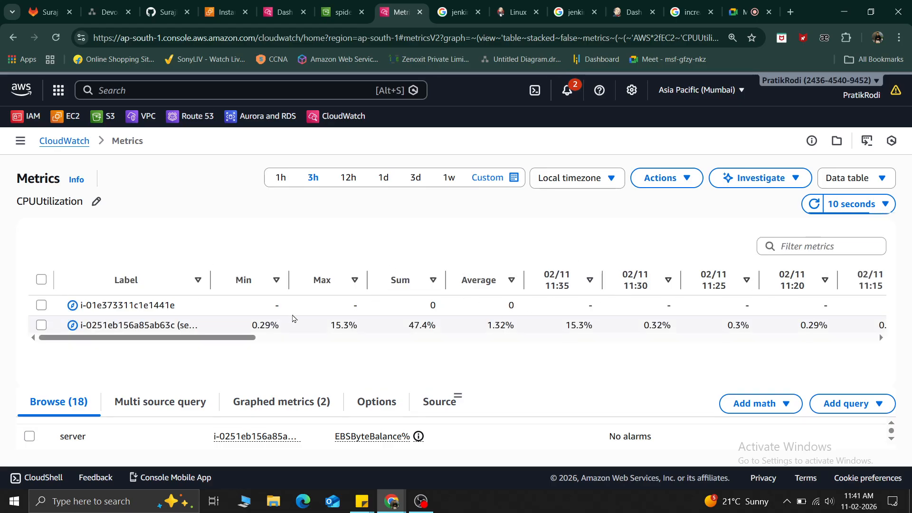
Preview the CPUUtilization graph as a Stacked area and set its display type to Number.
left_click(857, 174)
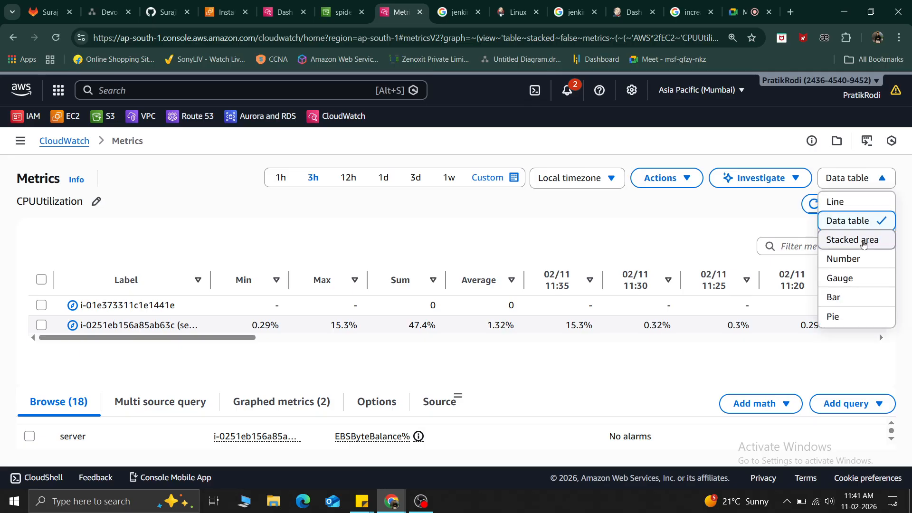
left_click(863, 242)
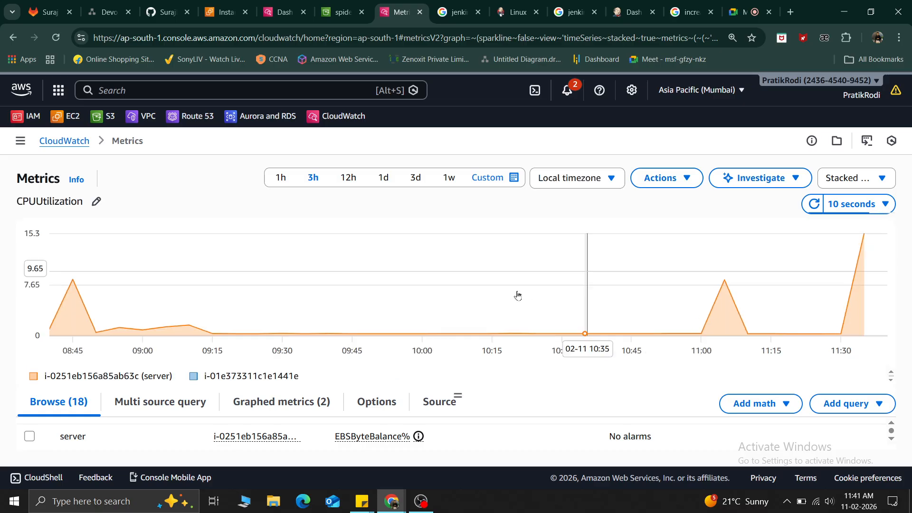
left_click(833, 177)
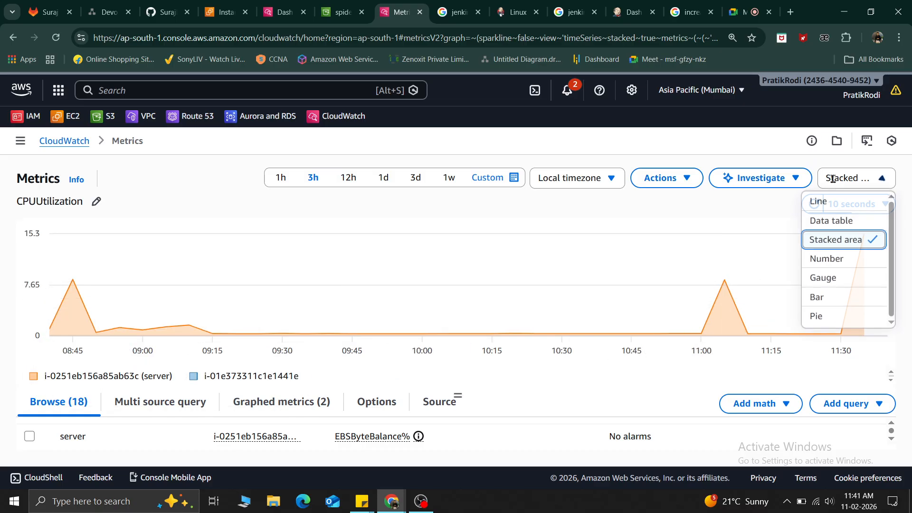
left_click(834, 259)
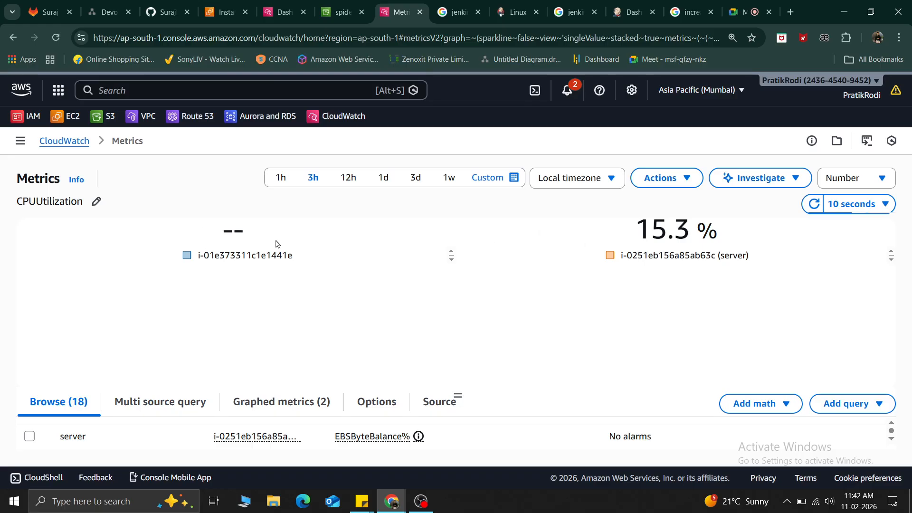
Open and enlarge the list of graphed metrics, and hide the i-01e373311c1e1441e series from the graph.
mouse_move(230, 255)
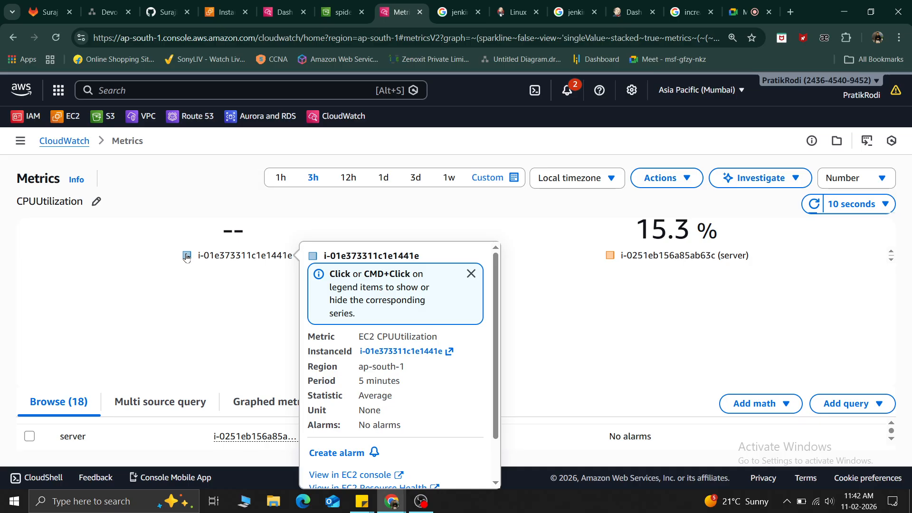
left_click(471, 273)
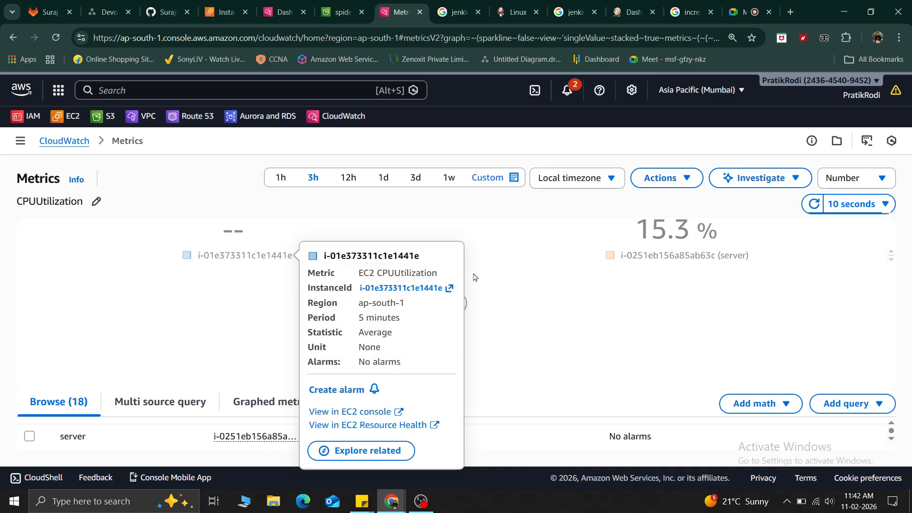
left_click(293, 407)
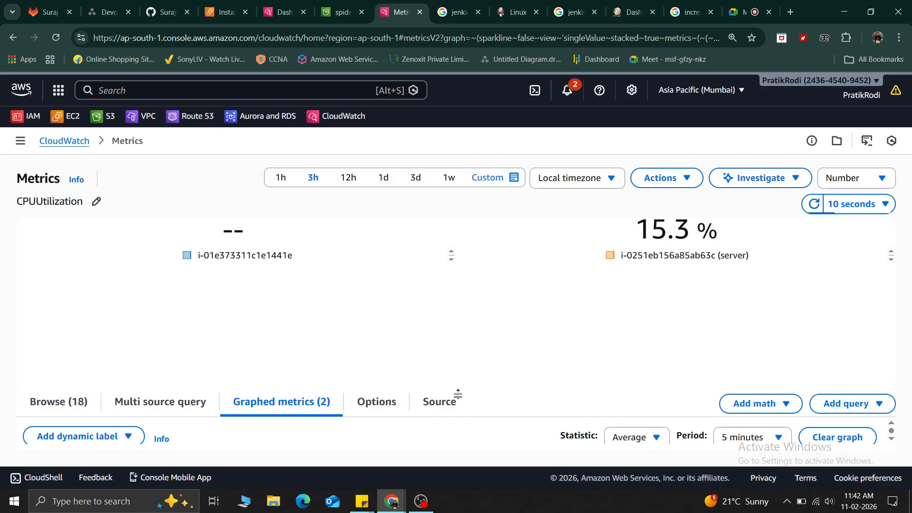
left_click_drag(457, 367, 445, 247)
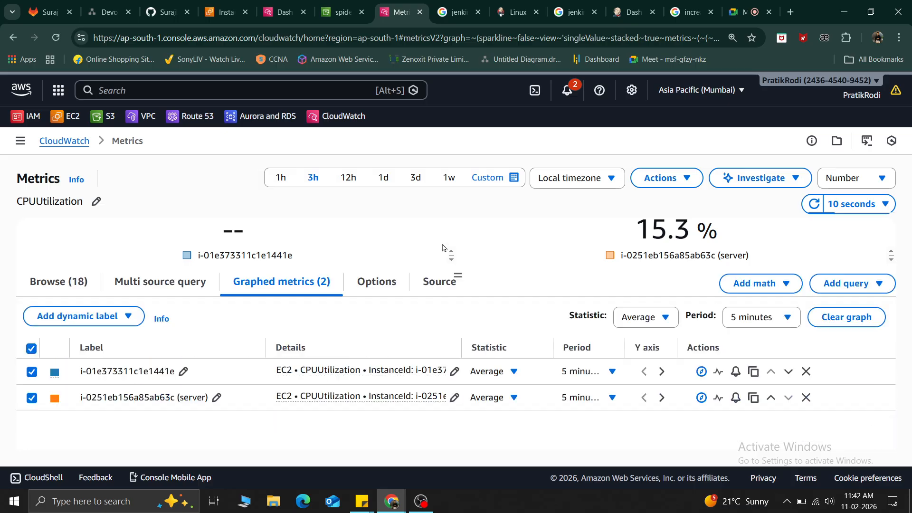
left_click(29, 376)
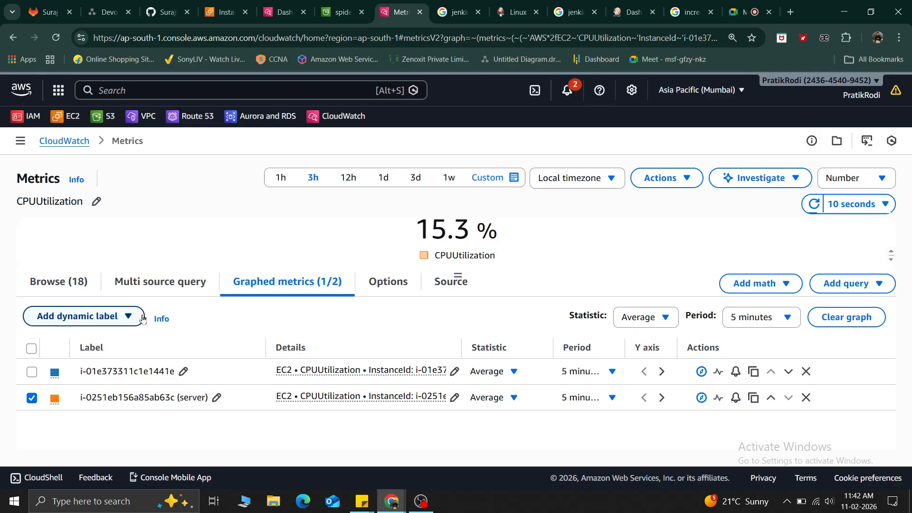
In the EC2 instance list, select only the demo instance and copy its instance ID.
left_click(213, 3)
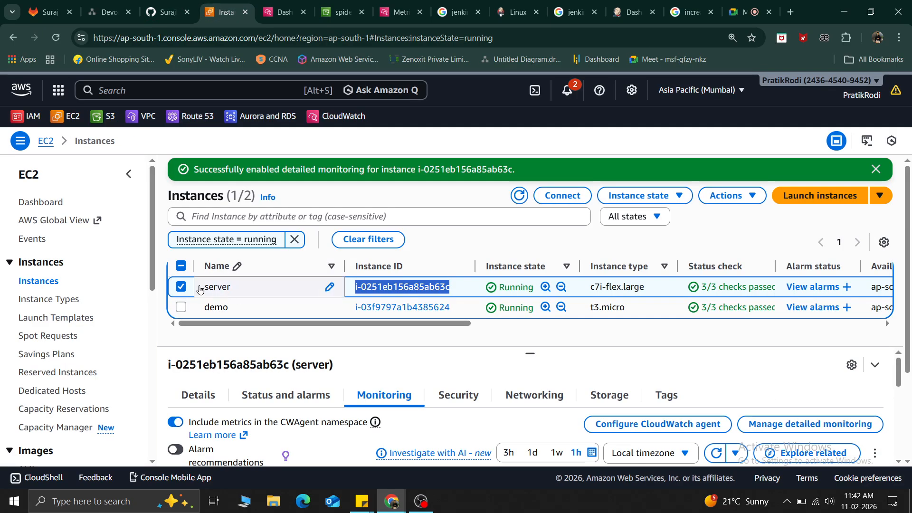
left_click(180, 288)
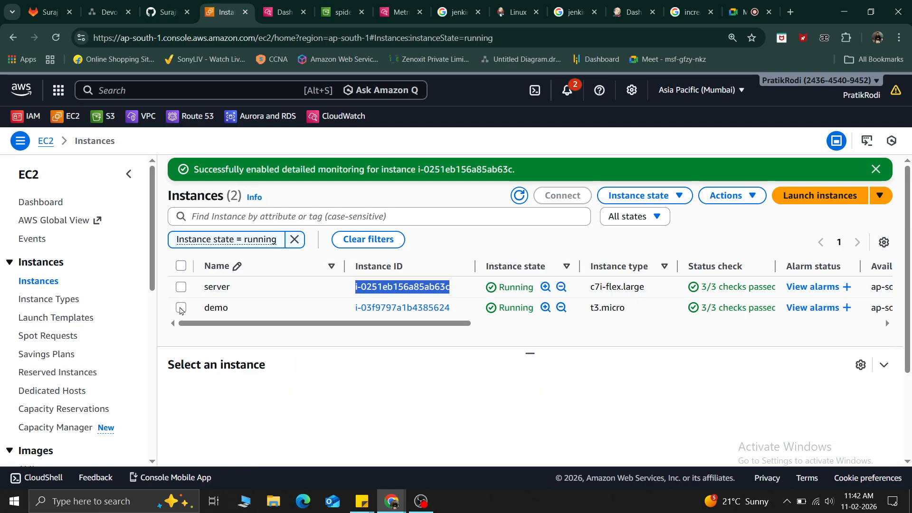
left_click(181, 308)
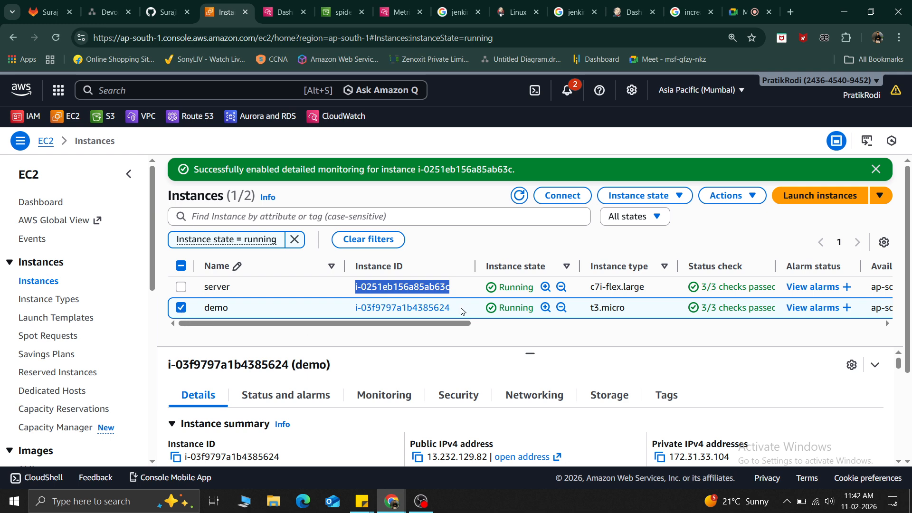
left_click_drag(460, 311, 342, 311)
key("ctrl+c")
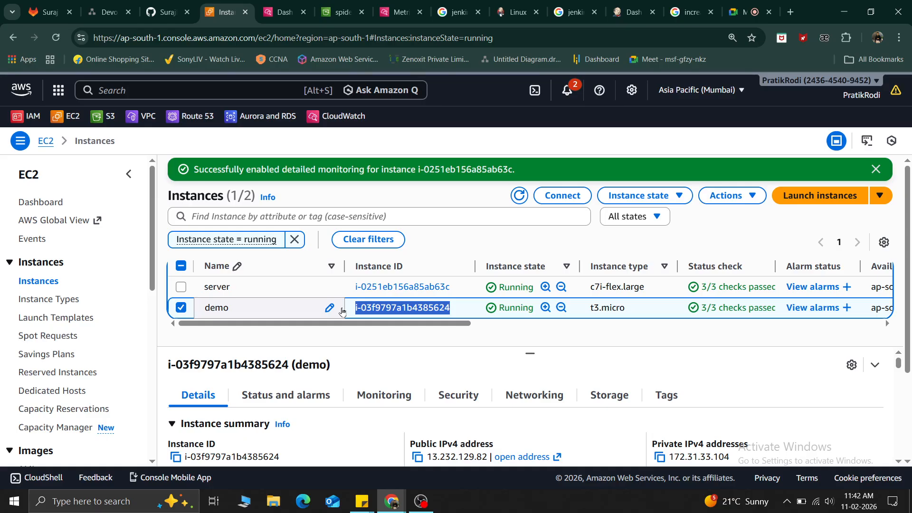
Close the empty CloudWatch Dashboards page and return to the Metrics page.
left_click(284, 12)
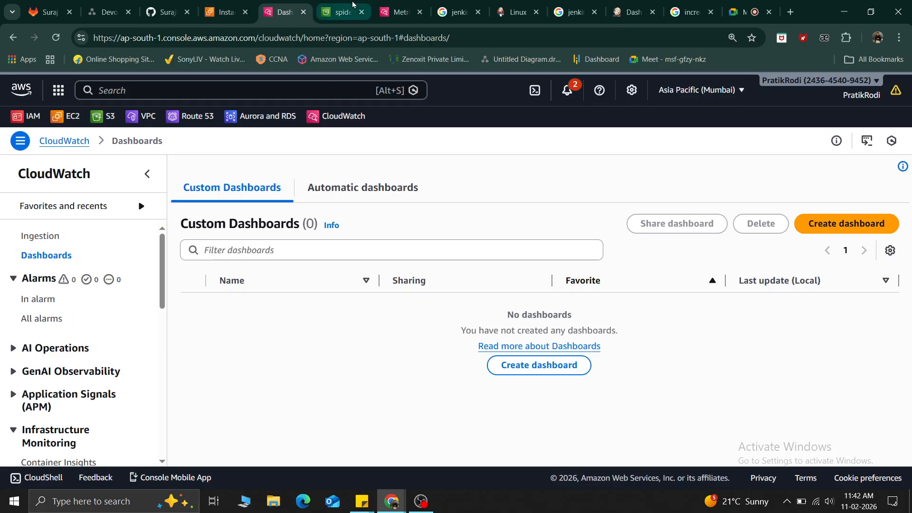
left_click(303, 12)
left_click(328, 13)
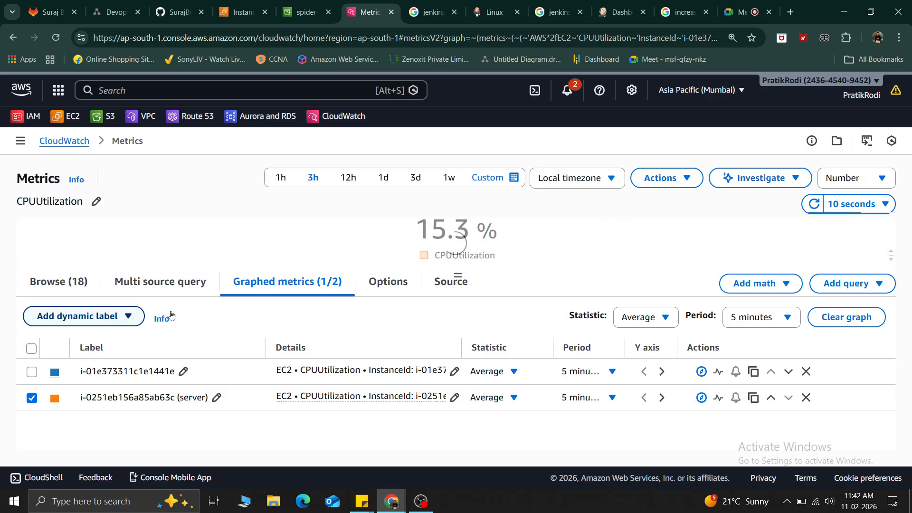
Search the per-instance EC2 metrics for the demo instance's ID, i-03f9797a1b4385624.
left_click(46, 284)
scroll(325, 376, "down", 3)
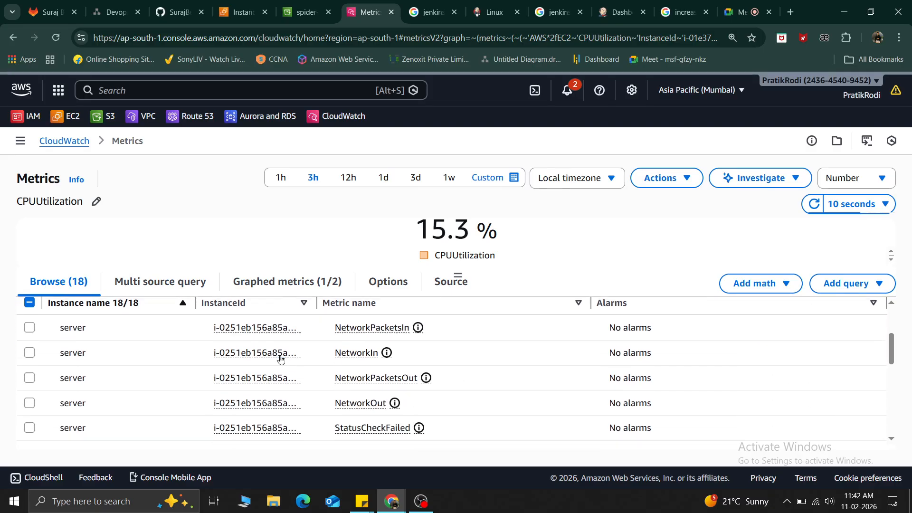
scroll(280, 358, "up", 3)
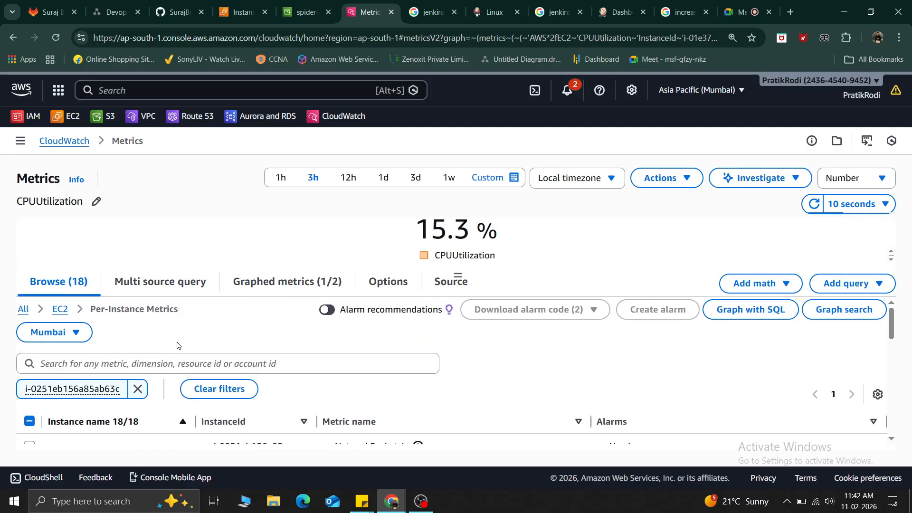
left_click(103, 364)
key("ctrl+v")
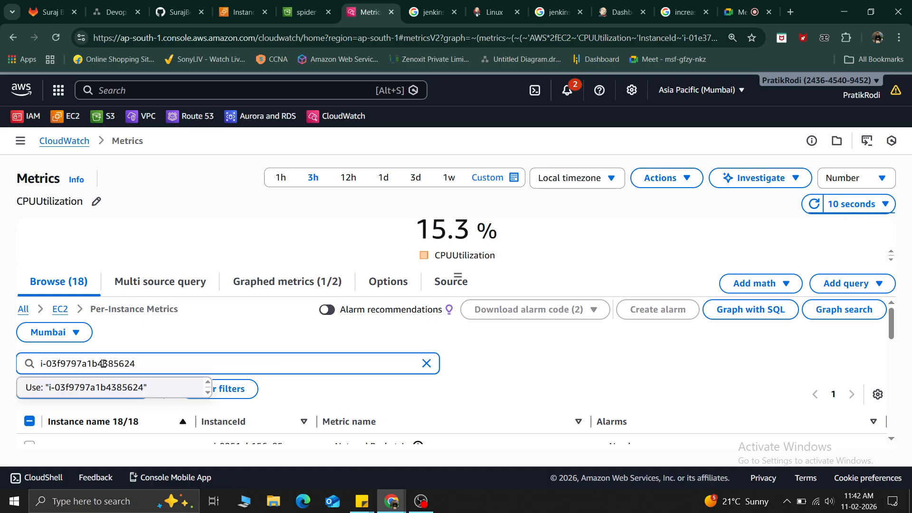
key("Return")
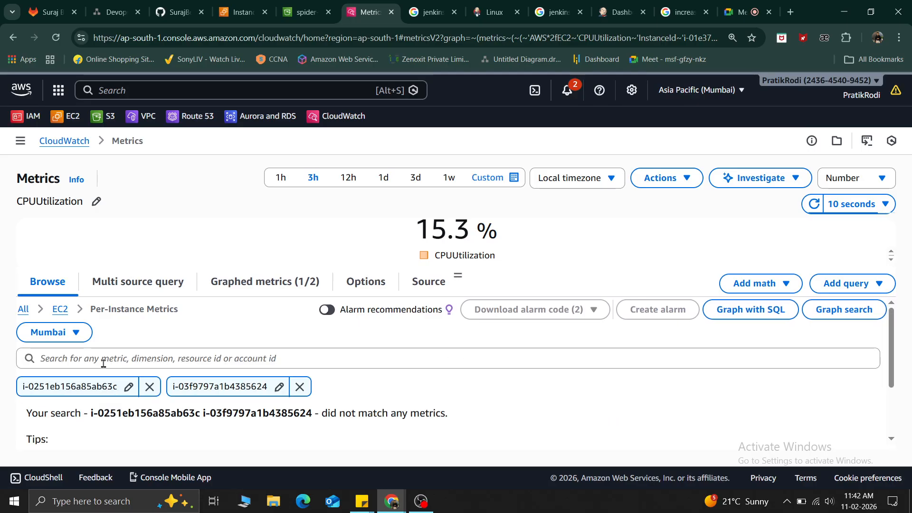
Remove the i-0251eb156a85ab63c filter and add the demo instance's CPUUtilization metric to the graph.
scroll(403, 383, "down", 1)
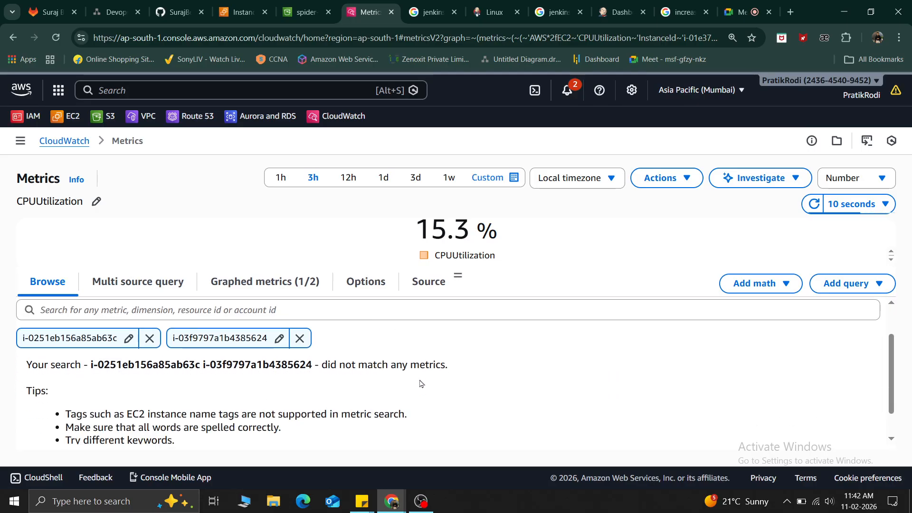
left_click(149, 327)
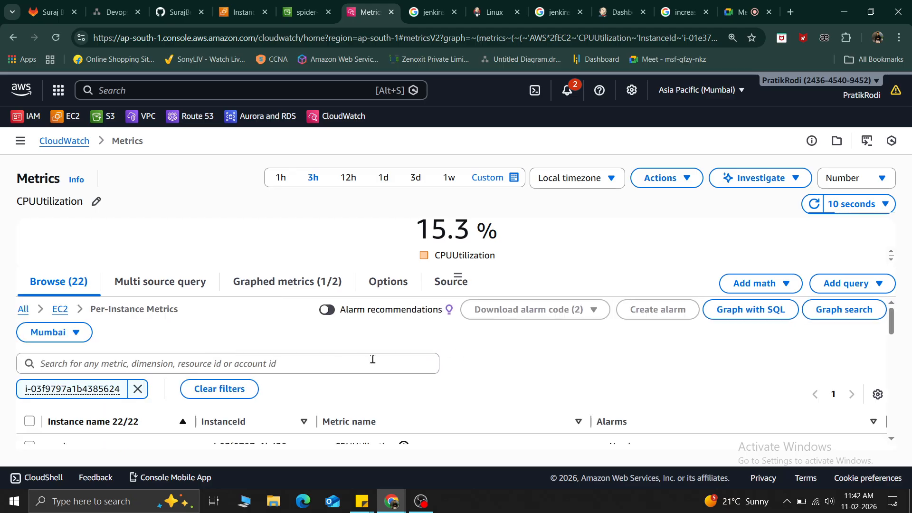
scroll(373, 359, "down", 1)
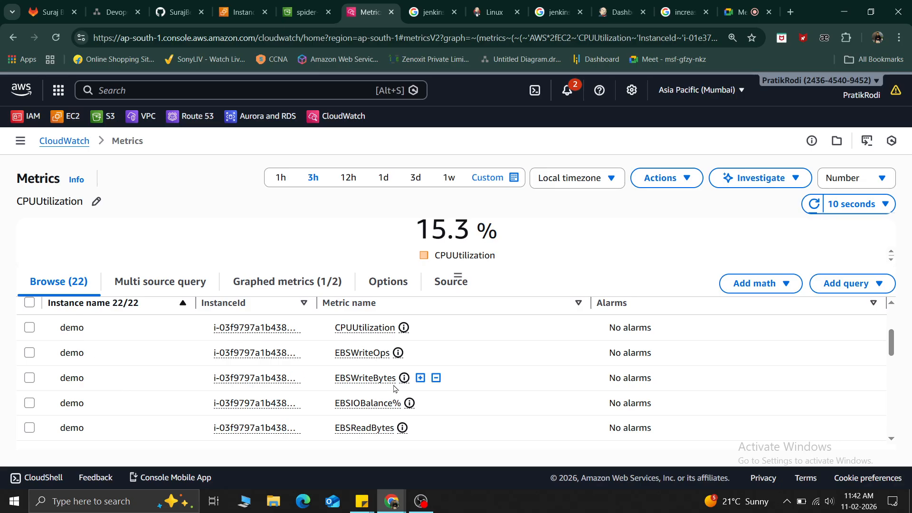
left_click(29, 328)
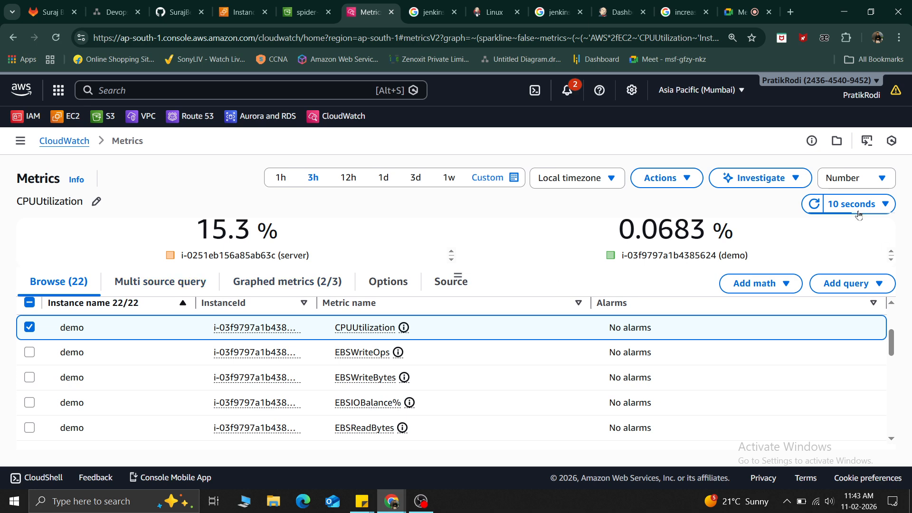
View the actions available for the metrics graph and open the CloudWatch overview in a separate browser tab.
left_click(670, 184)
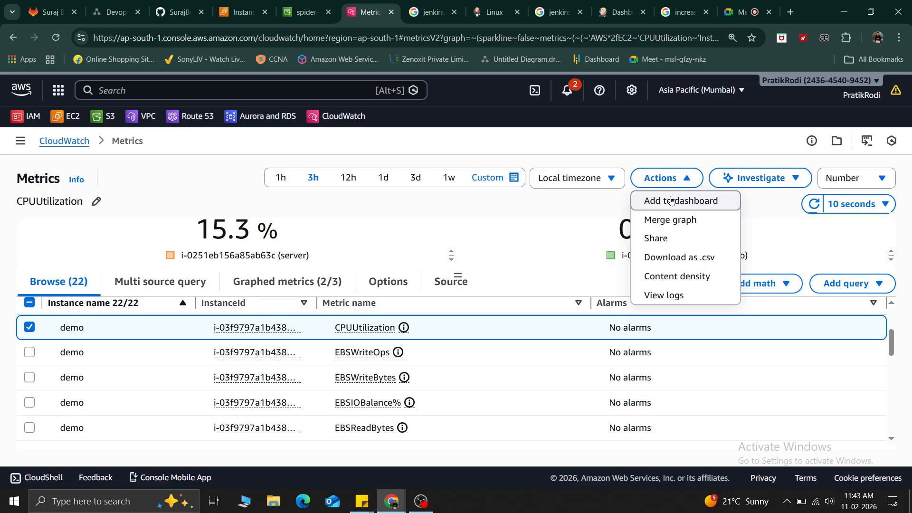
right_click(58, 141)
left_click(96, 154)
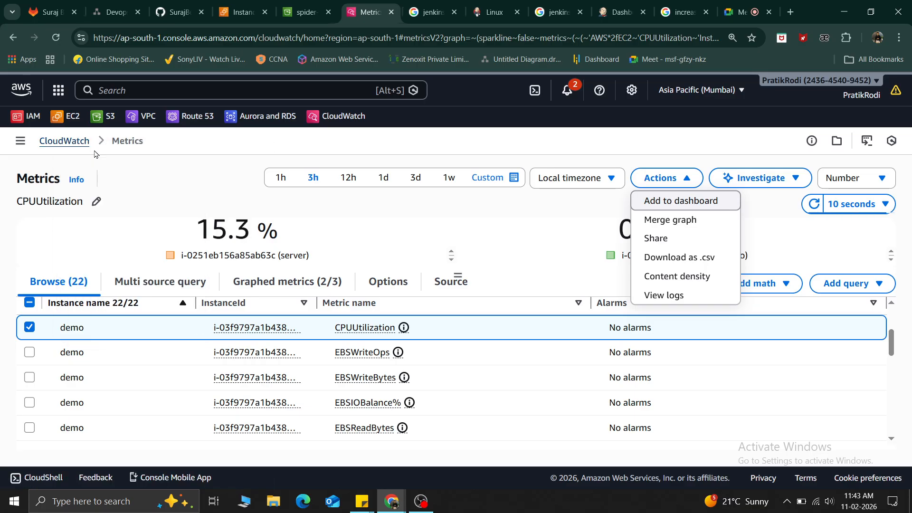
left_click(384, 6)
left_click(343, 10)
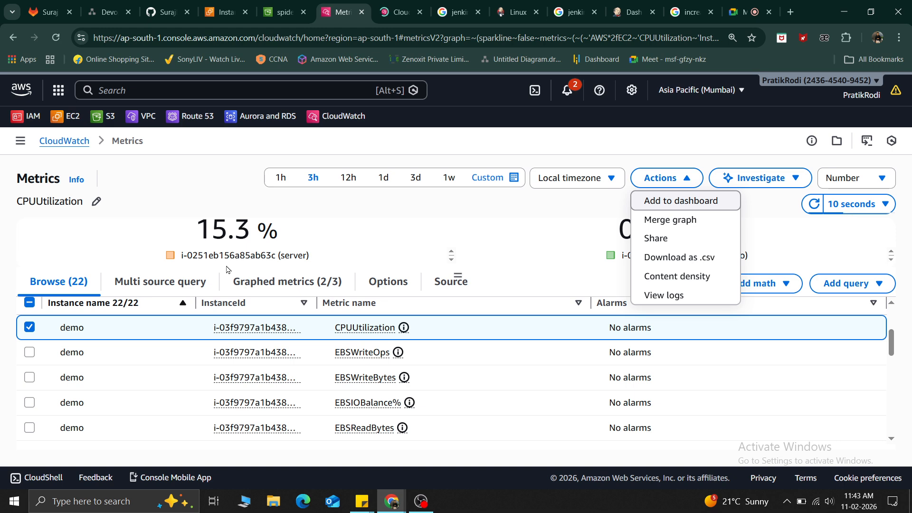
key("ctrl+Tab")
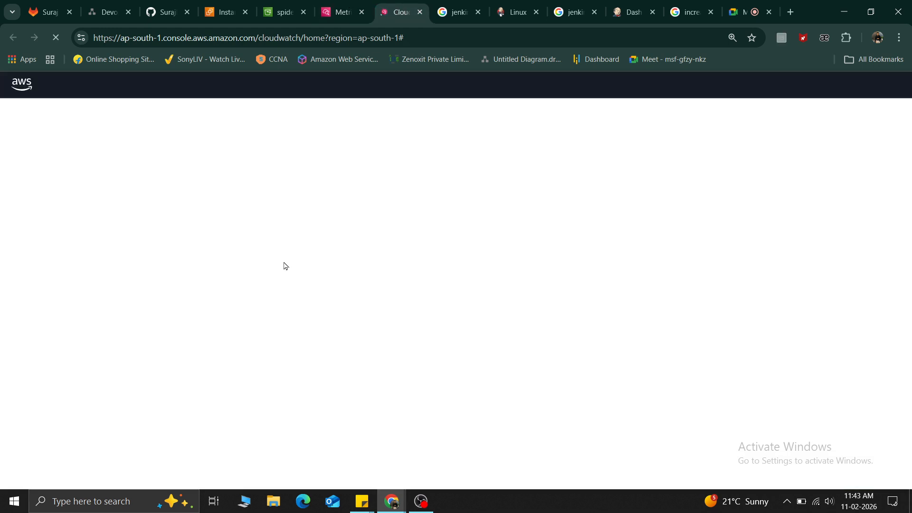
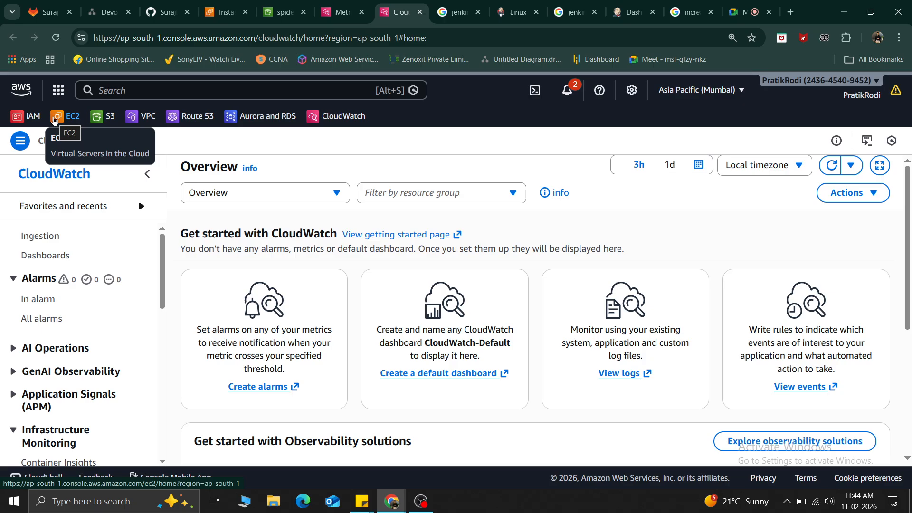
left_click(343, 12)
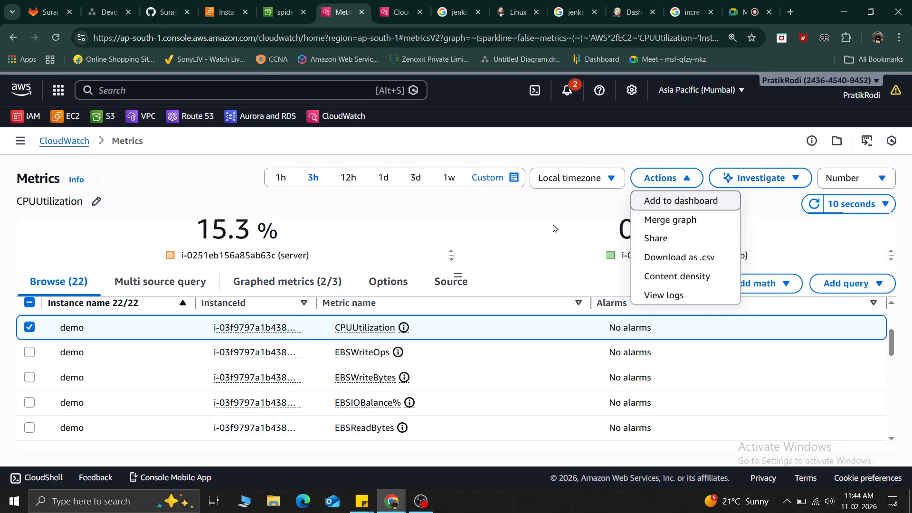
left_click(400, 5)
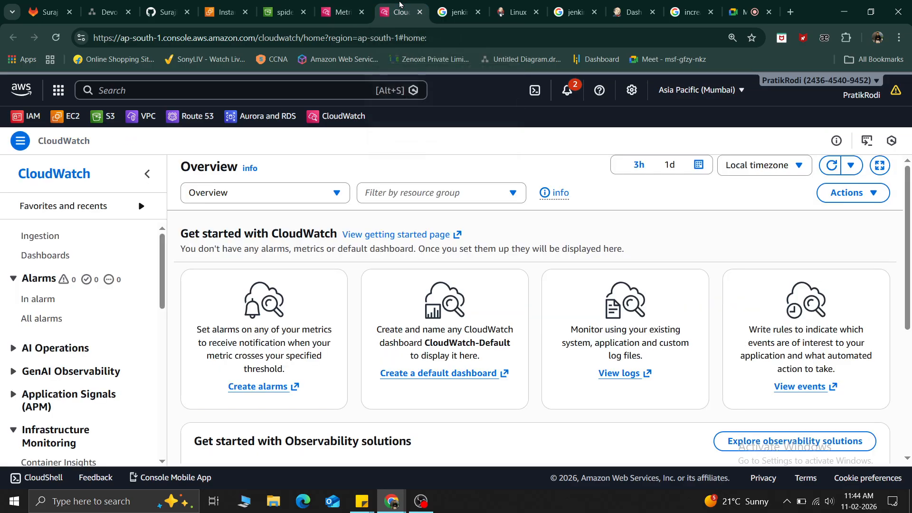
Create a custom CloudWatch dashboard named Demo.
left_click(49, 256)
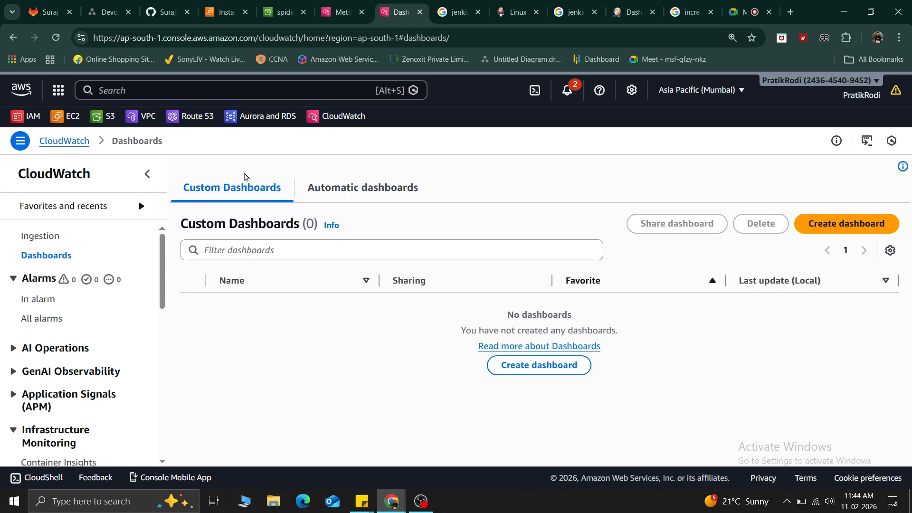
left_click(824, 224)
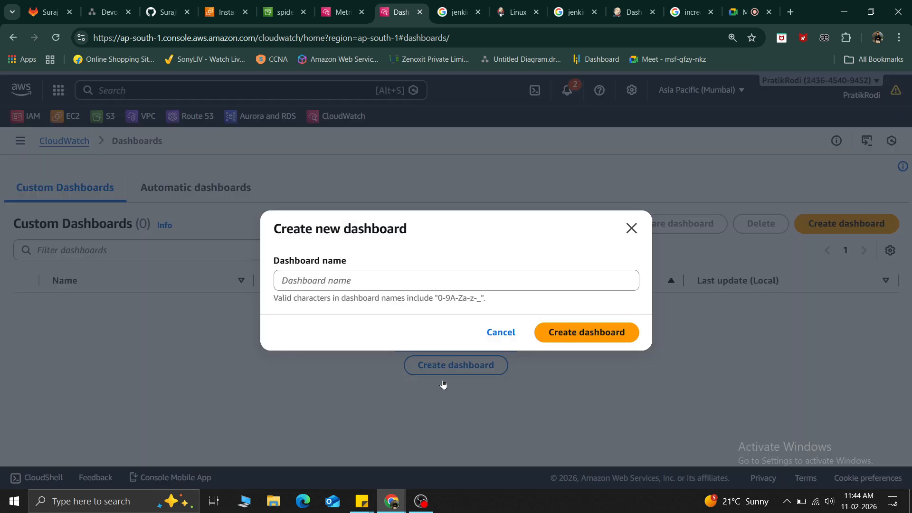
left_click(288, 279)
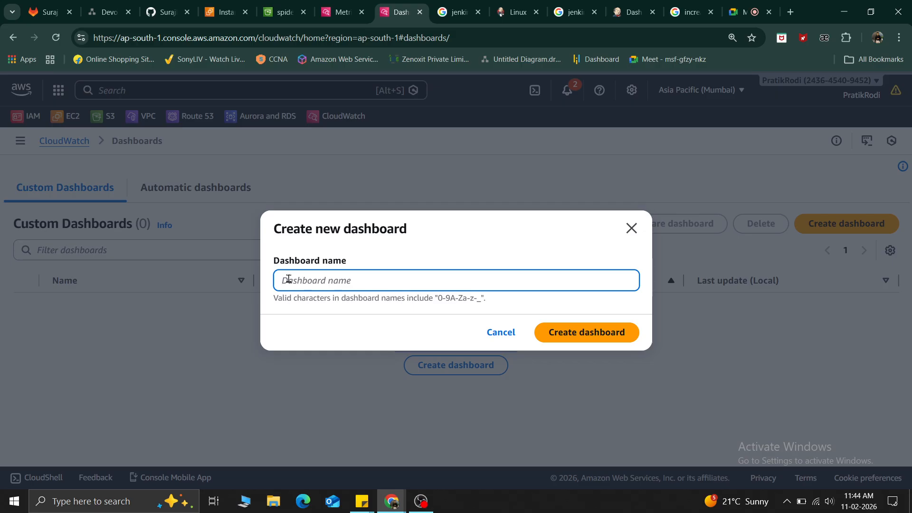
type("hel")
key("BackSpace")
type("Demo")
left_click(585, 332)
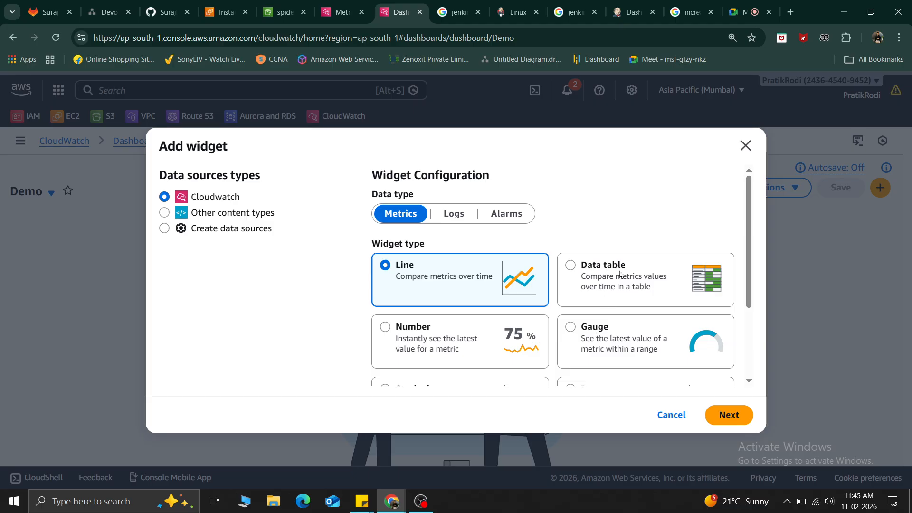
Compare the display types offered on the Metrics page with the widget types of the Demo dashboard.
left_click(340, 6)
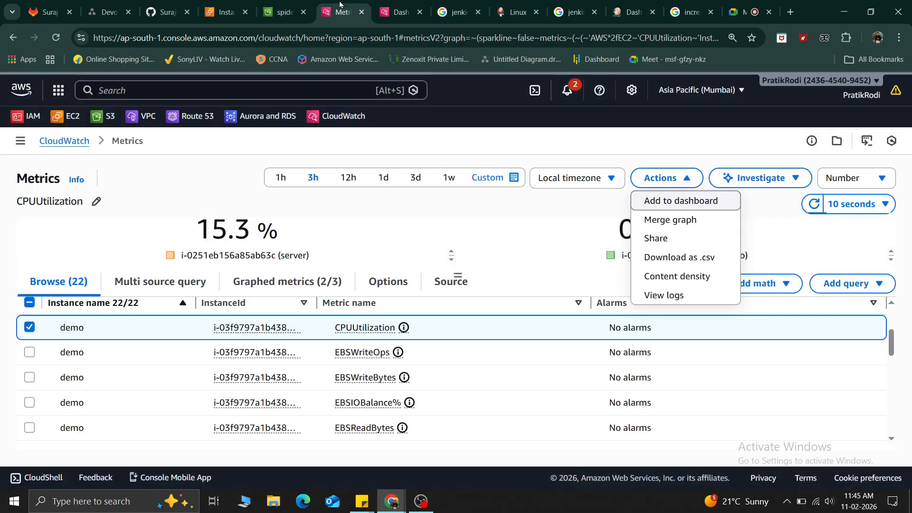
left_click(847, 179)
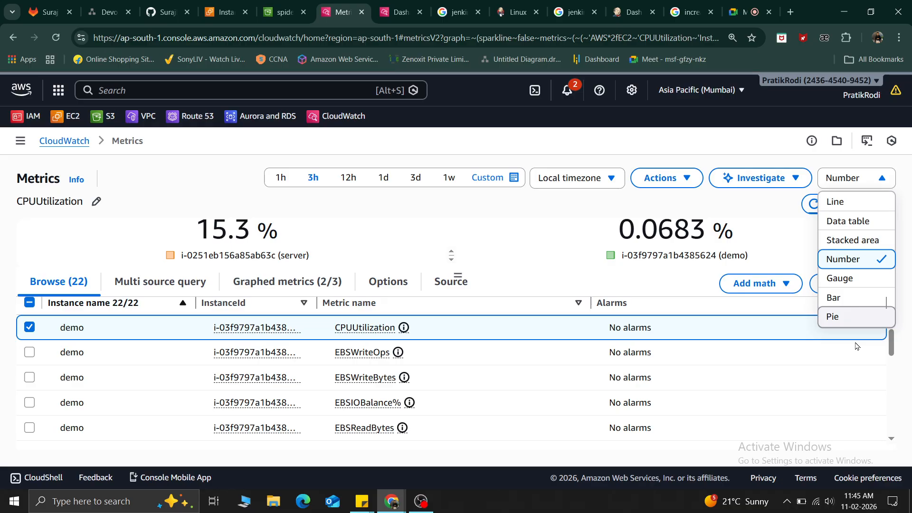
left_click(386, 7)
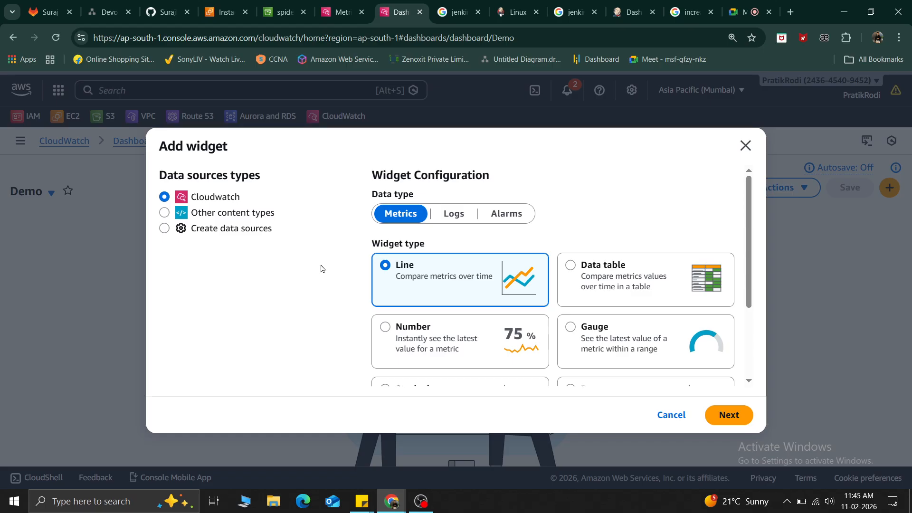
Continue with a Line metrics widget for the Demo dashboard and open the S3 Storage Metrics list.
scroll(441, 280, "down", 1)
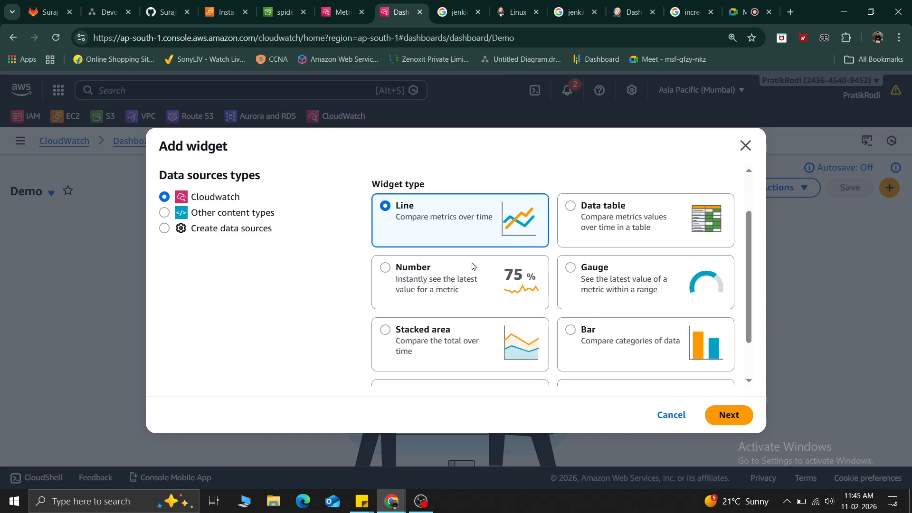
left_click(737, 418)
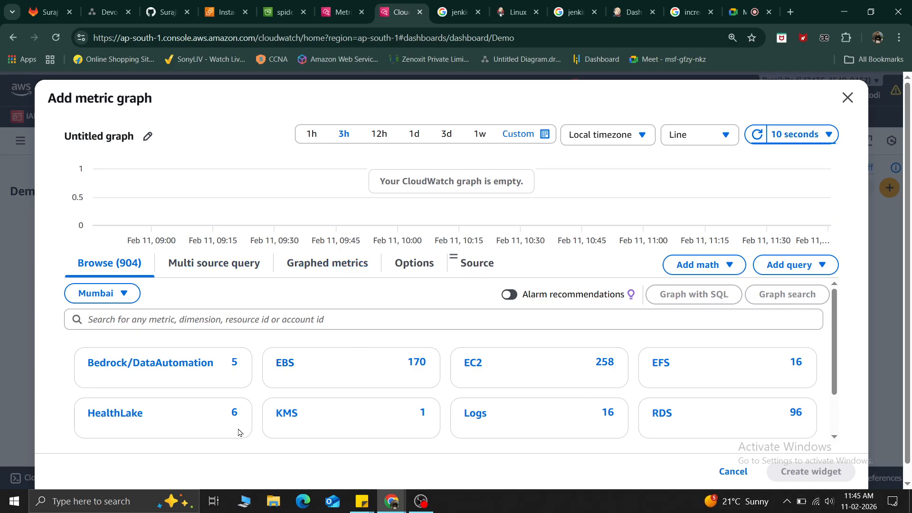
scroll(714, 380, "down", 1)
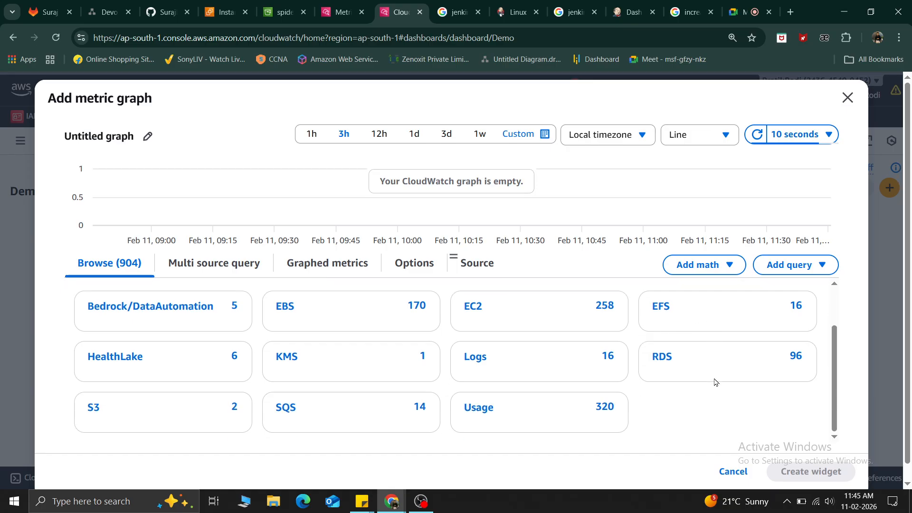
left_click(93, 408)
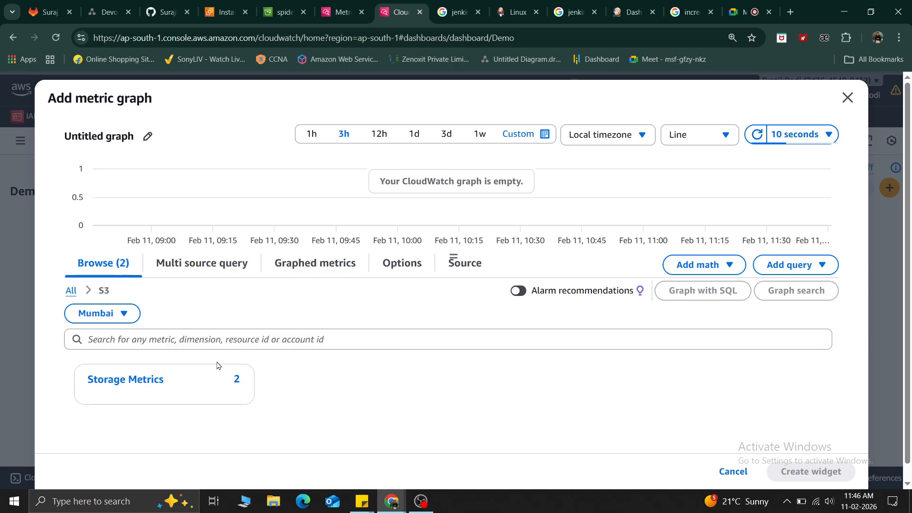
left_click(133, 380)
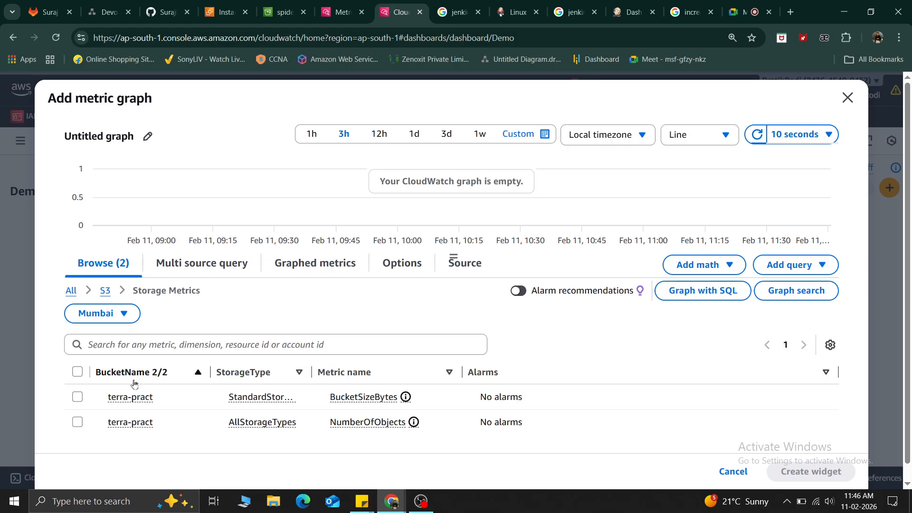
scroll(312, 413, "down", 1)
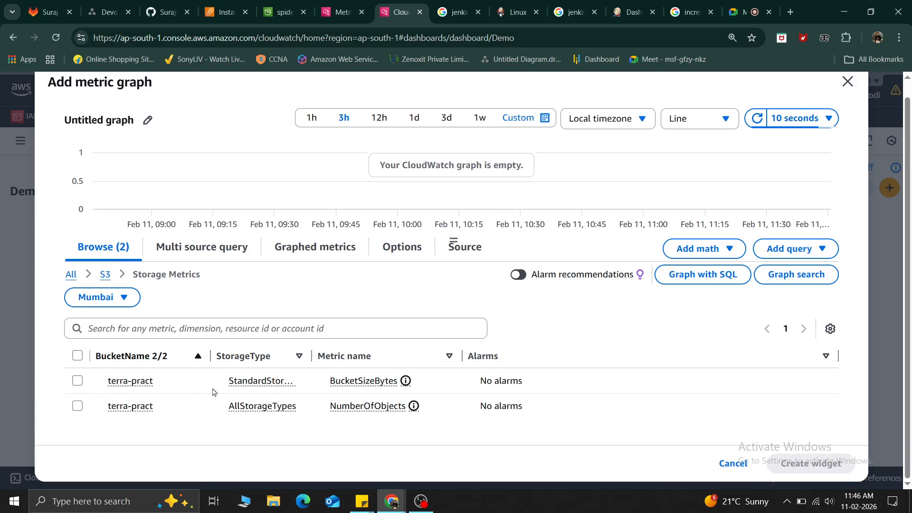
mouse_move(359, 411)
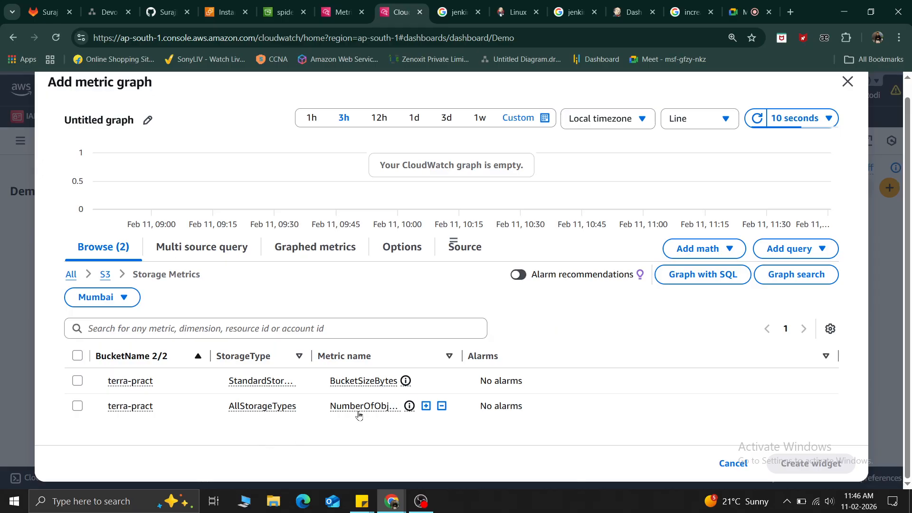
Select the terra-pract bucket's NumberOfObjects metric, preview it as Gauge and Bar, and create it as a Number widget.
left_click(78, 406)
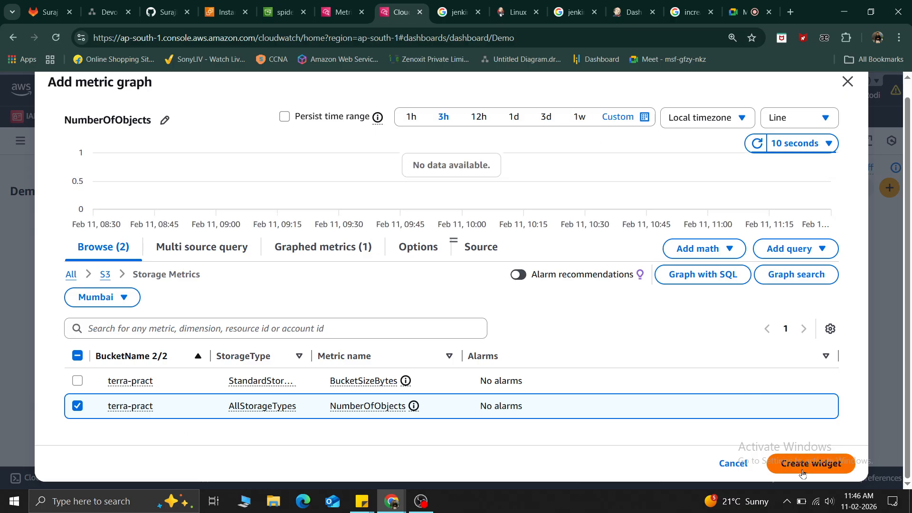
left_click(790, 121)
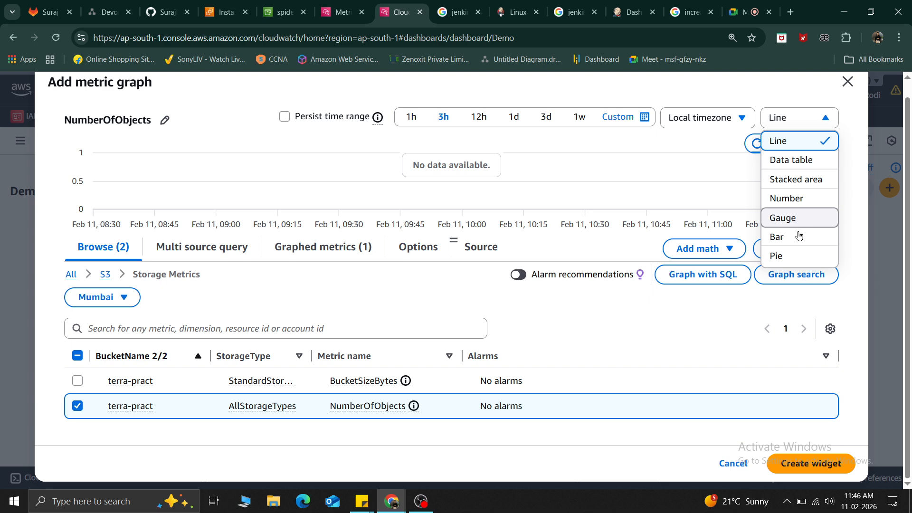
left_click(797, 217)
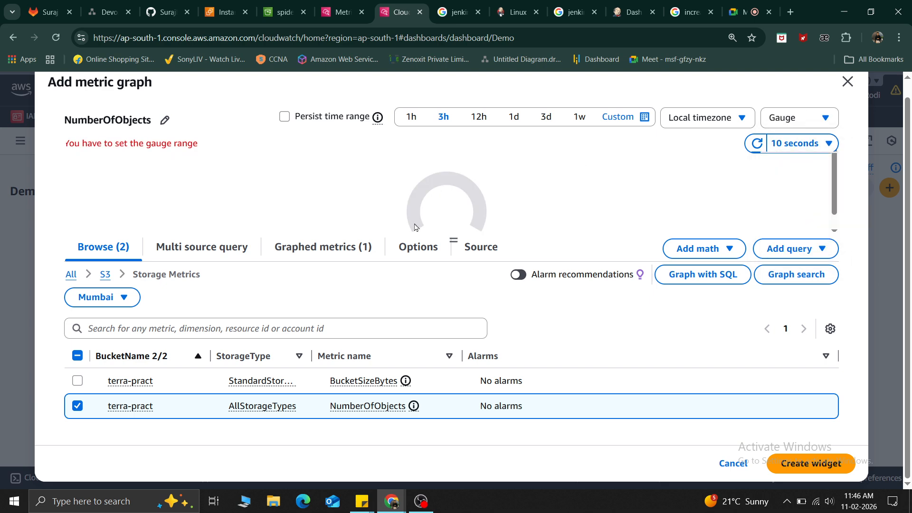
left_click(795, 118)
left_click(777, 237)
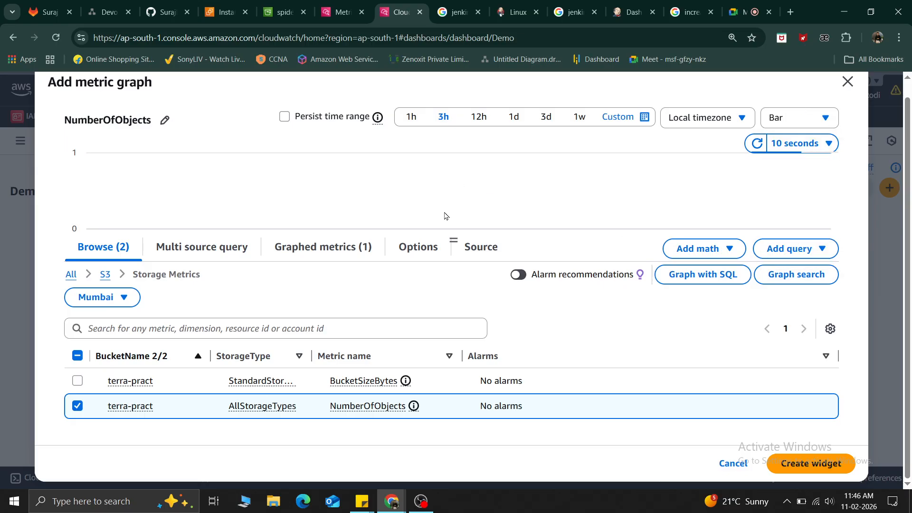
left_click(796, 118)
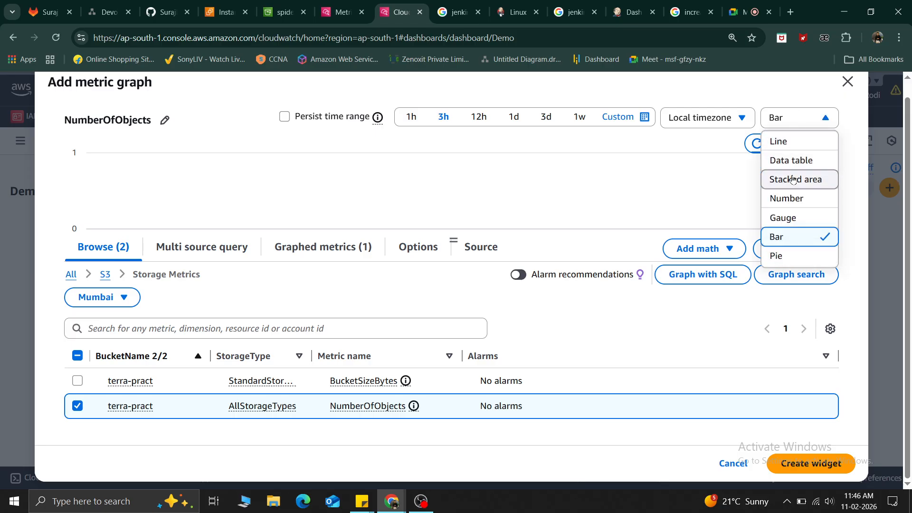
left_click(801, 200)
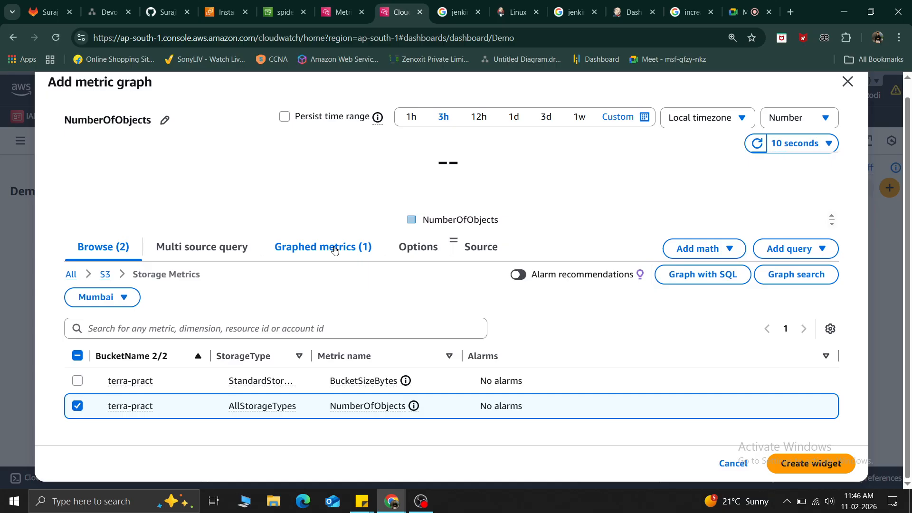
left_click(812, 464)
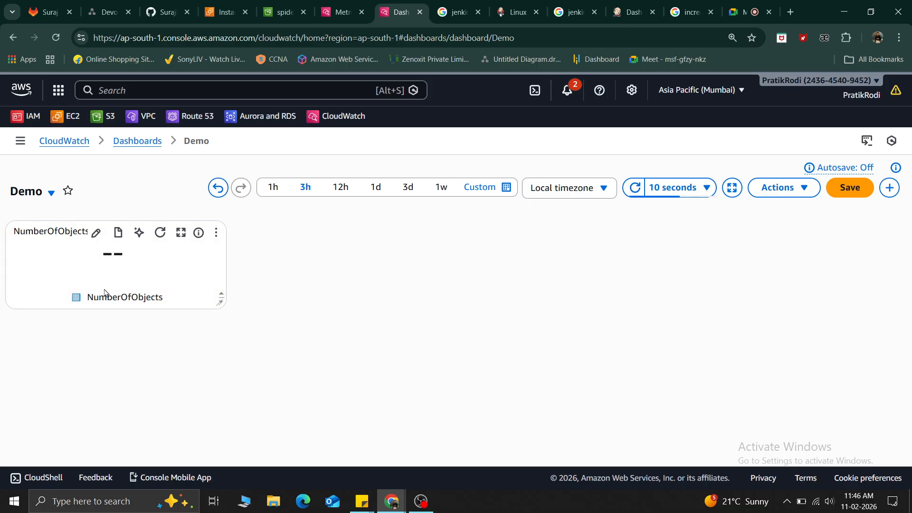
Start adding the CPUUtilization graph from the Metrics page to a dashboard and choose Demo as the target dashboard.
left_click(330, 5)
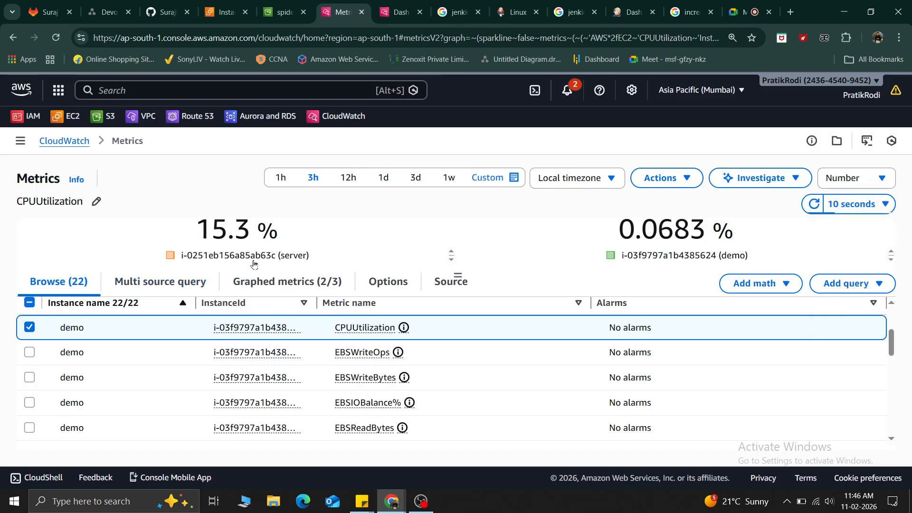
mouse_move(254, 264)
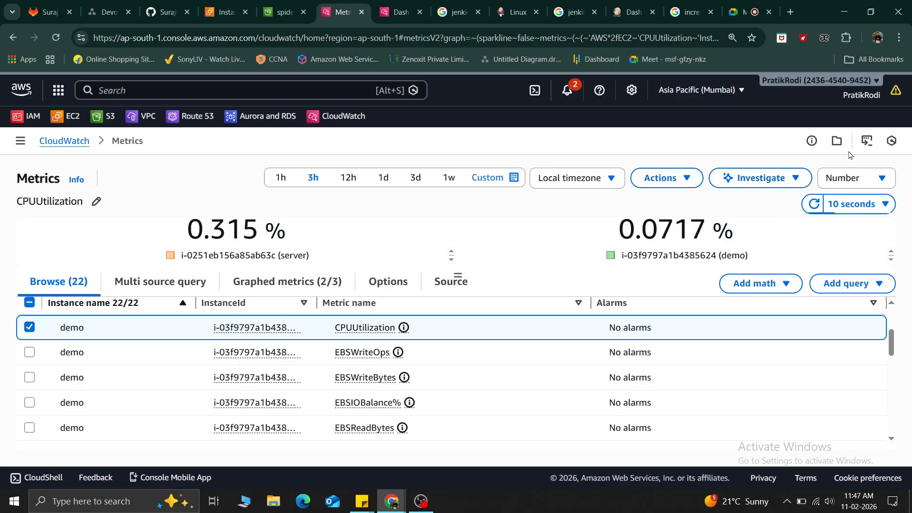
left_click(674, 179)
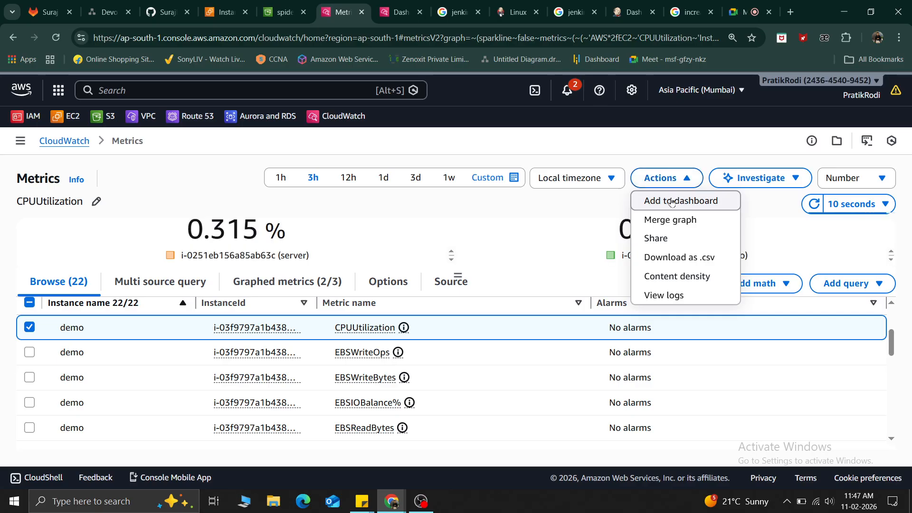
left_click(670, 202)
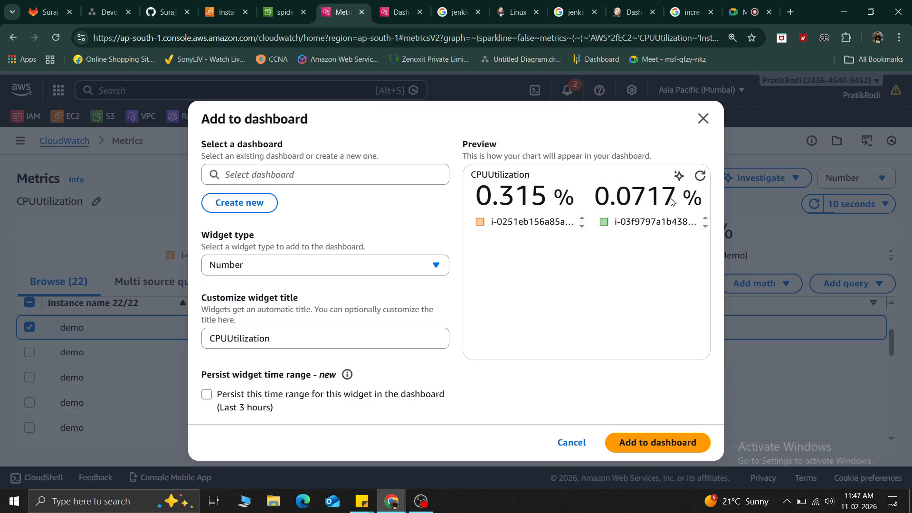
left_click(344, 176)
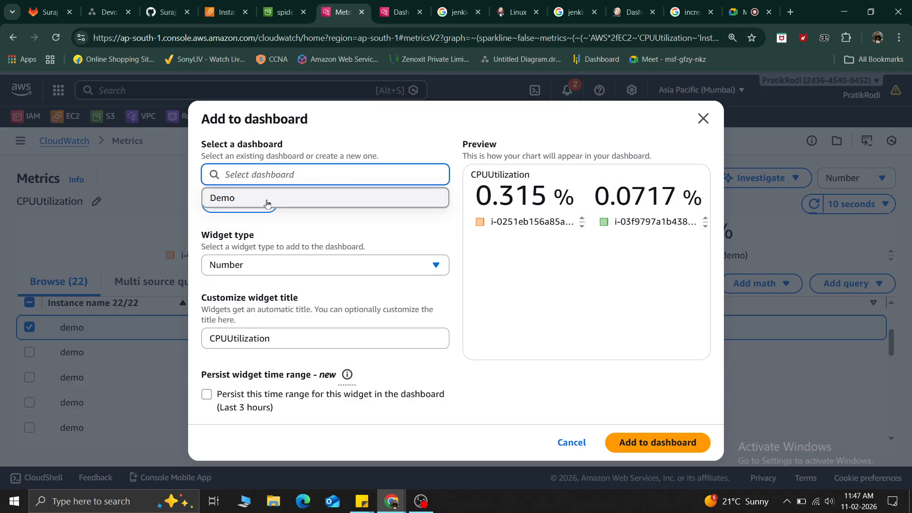
left_click(342, 230)
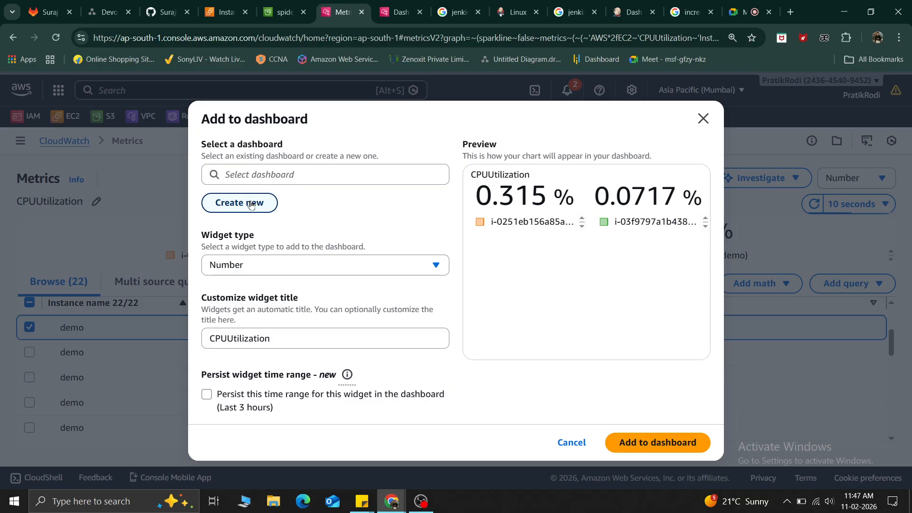
left_click(270, 172)
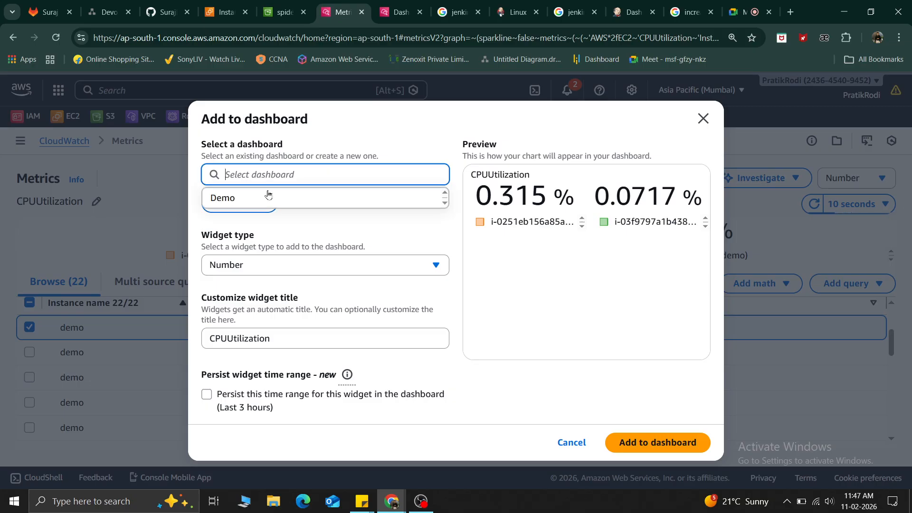
left_click(289, 198)
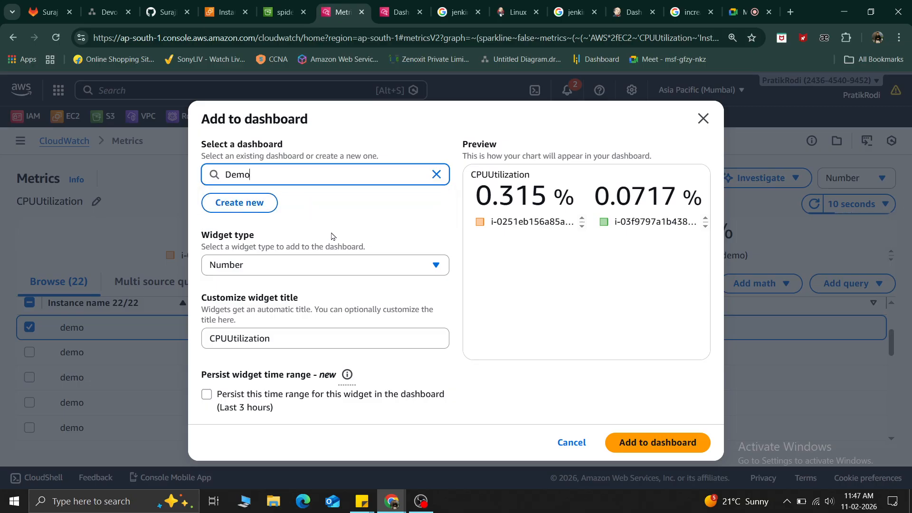
Preview the CPUUtilization widget as the Line, Bar and Gauge widget types.
left_click(256, 268)
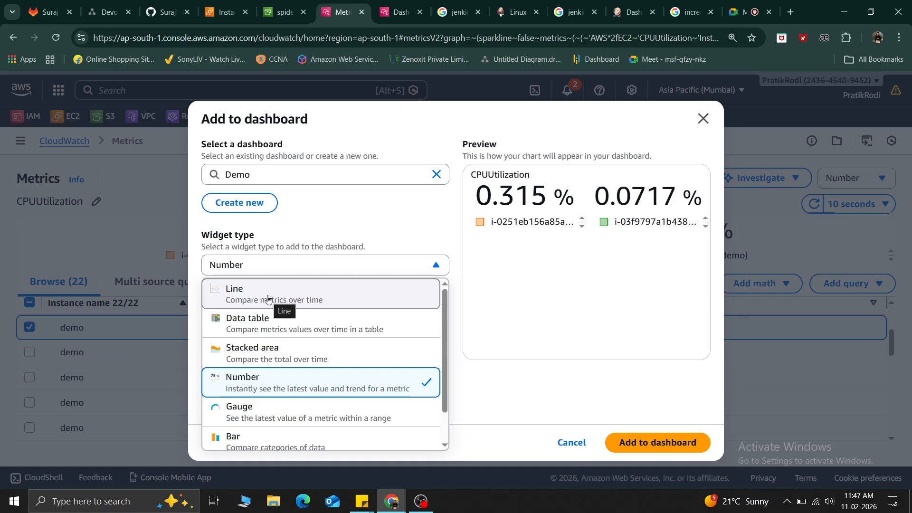
left_click(267, 297)
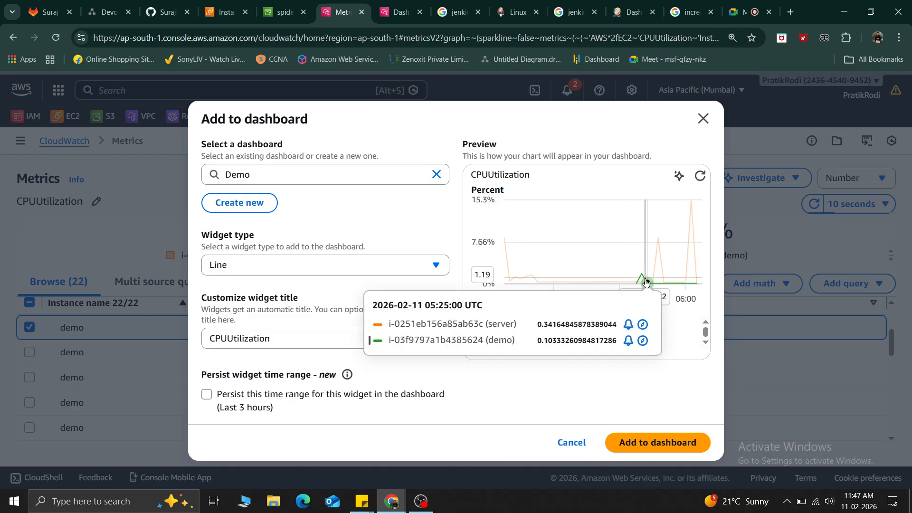
mouse_move(642, 281)
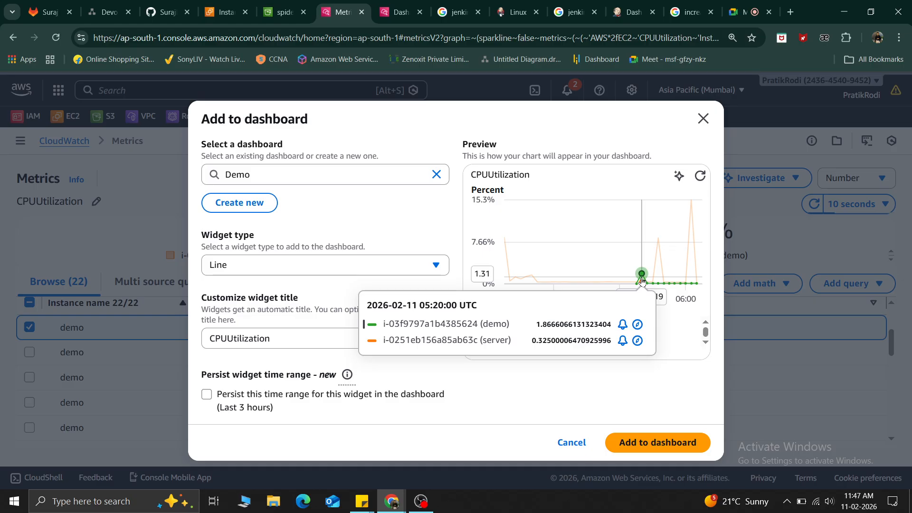
left_click(245, 272)
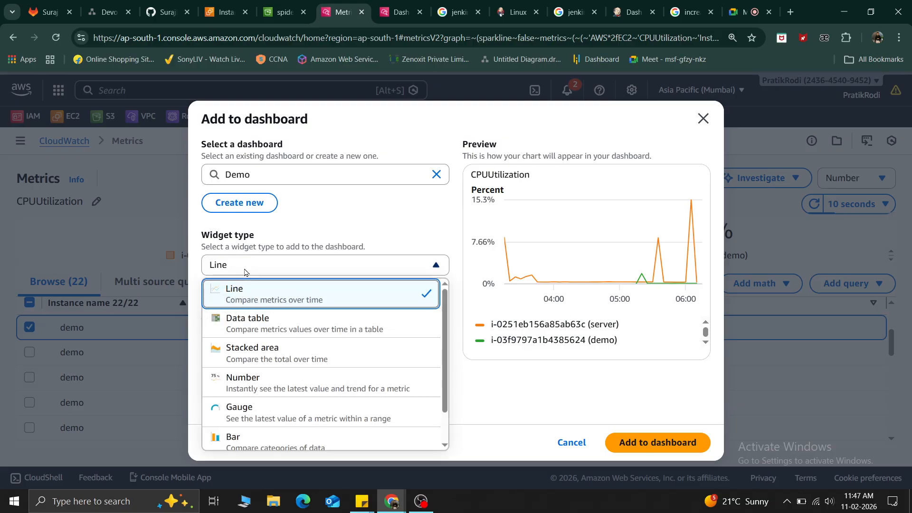
left_click(247, 440)
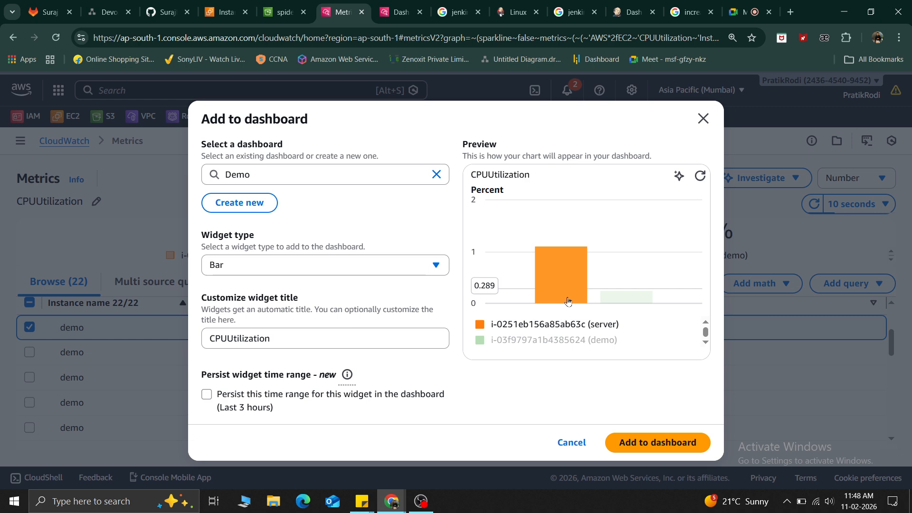
left_click(233, 271)
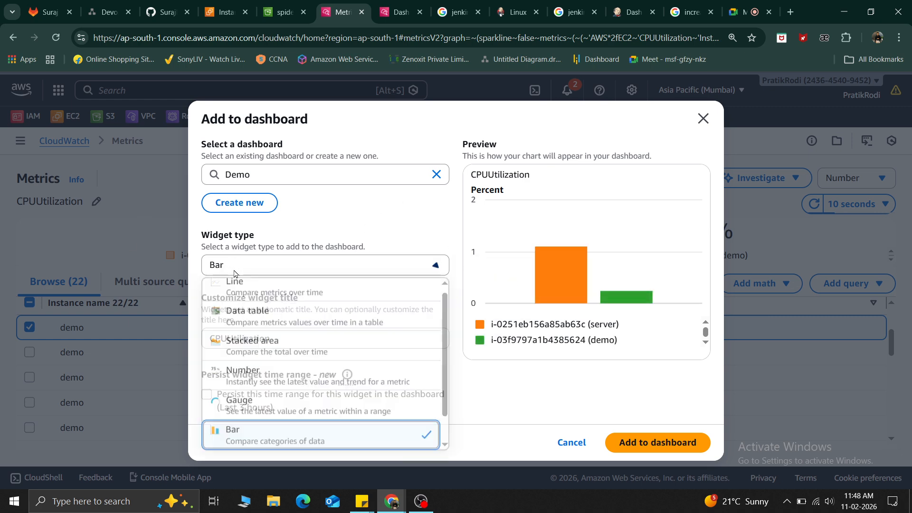
left_click(247, 411)
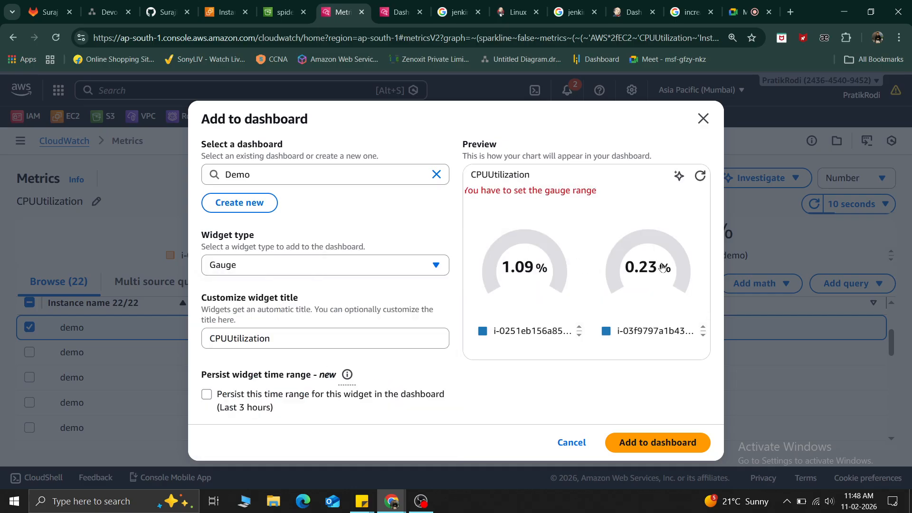
Set the widget type to Number and add the CPUUtilization widget to the Demo dashboard.
left_click(236, 271)
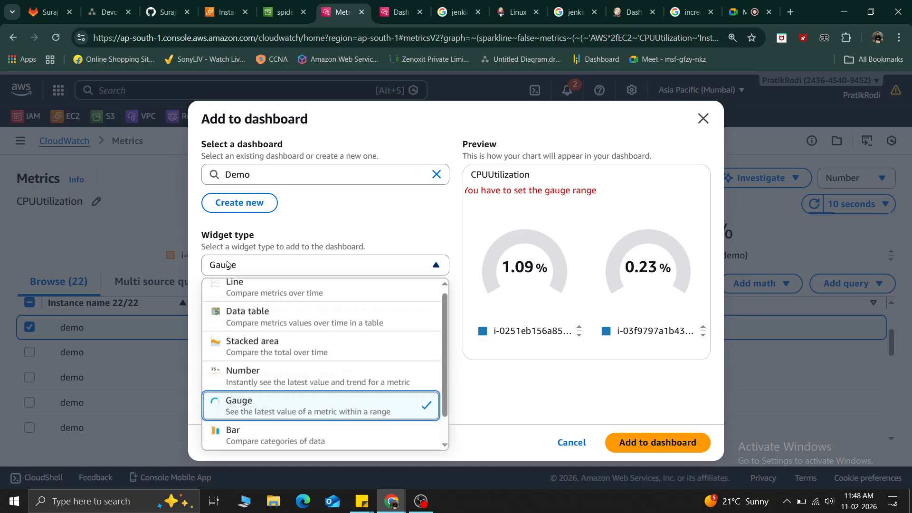
left_click(239, 383)
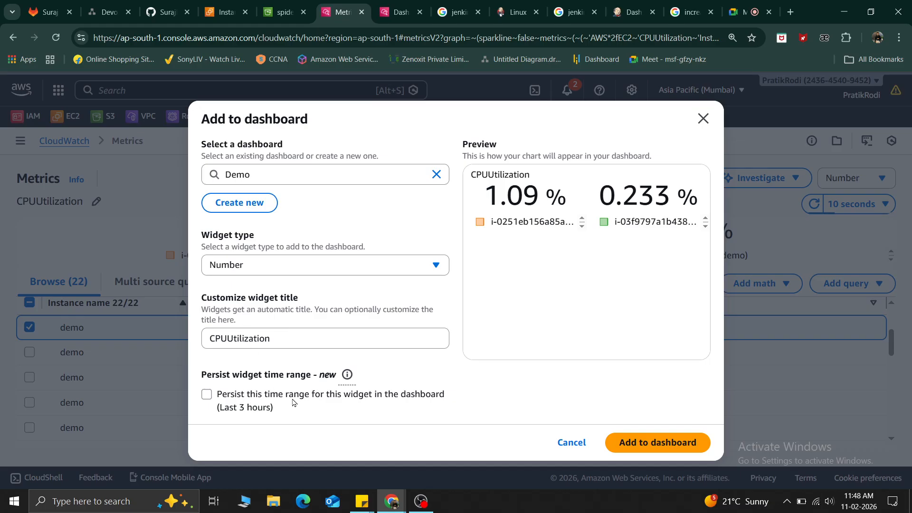
left_click(652, 443)
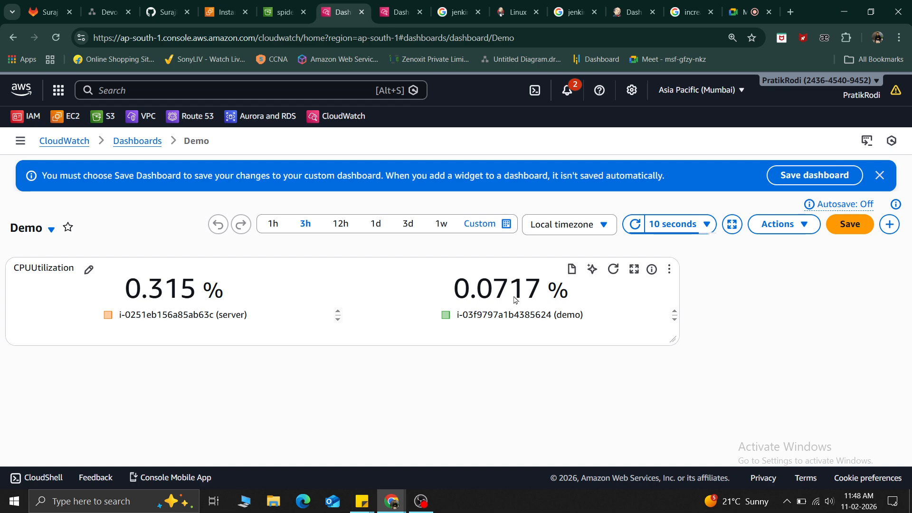
Compare the Demo dashboard with its copy in the other browser tab and save the version containing the CPUUtilization widget.
mouse_move(504, 314)
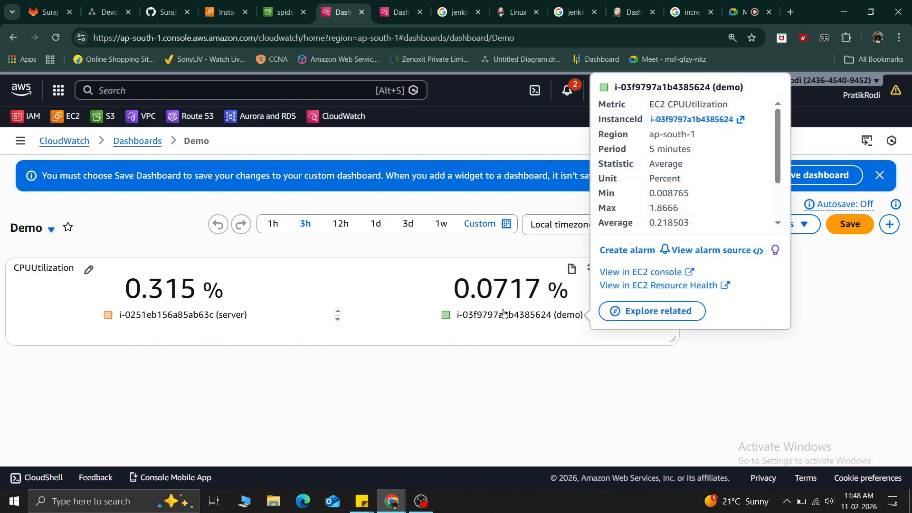
left_click(399, 6)
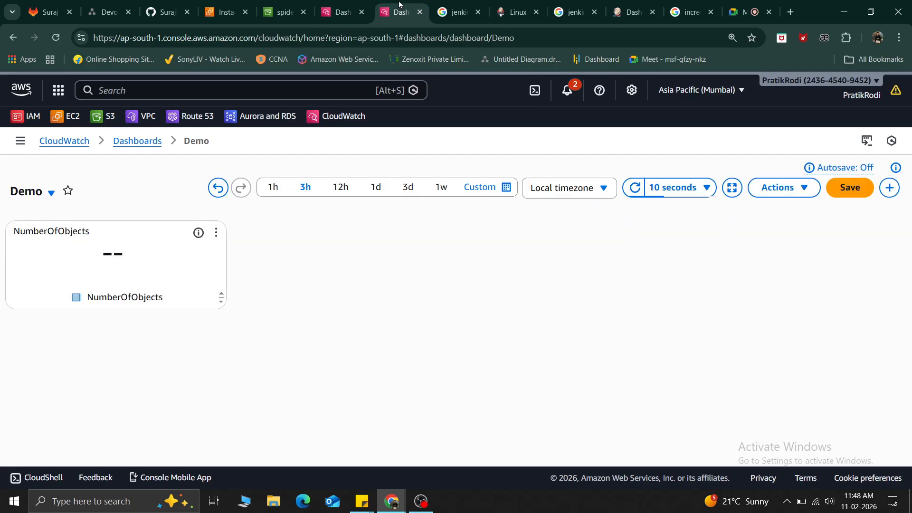
left_click(343, 12)
mouse_move(187, 317)
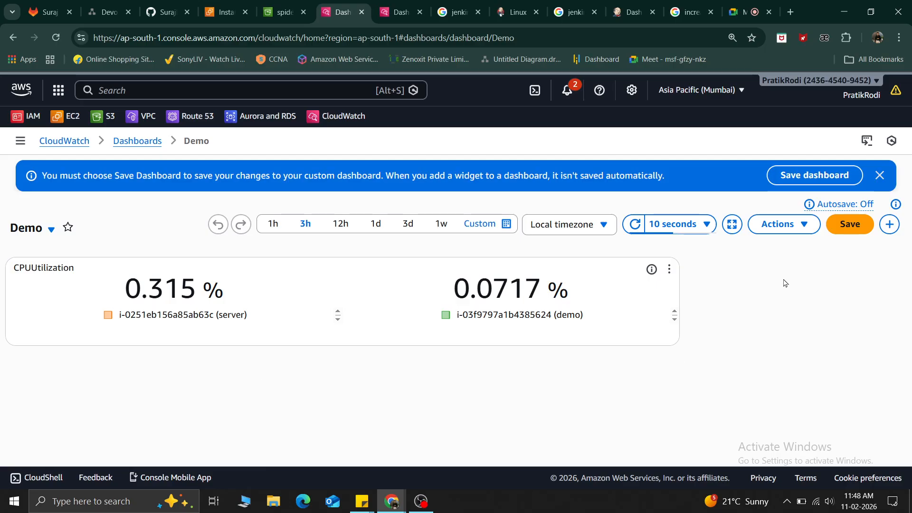
left_click(848, 225)
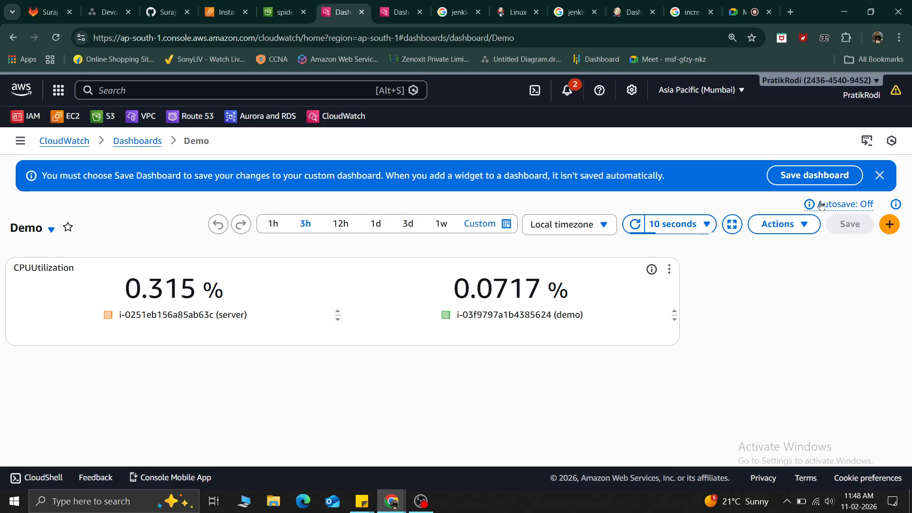
Turn on Autosave for the custom dashboards.
left_click(860, 205)
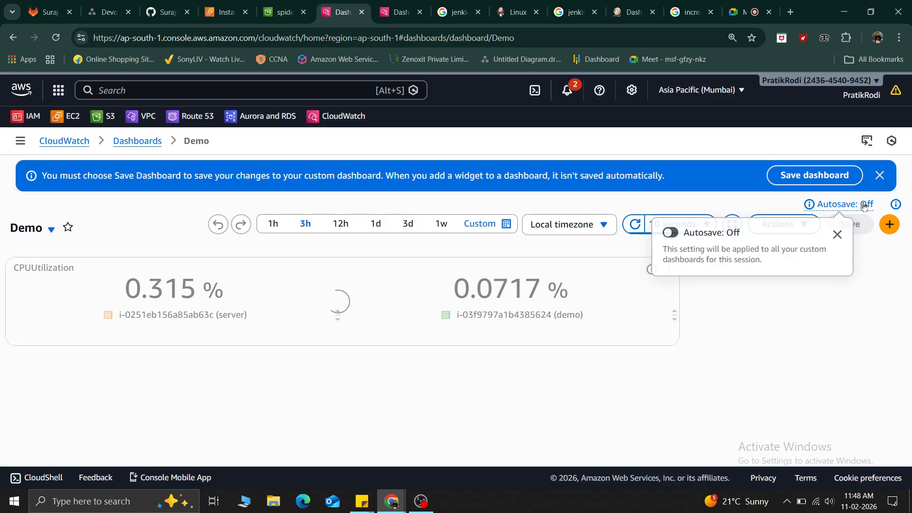
left_click(671, 232)
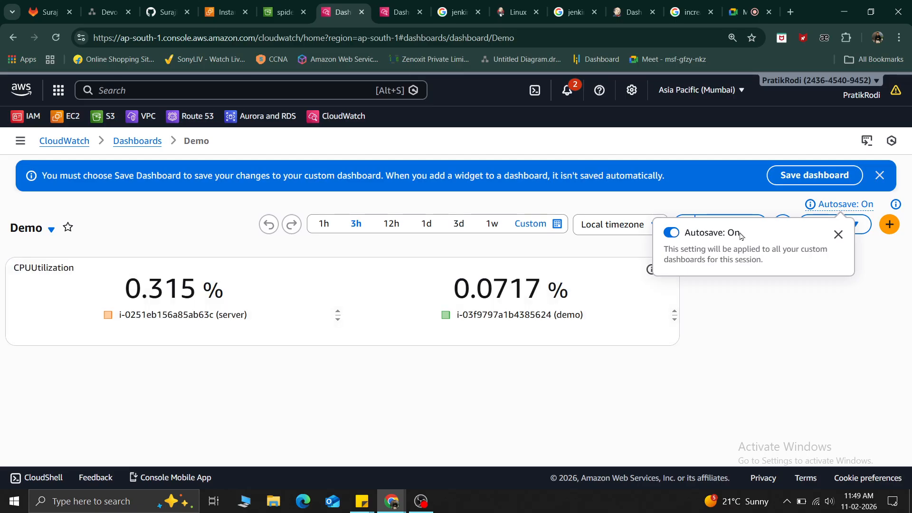
left_click(838, 234)
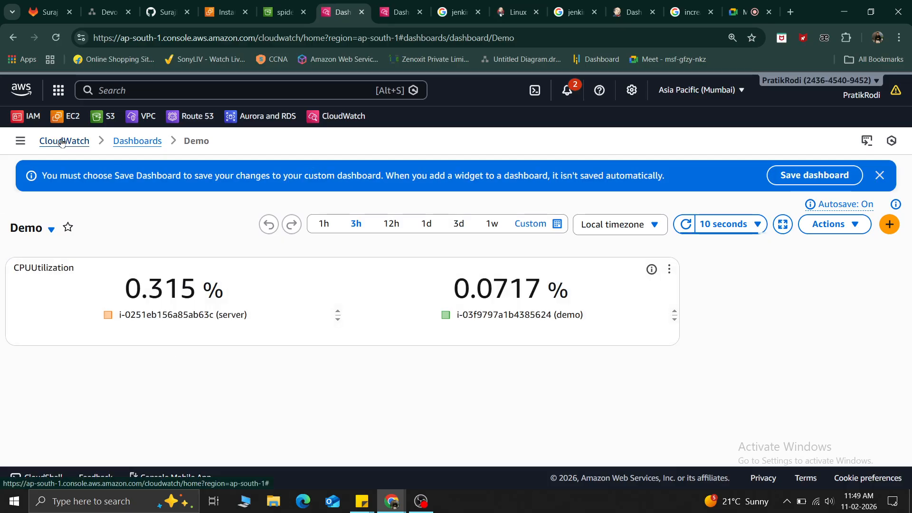
Open the list of custom dashboards from the CloudWatch navigation.
left_click(22, 141)
scroll(71, 314, "down", 2)
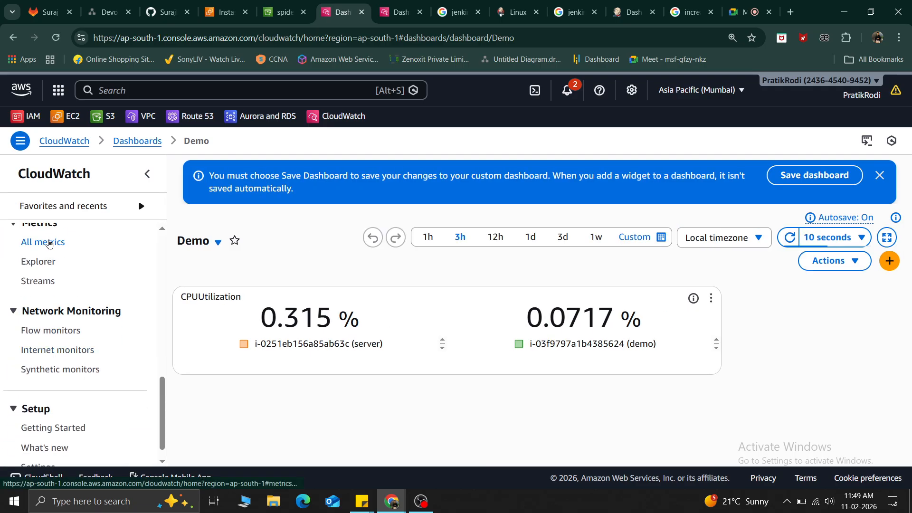
scroll(52, 256, "up", 8)
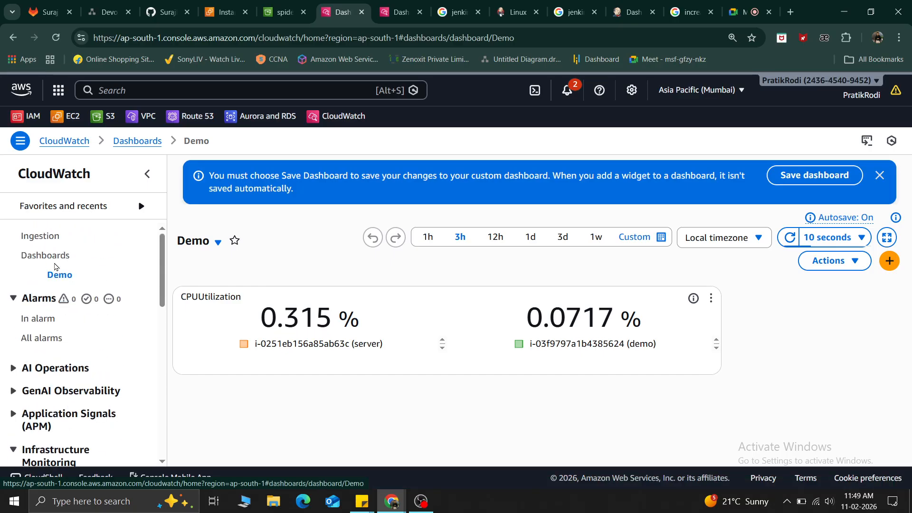
left_click(51, 256)
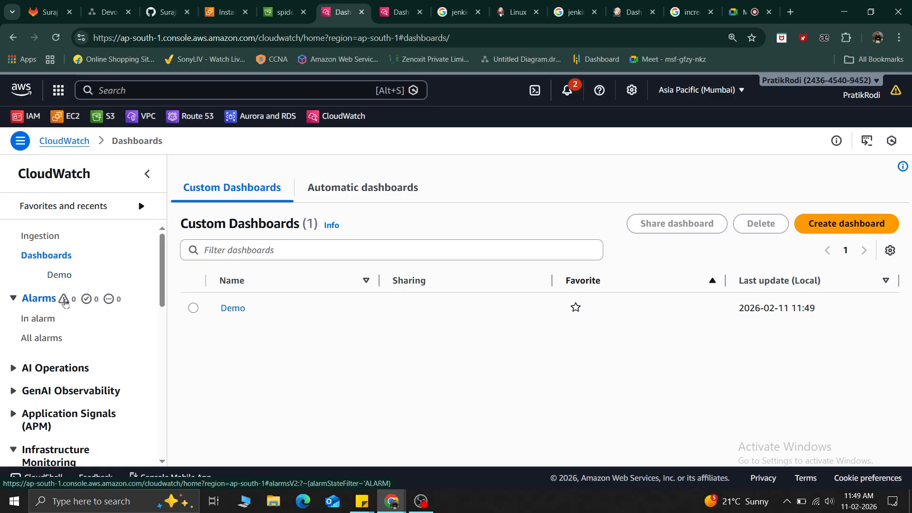
Open the Demo dashboard and begin a new Text / image widget from the other content types.
left_click(193, 308)
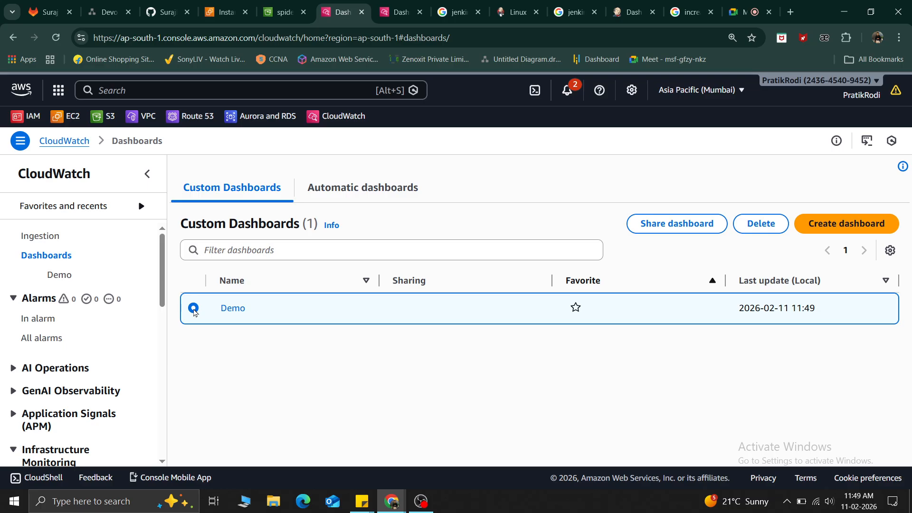
left_click(233, 308)
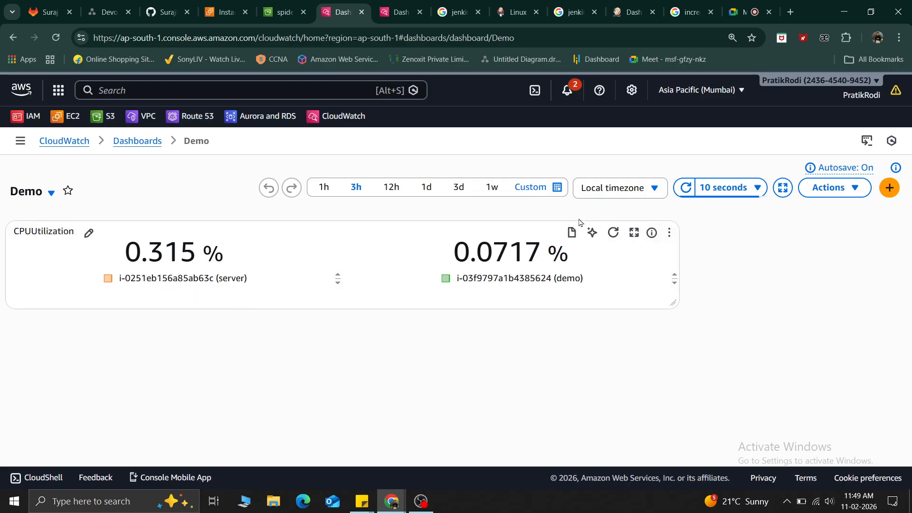
left_click(896, 196)
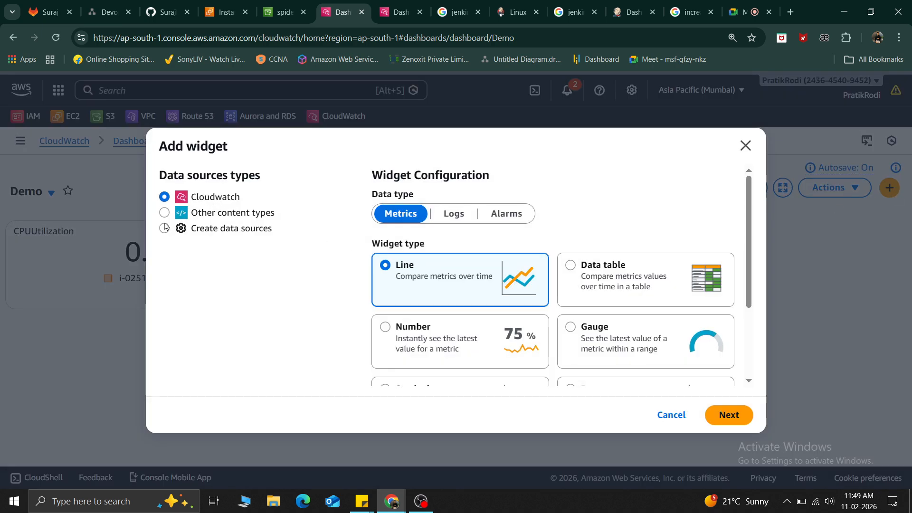
left_click(223, 217)
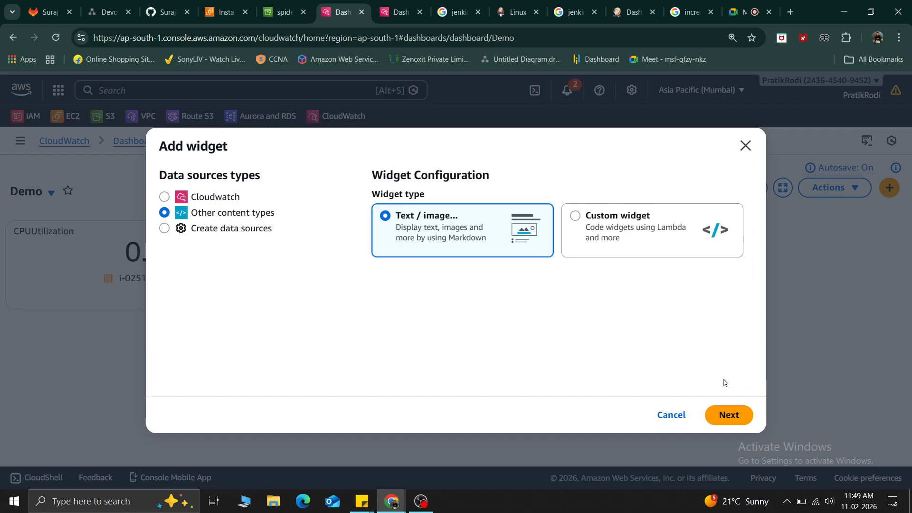
left_click(733, 418)
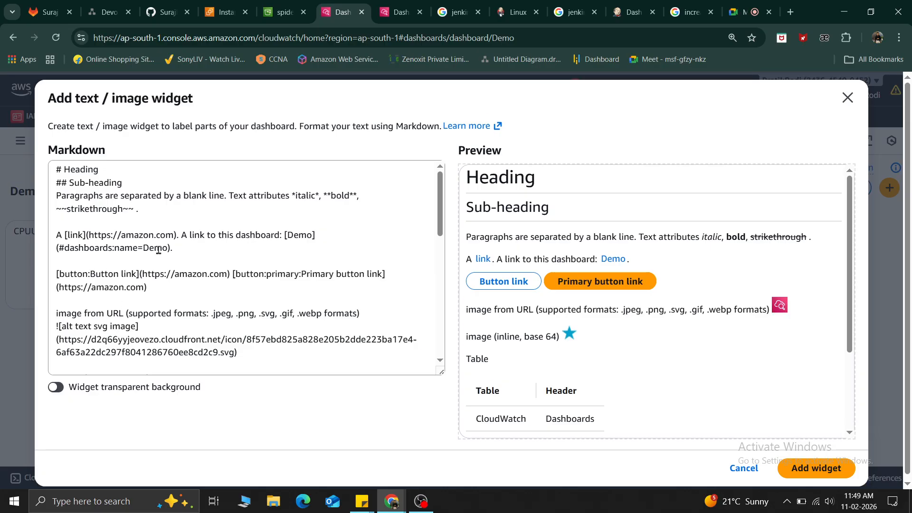
Replace the sample Markdown with "# Hello this is cloudwatch for monitoring EC2 CPU" and add the text widget to the Demo dashboard.
key("ctrl+a")
left_click(159, 249)
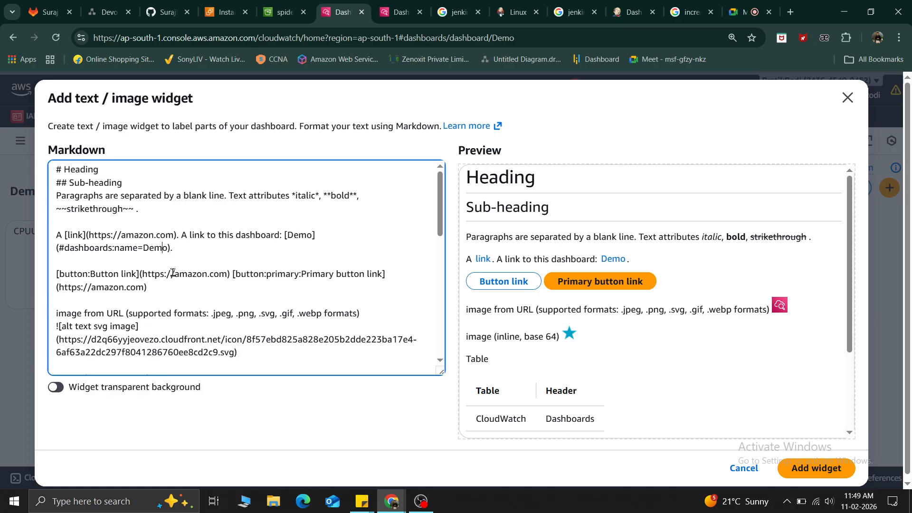
double_click(176, 273)
key("ctrl+a")
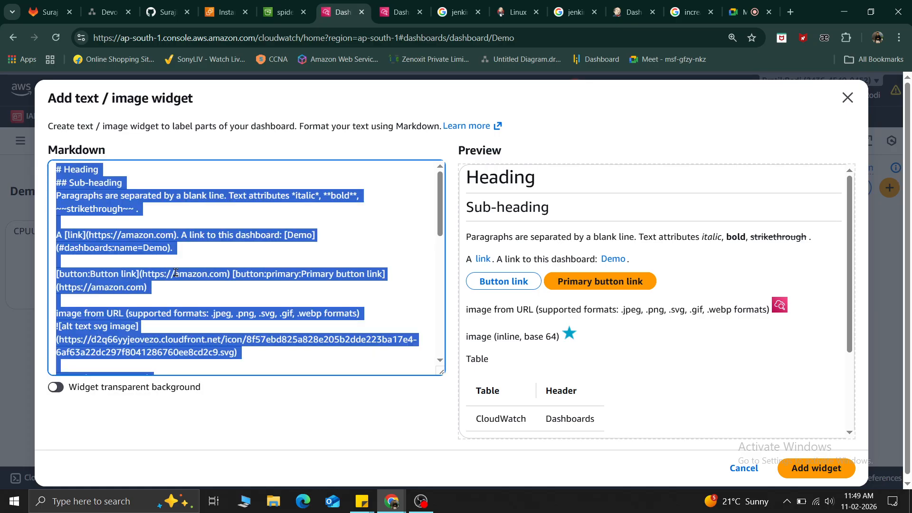
key("BackSpace")
type("#")
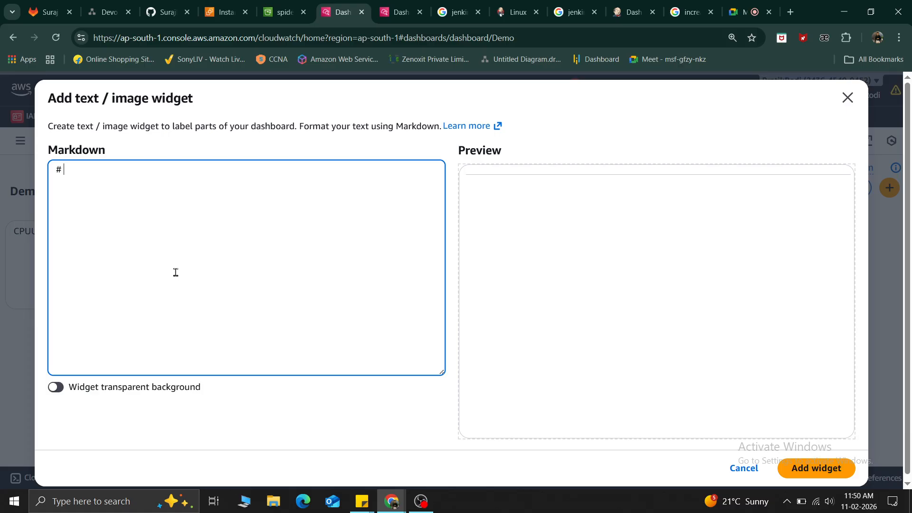
type(" Hello th")
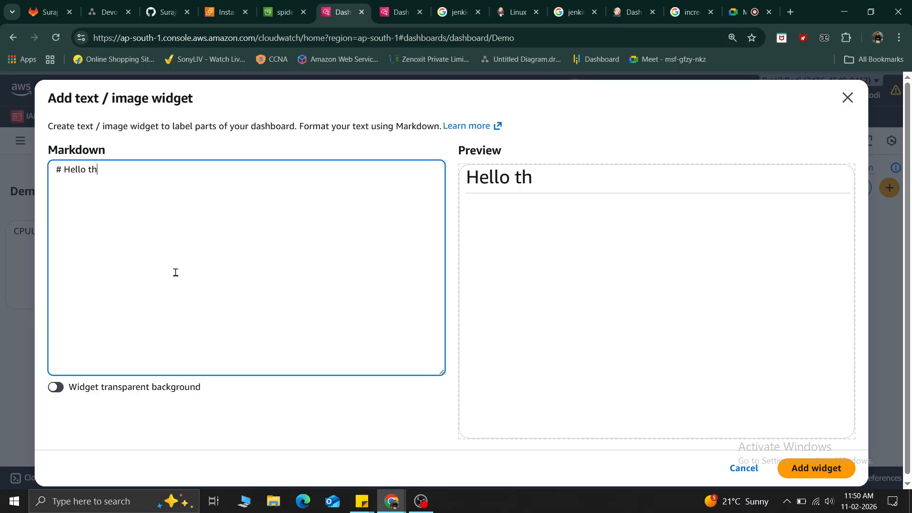
type("is is cloudwa")
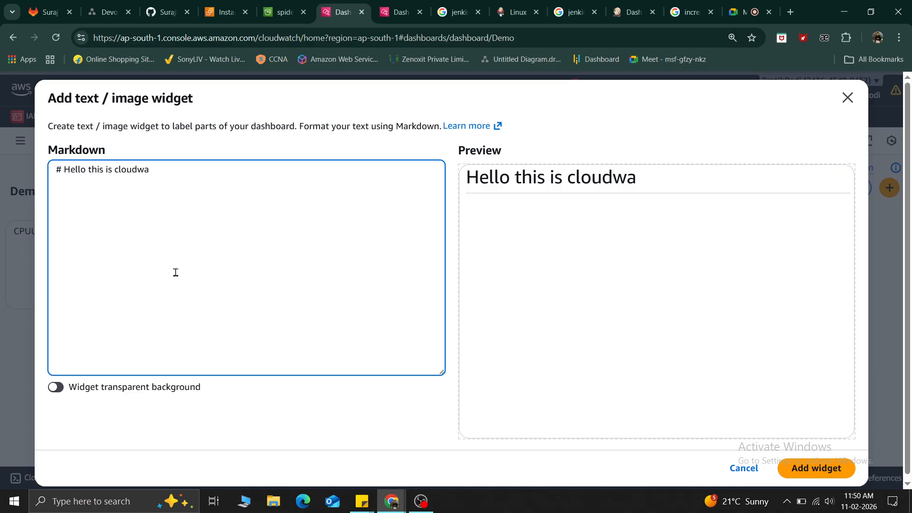
type("tch for monitoring")
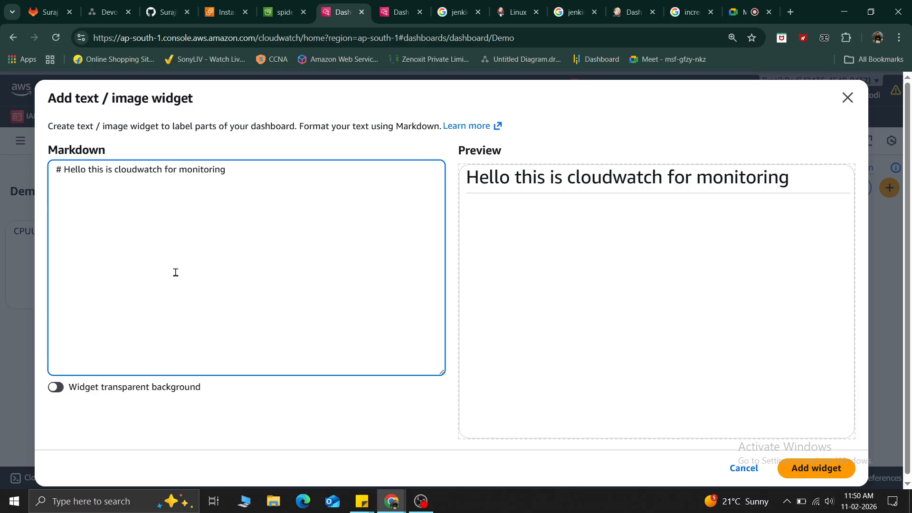
type("EC2 CU")
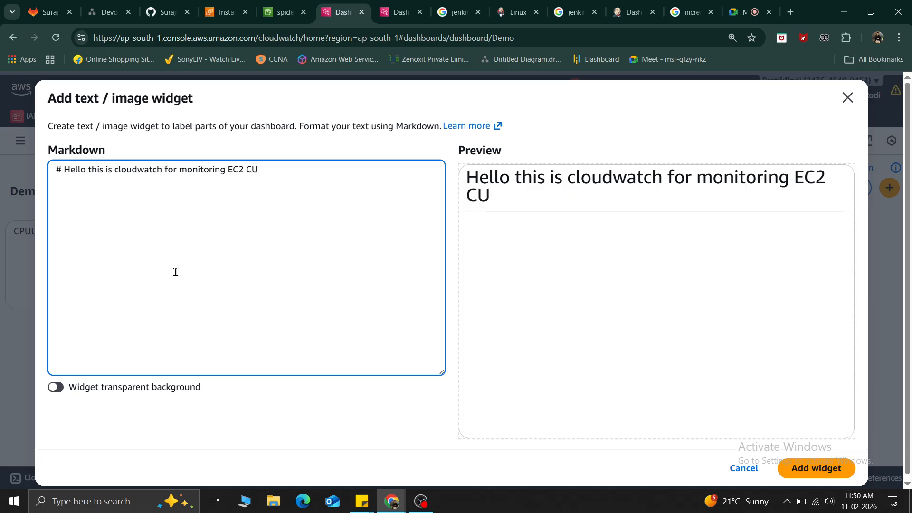
type("P")
key("BackSpace")
key("BackSpace")
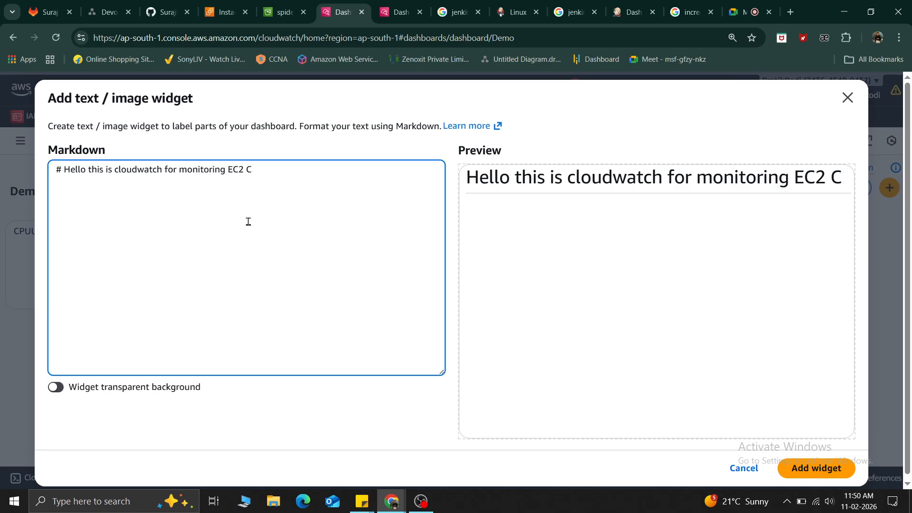
type("PU")
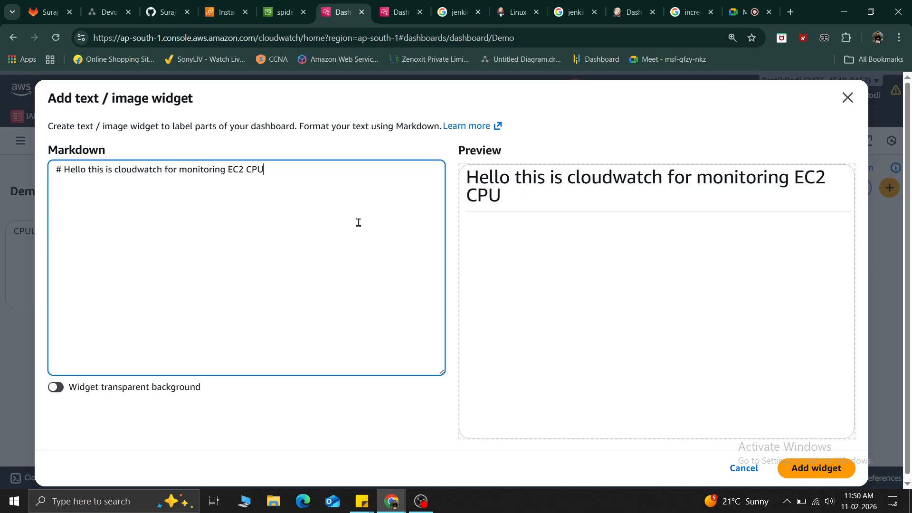
left_click(798, 469)
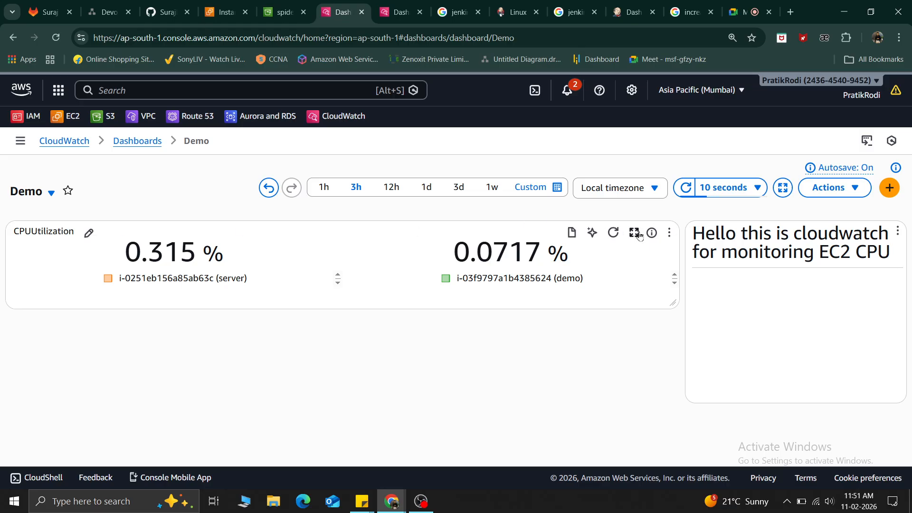
Review the CPUUtilization widget's graph settings without changing them.
left_click(669, 233)
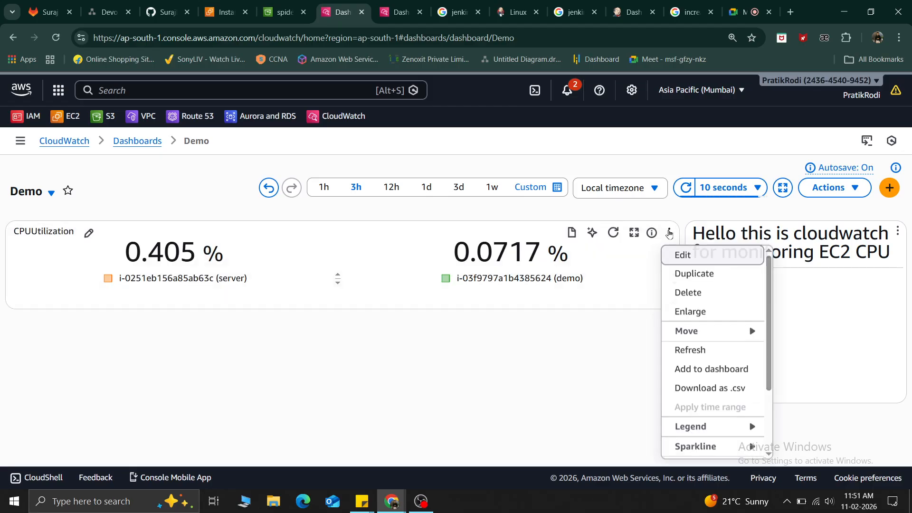
left_click(674, 256)
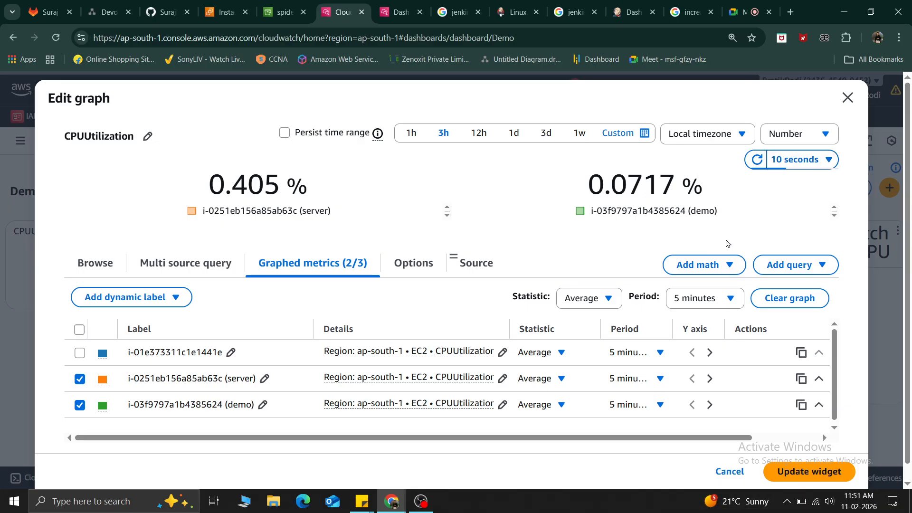
left_click(846, 100)
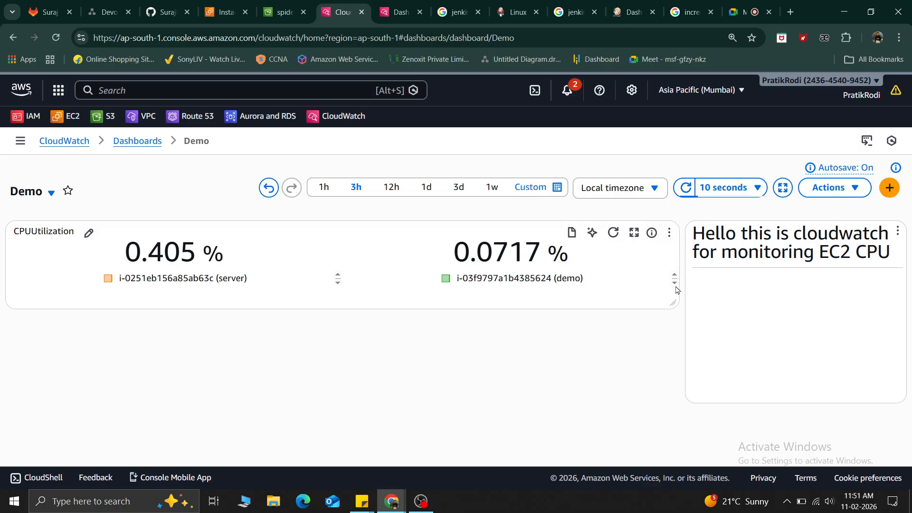
Resize the CPUUtilization widget to under half its width and slightly taller, and try to move the text widget beside it.
left_click_drag(673, 303, 249, 375)
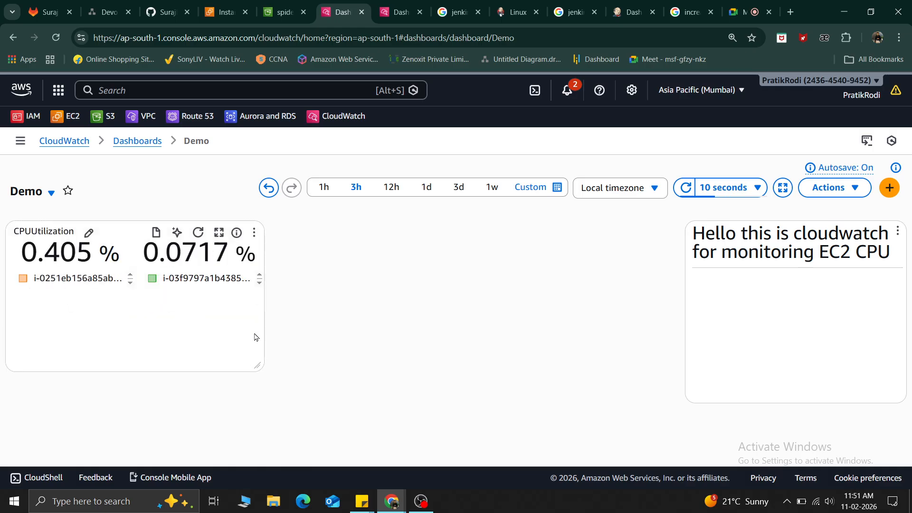
left_click_drag(807, 314, 456, 306)
left_click(457, 306)
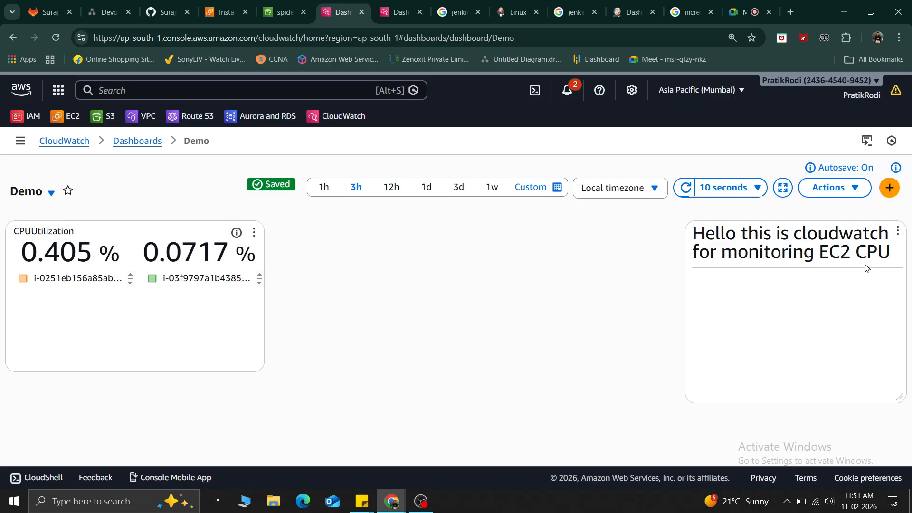
Shrink the text widget to about two thirds of its width and height.
left_click(897, 232)
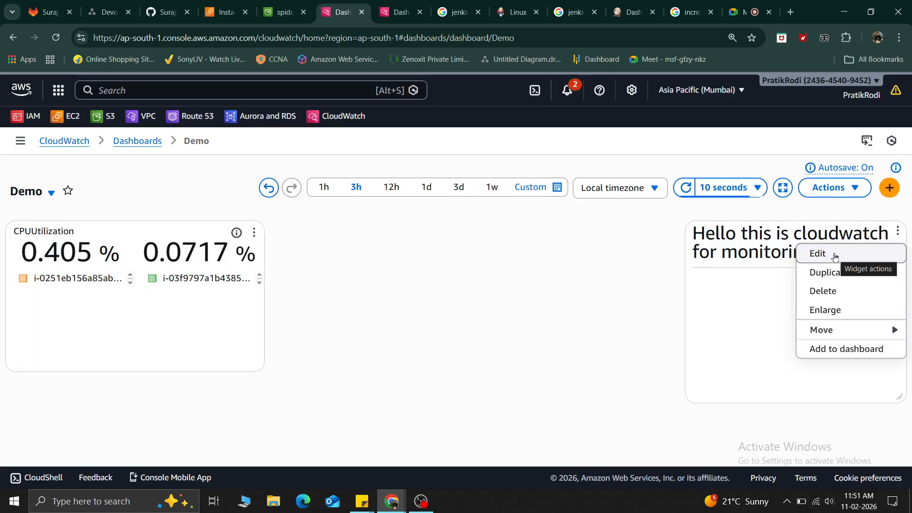
left_click(755, 312)
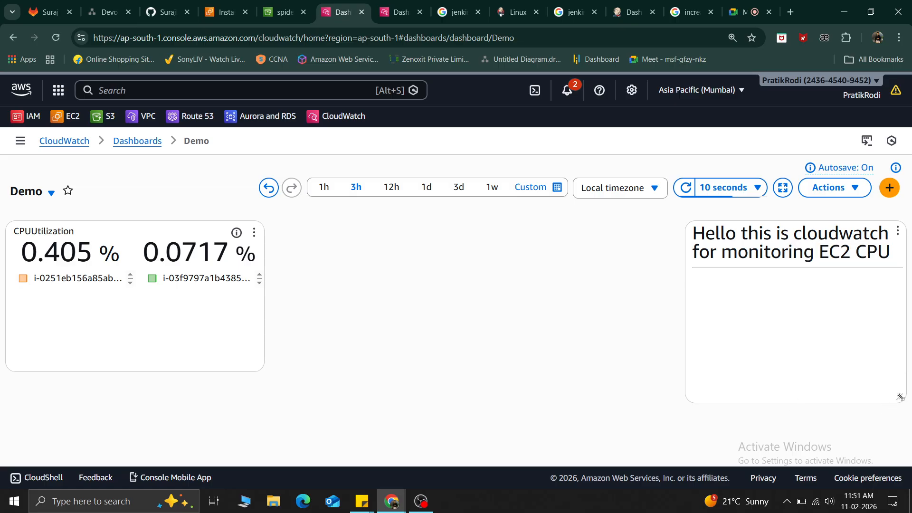
left_click_drag(900, 396, 824, 339)
double_click(788, 267)
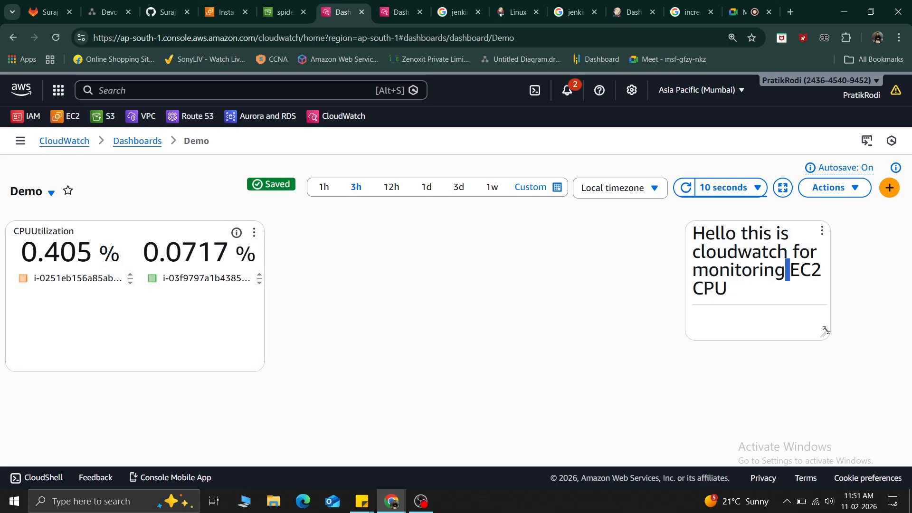
Move the text widget to the top left of the Demo dashboard and check the resulting layout.
left_click(822, 232)
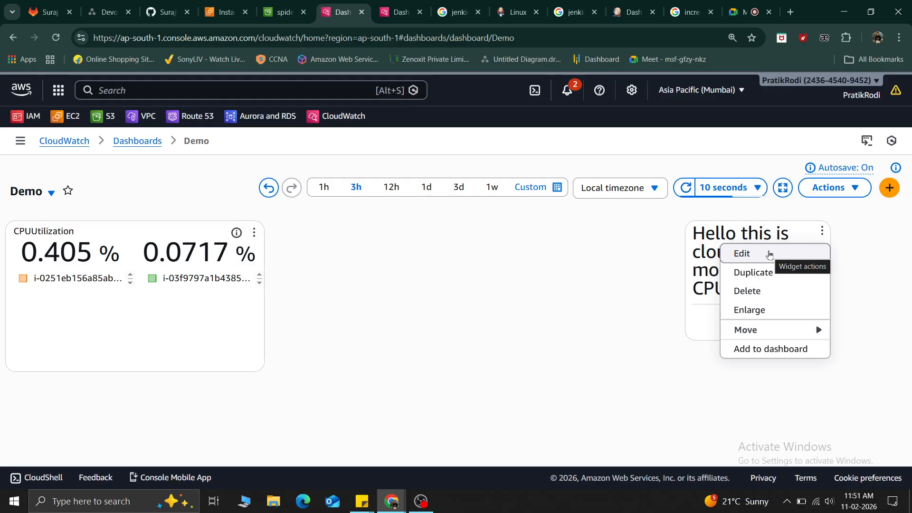
left_click(755, 331)
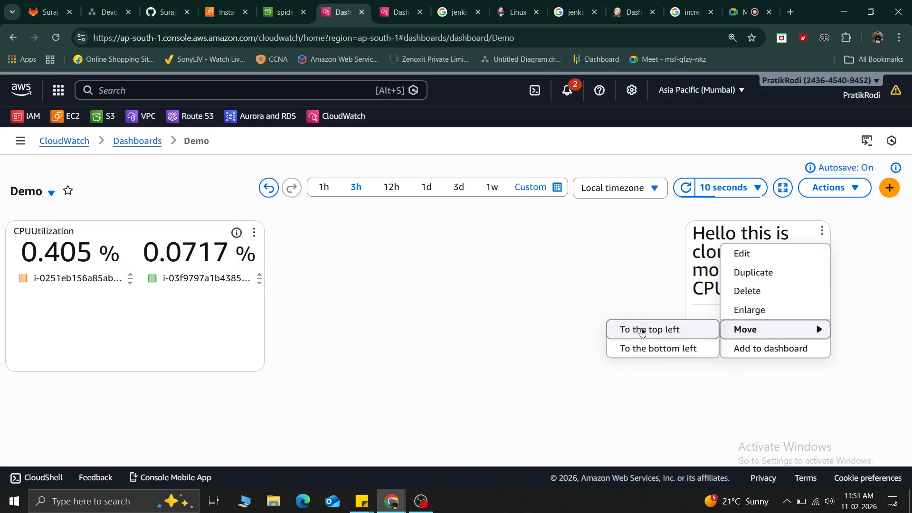
left_click(671, 329)
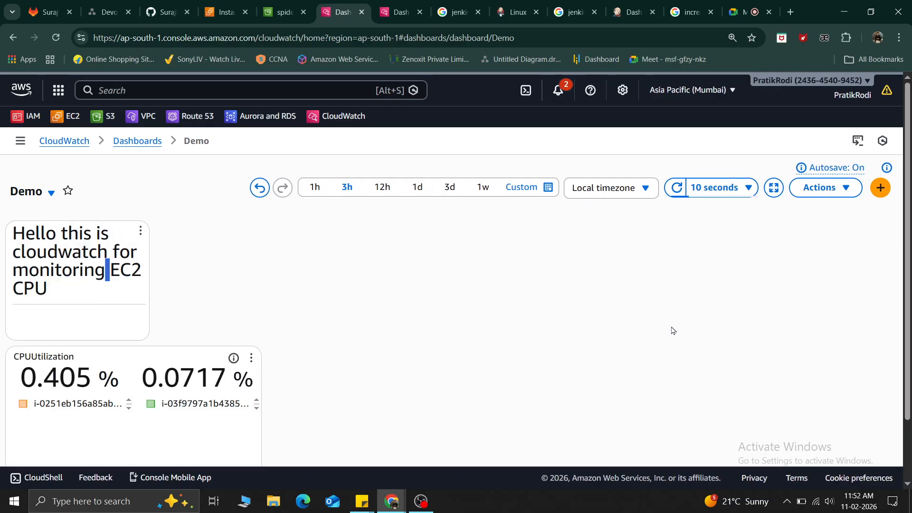
left_click(346, 281)
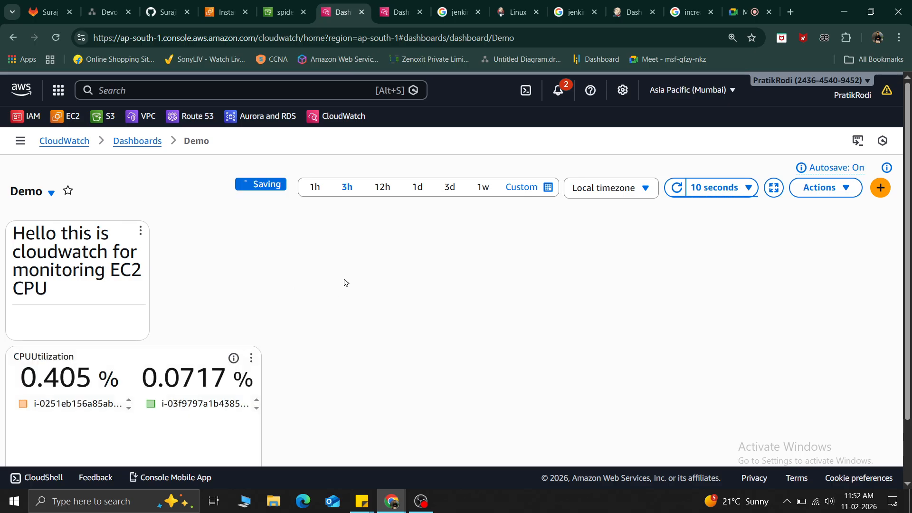
scroll(345, 282, "down", 1)
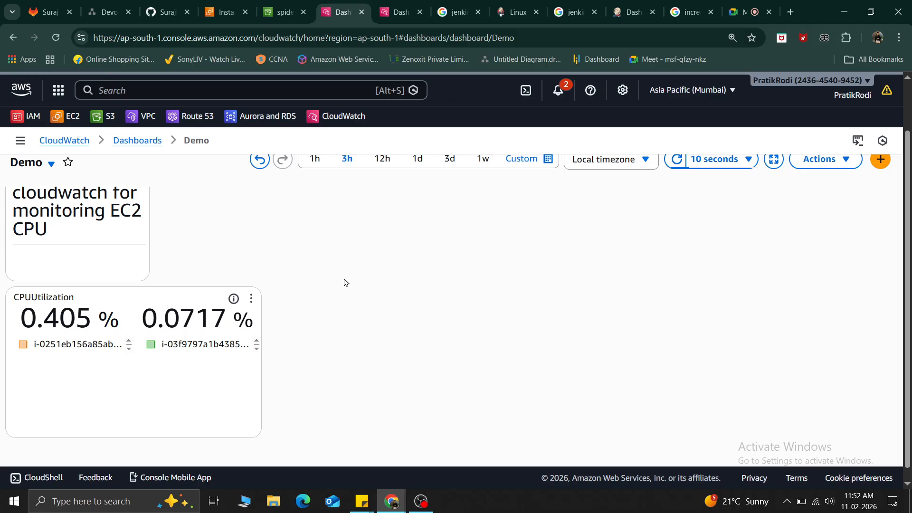
scroll(345, 282, "up", 2)
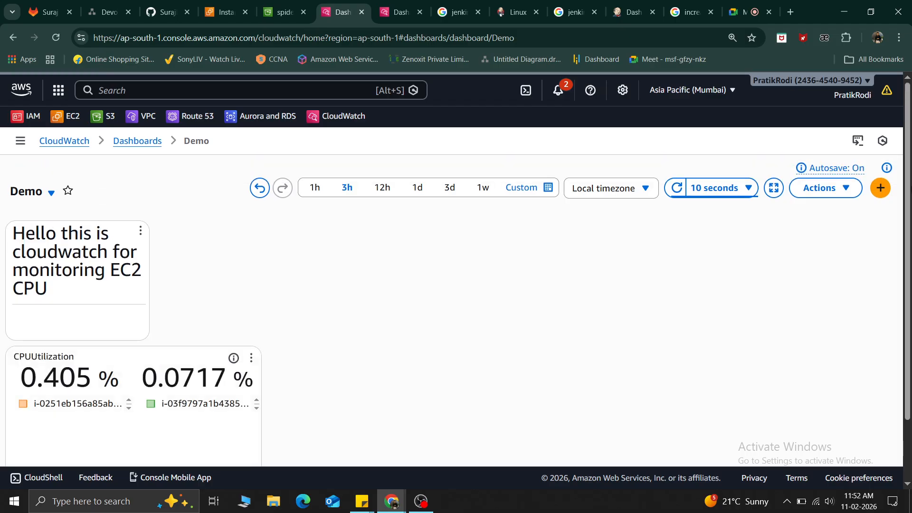
Compare the Logs and Alarms widget options, and start a new CloudWatch Line widget with the Metrics data type.
left_click(880, 189)
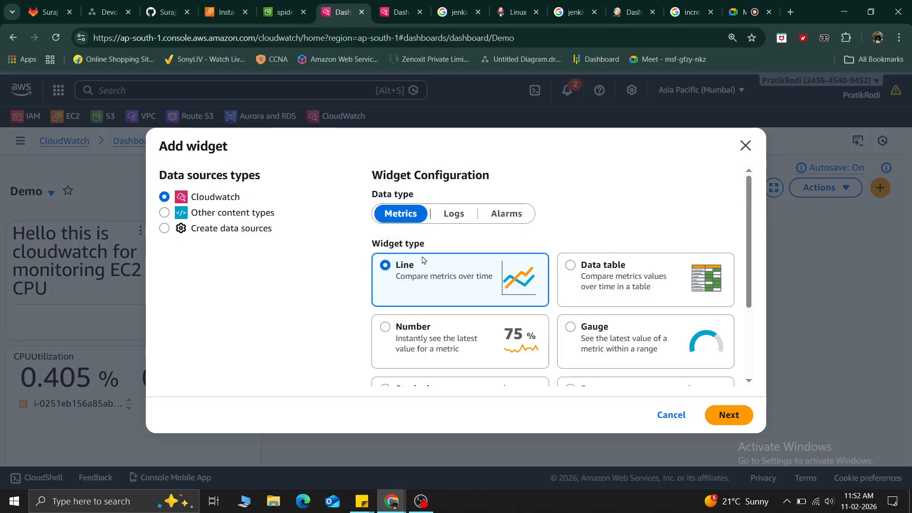
left_click(461, 213)
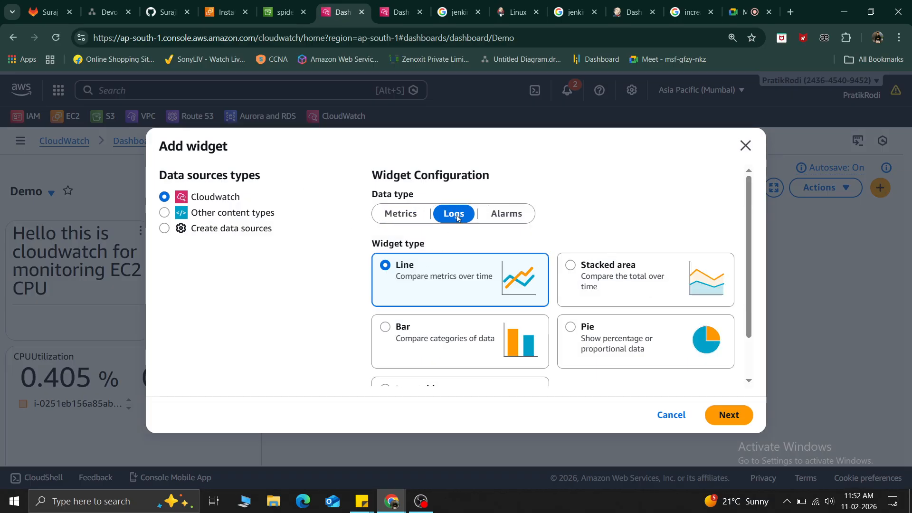
left_click(511, 217)
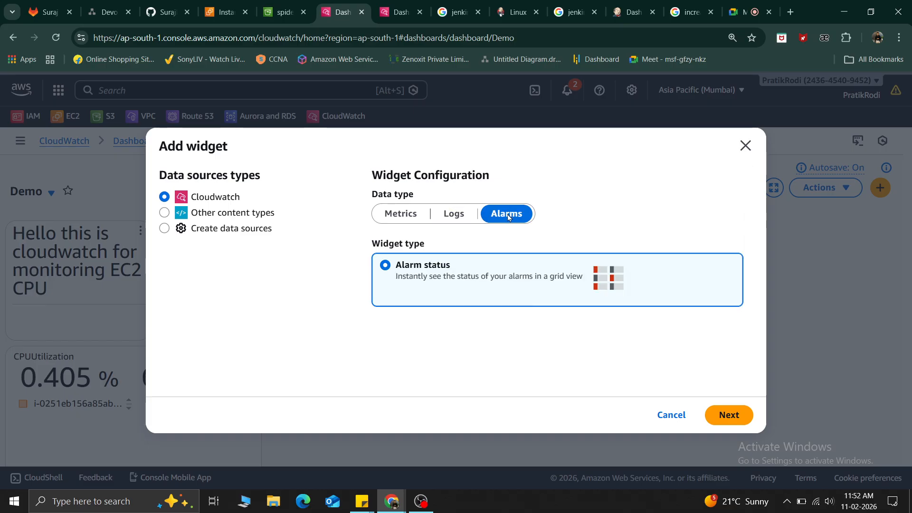
left_click(455, 215)
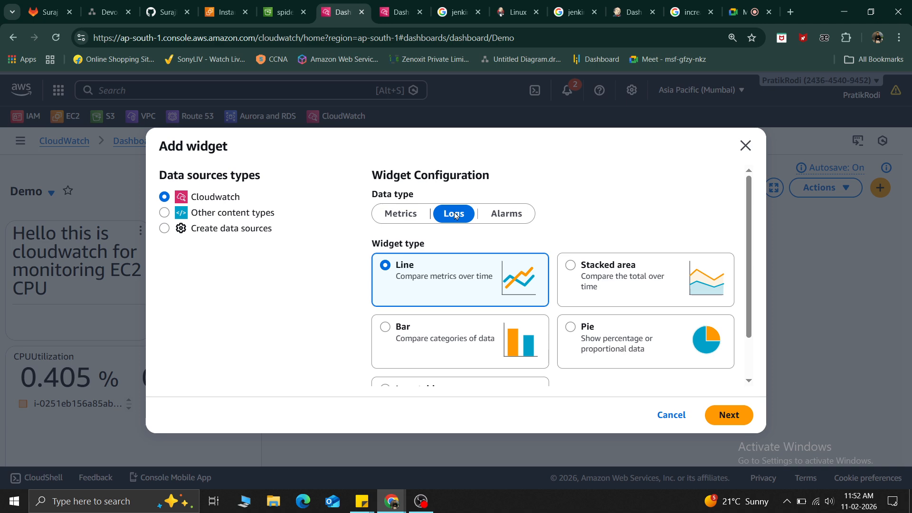
left_click(428, 216)
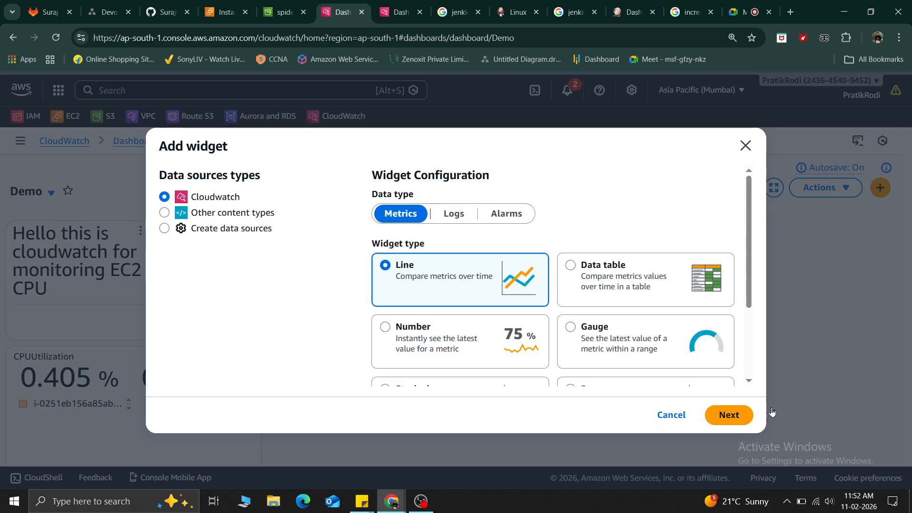
left_click(731, 415)
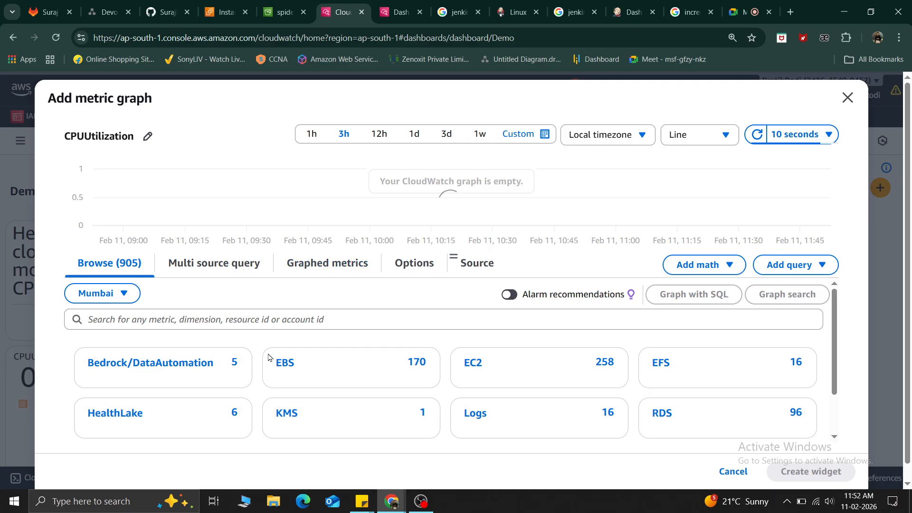
Browse the EBS per-volume metrics with instance ID for the new widget and widen the InstanceId column.
left_click(285, 365)
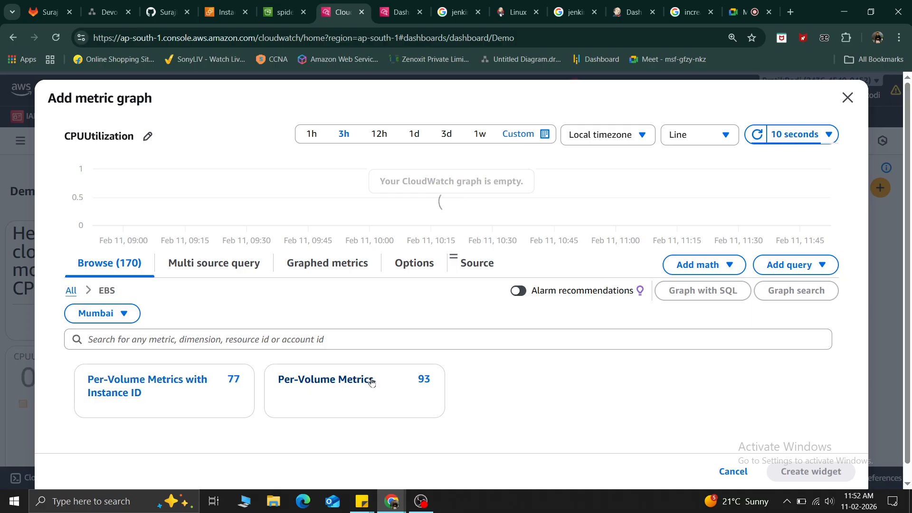
left_click(119, 389)
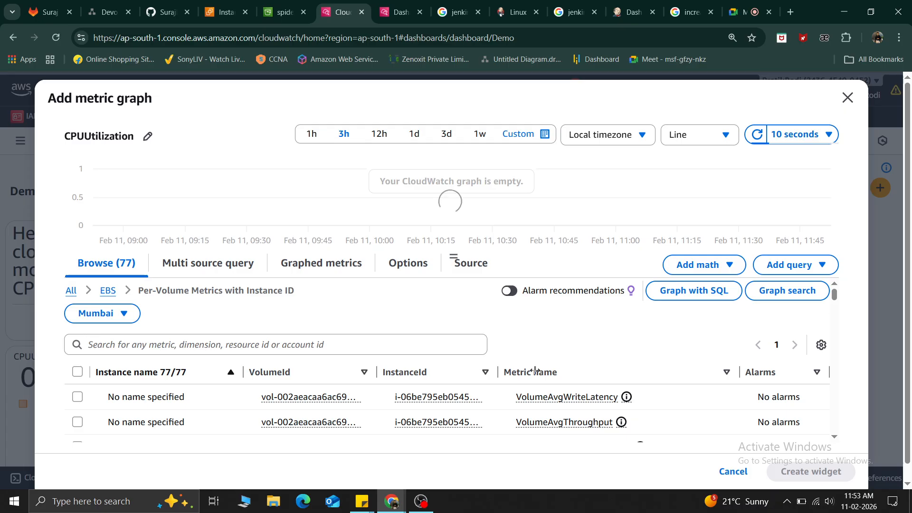
left_click_drag(535, 371, 497, 372)
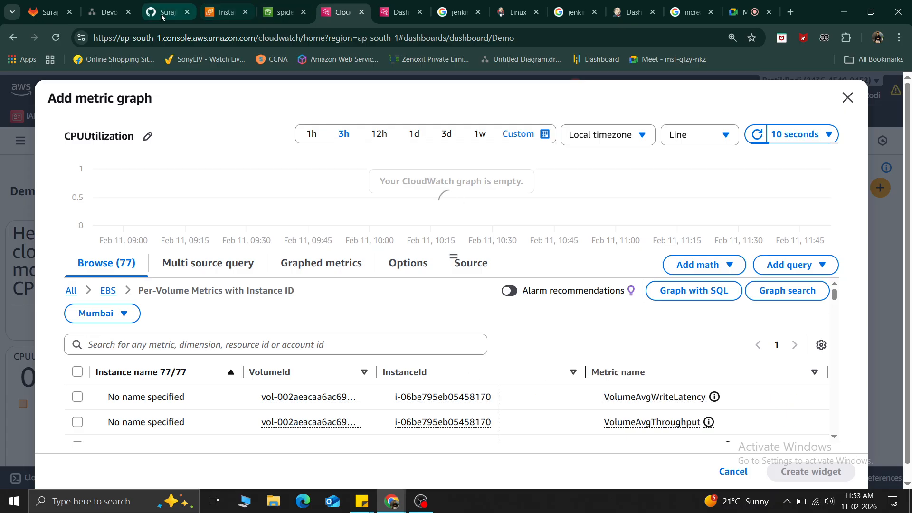
Look up the demo instance's ID in EC2 and filter the EBS volume metrics by i-03f9797a1b4385624.
left_click(219, 5)
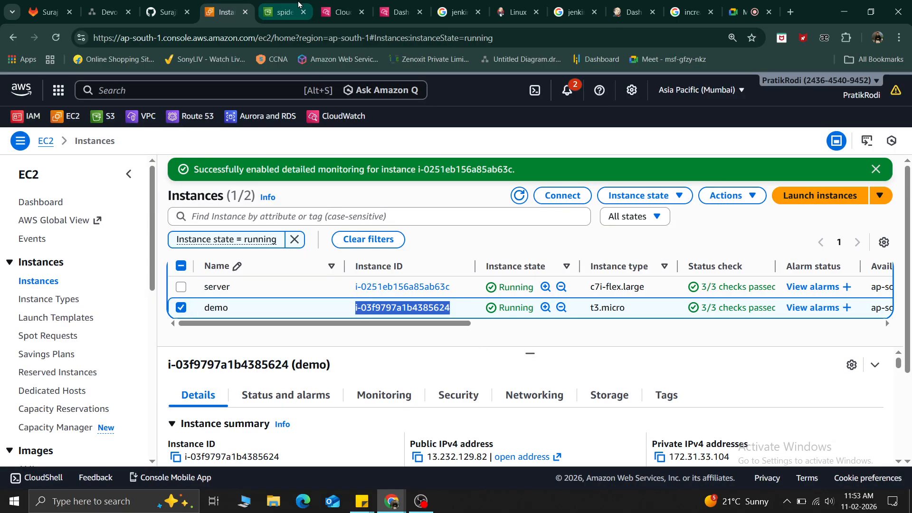
left_click(341, 12)
left_click(223, 343)
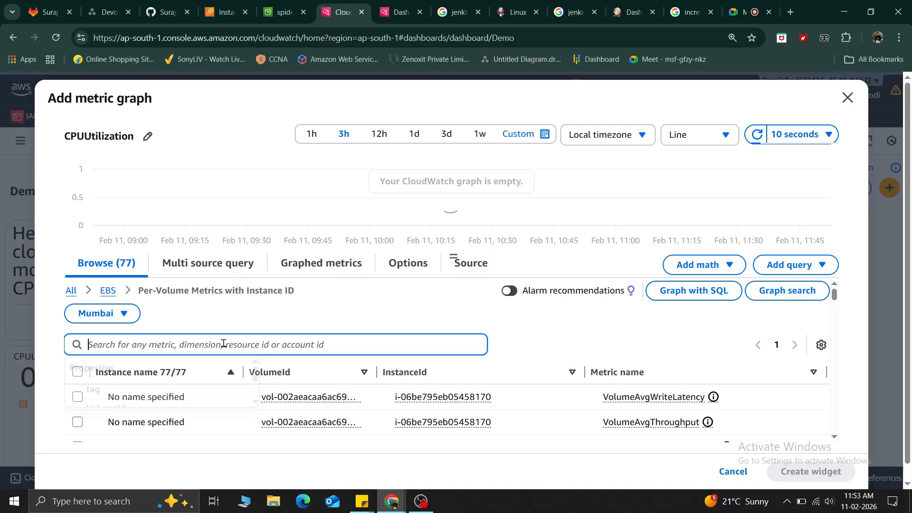
type("i-03f9797a1b4385624")
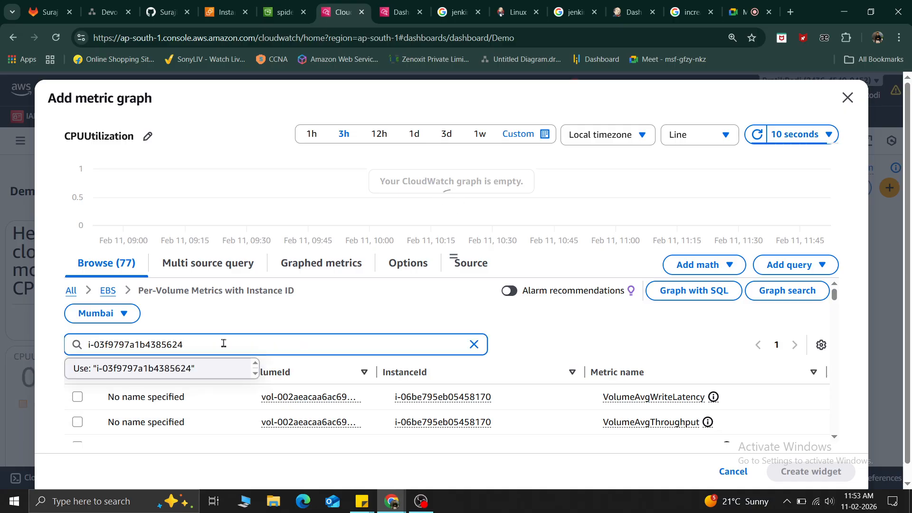
key("Return")
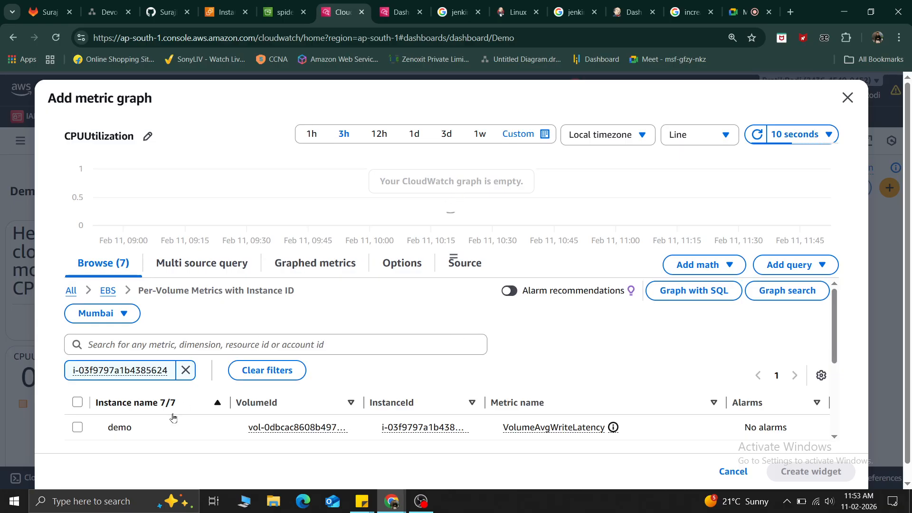
Add the demo instance's VolumeAvgWriteLatency metric as a dashboard widget, and make it about a third wider and half as tall.
left_click(78, 427)
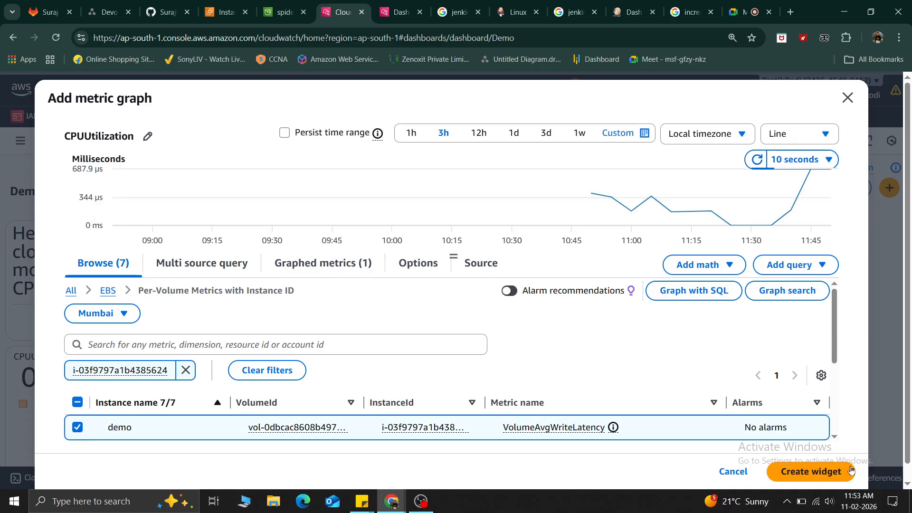
left_click(809, 471)
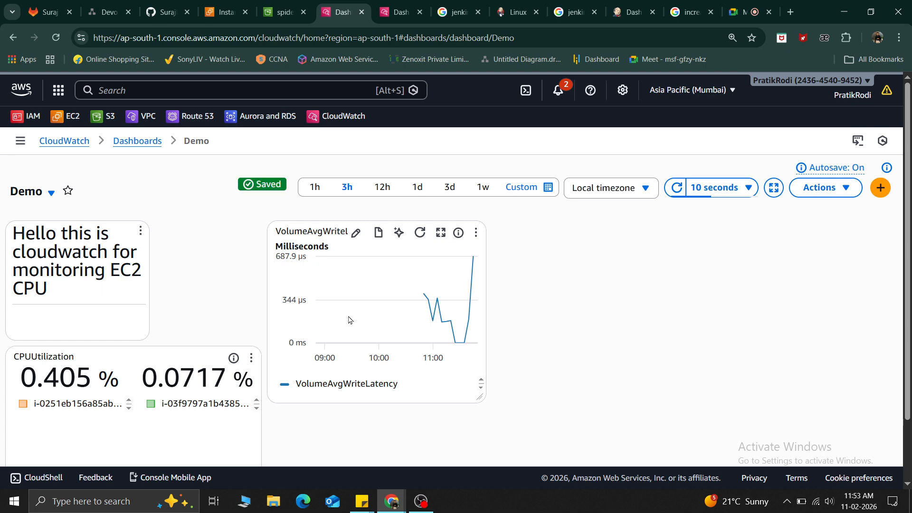
left_click_drag(479, 396, 558, 307)
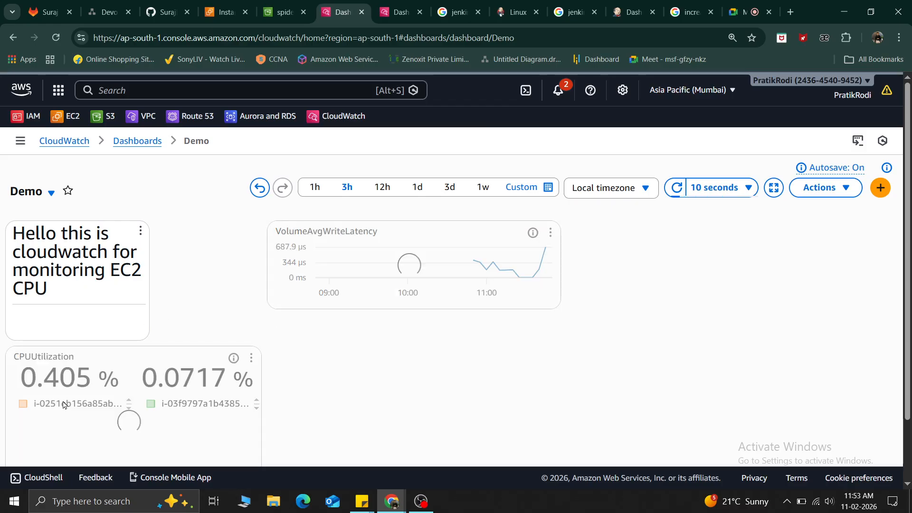
Check the detailed monitoring setting of the demo instance in the EC2 console without changing it.
left_click(226, 5)
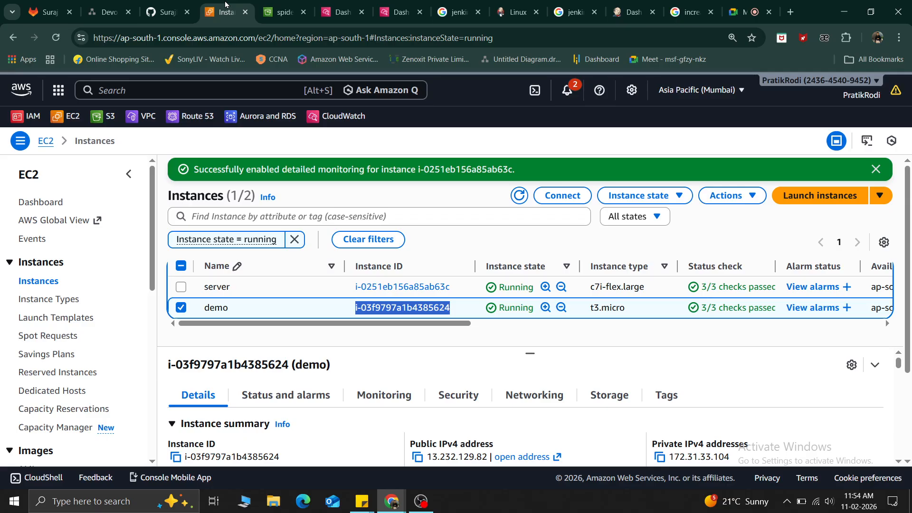
left_click(372, 401)
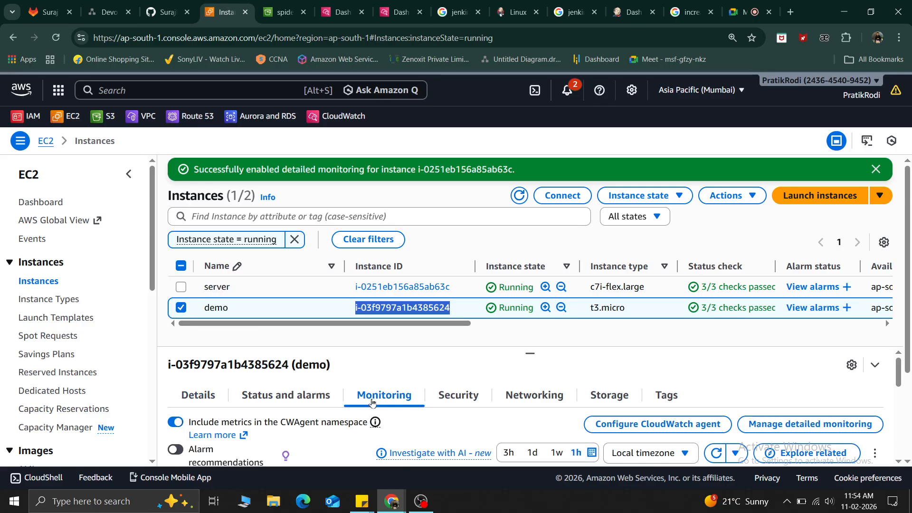
left_click(806, 424)
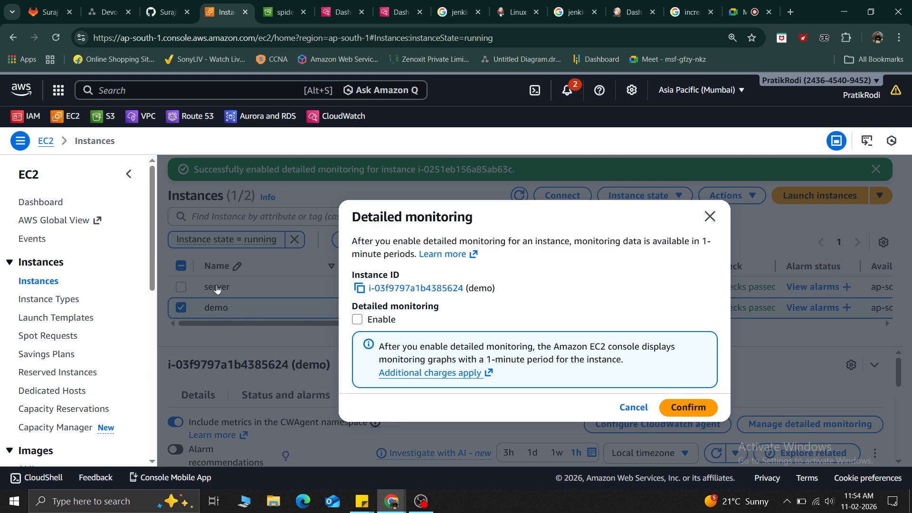
left_click(709, 216)
Select only the server instance and enable detailed monitoring for it.
left_click(181, 307)
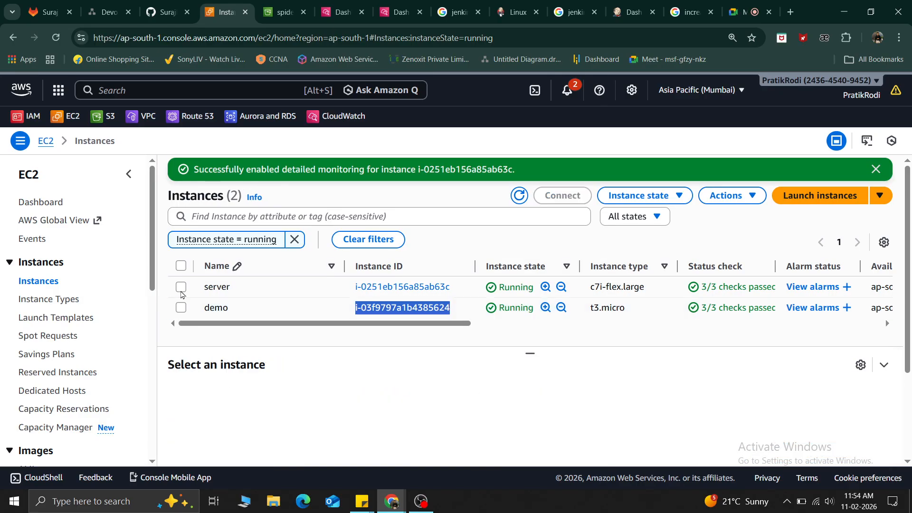
left_click(266, 286)
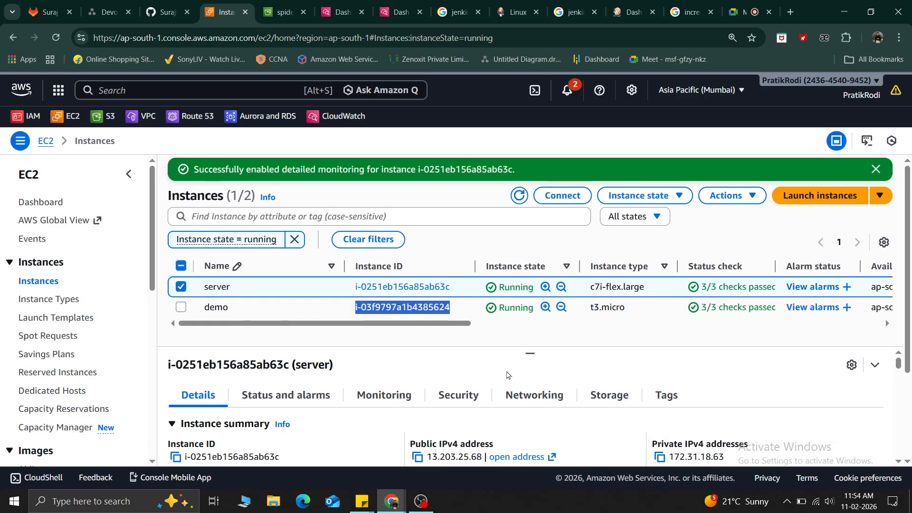
left_click(363, 397)
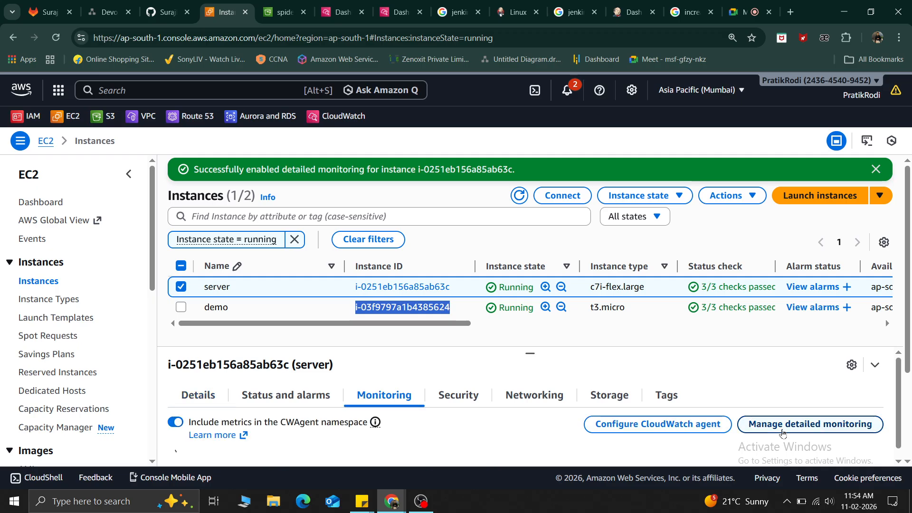
left_click(781, 428)
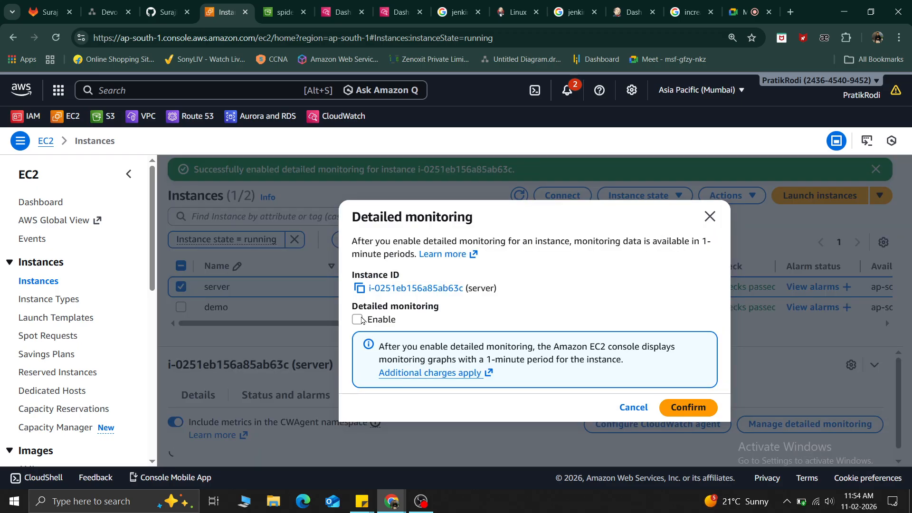
left_click(357, 319)
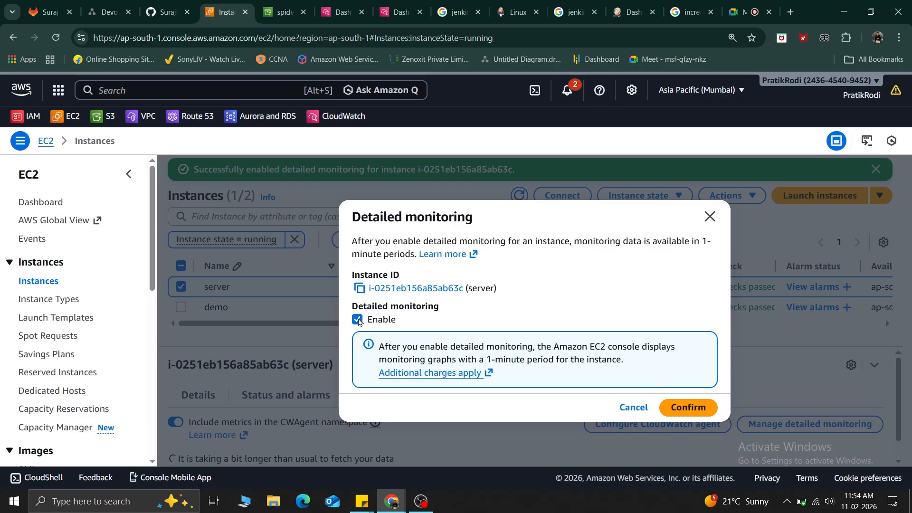
left_click(701, 409)
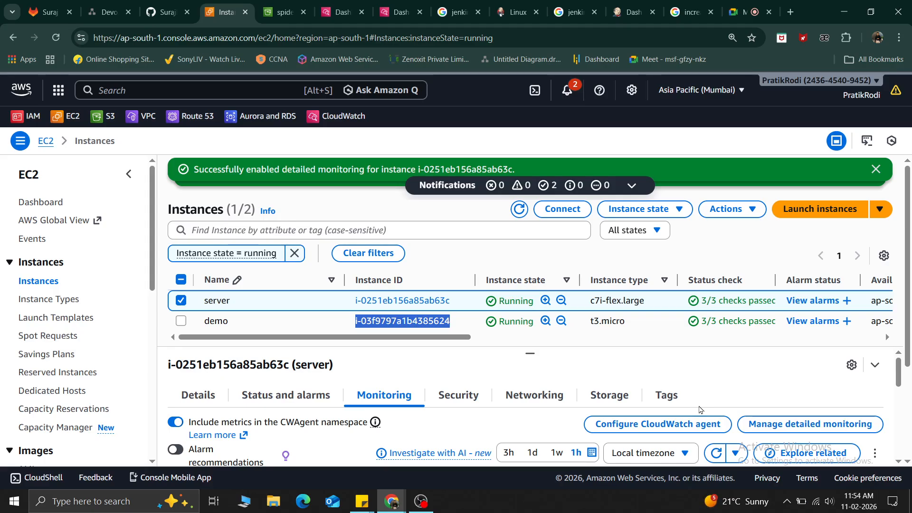
left_click(463, 246)
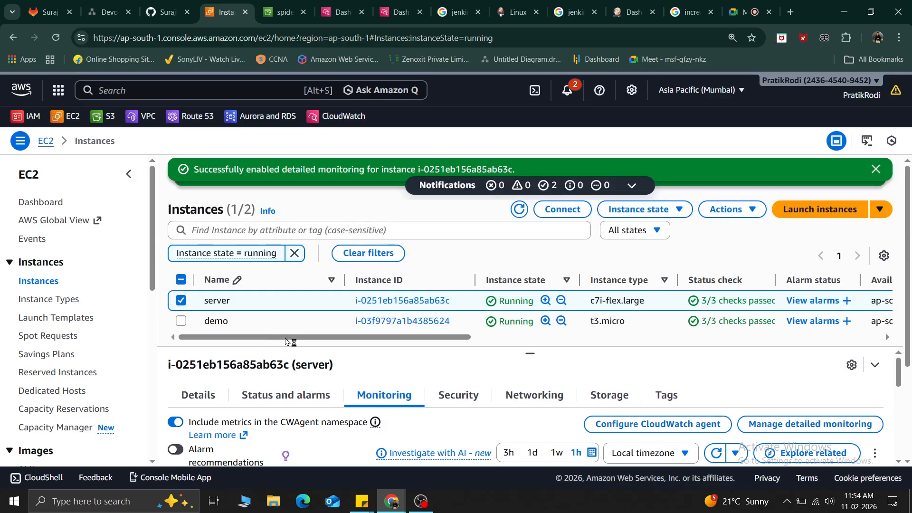
left_click(284, 7)
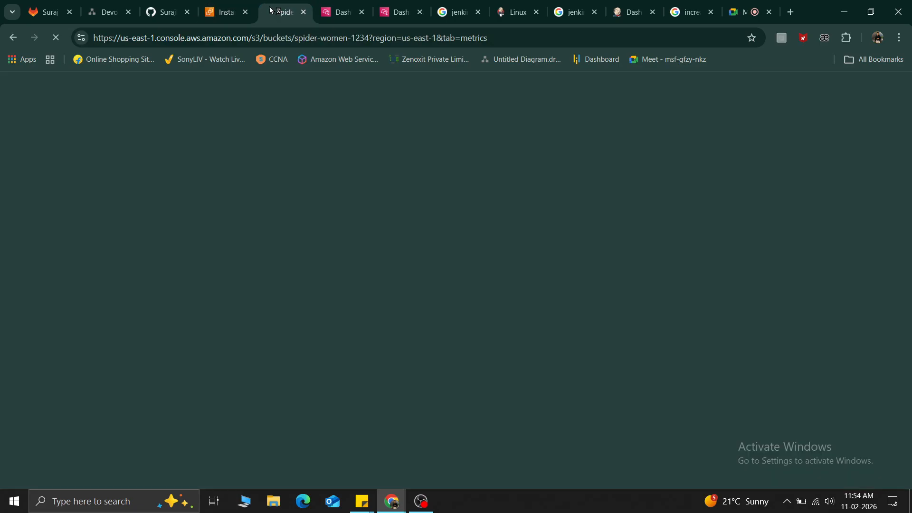
mouse_move(334, 18)
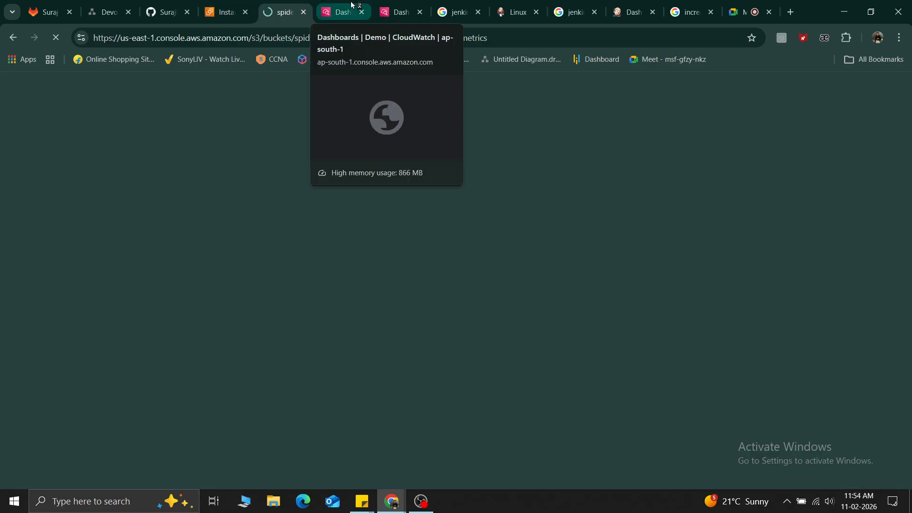
left_click(222, 11)
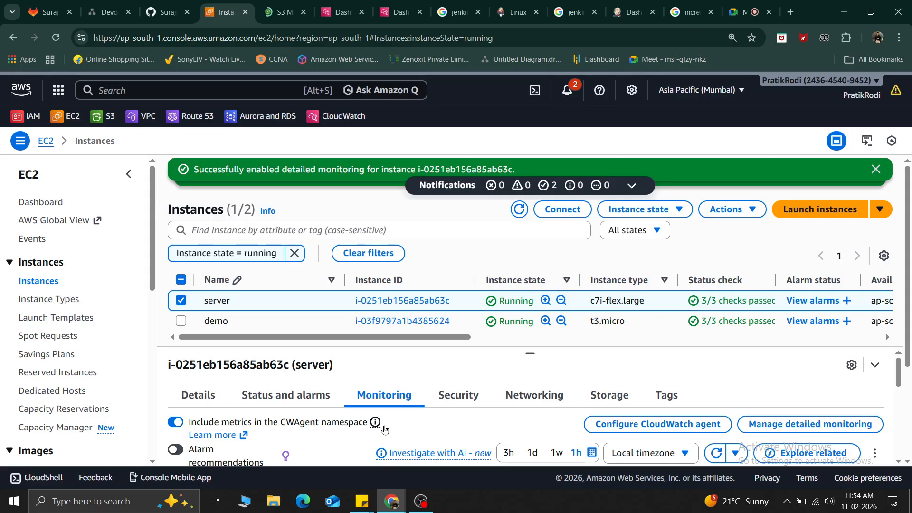
left_click(421, 503)
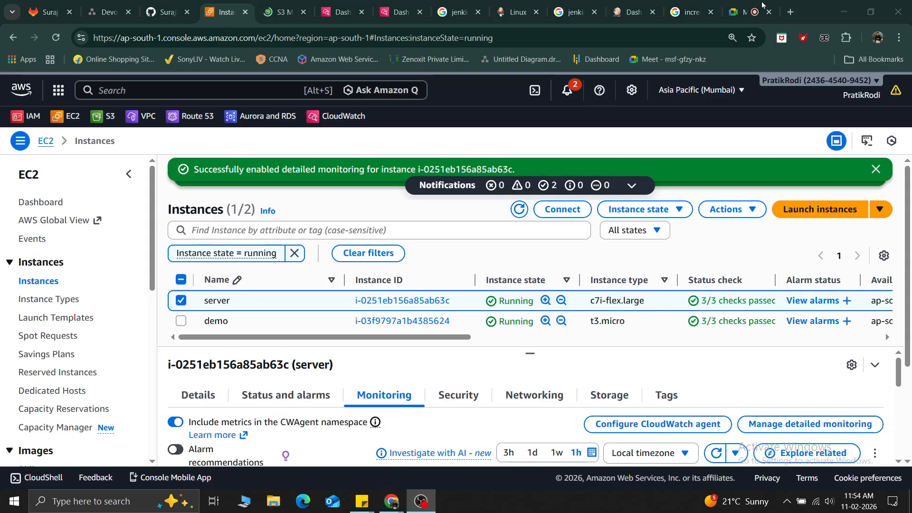